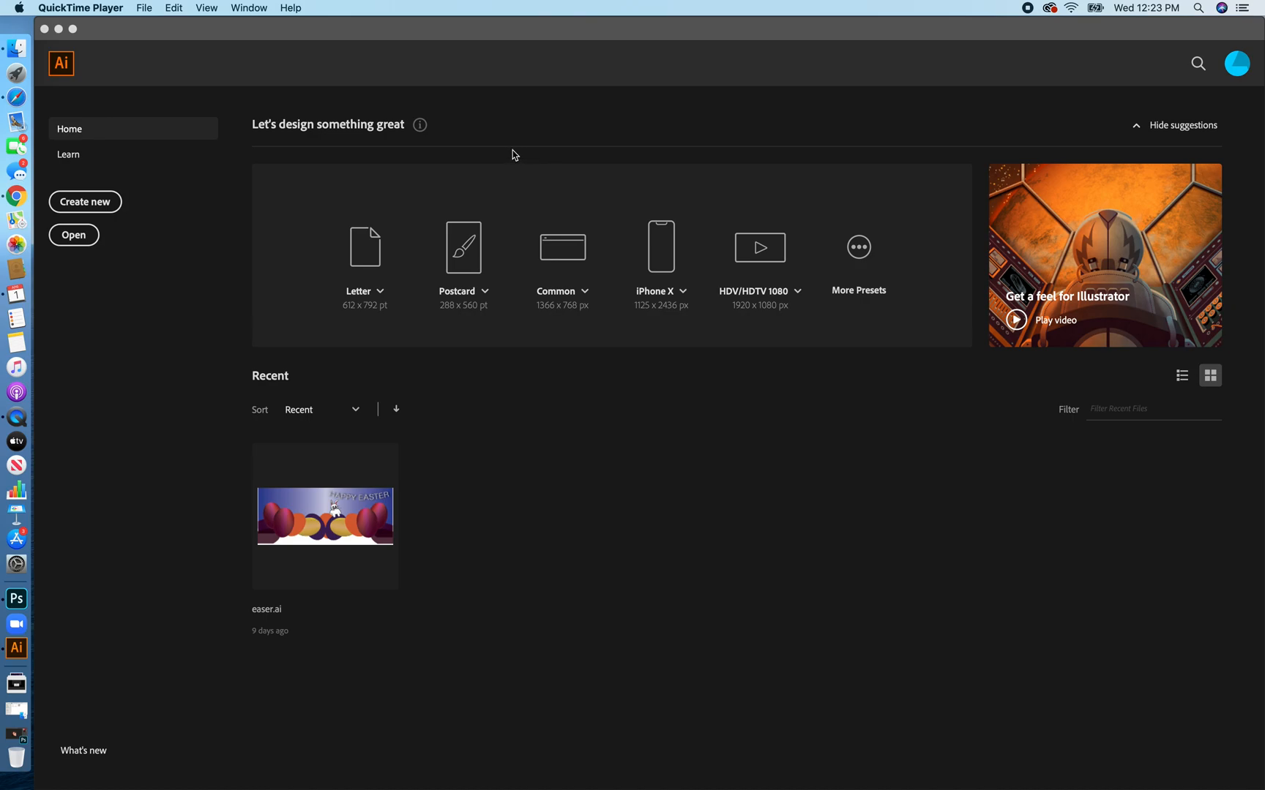
Create a Letter document (612 x 792 pt), dismissing the welcome tour, and move the floating pen tools and Appearance panels out of the drawing area.
click(102, 205)
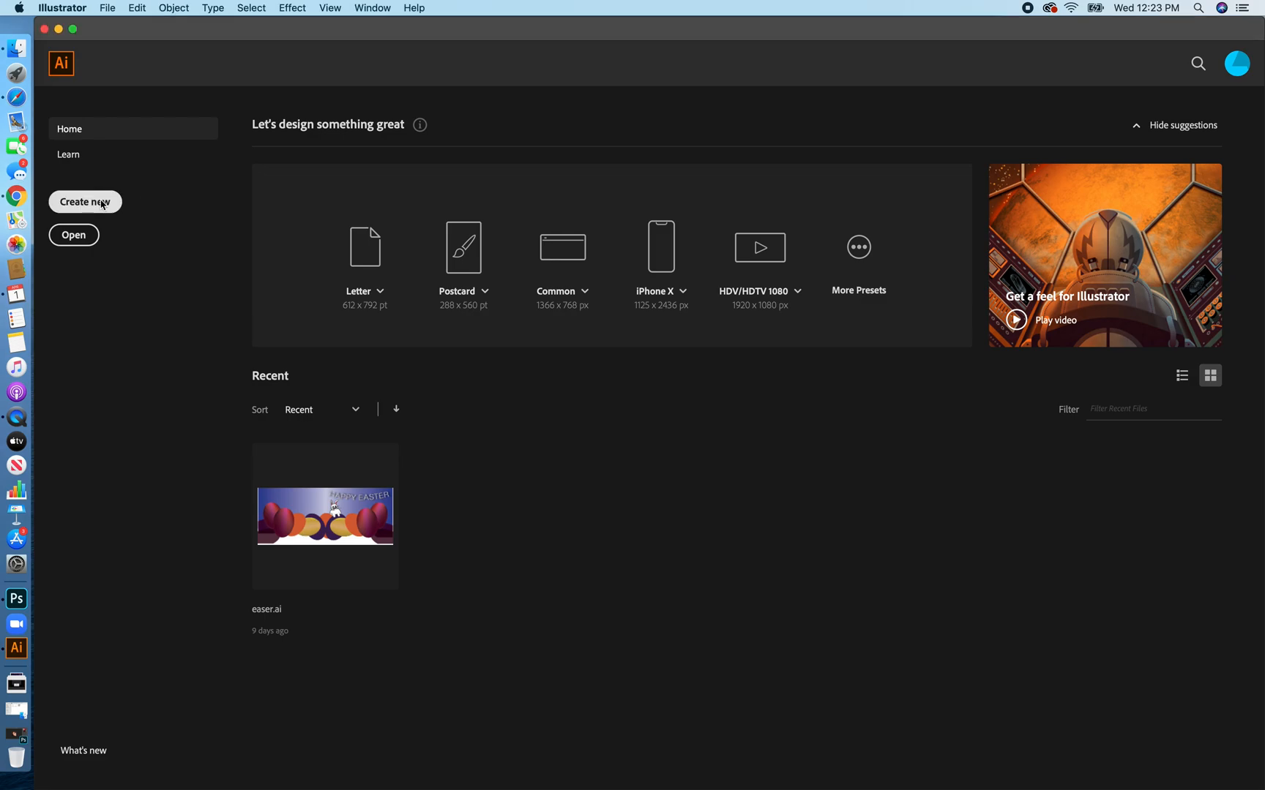
click(363, 265)
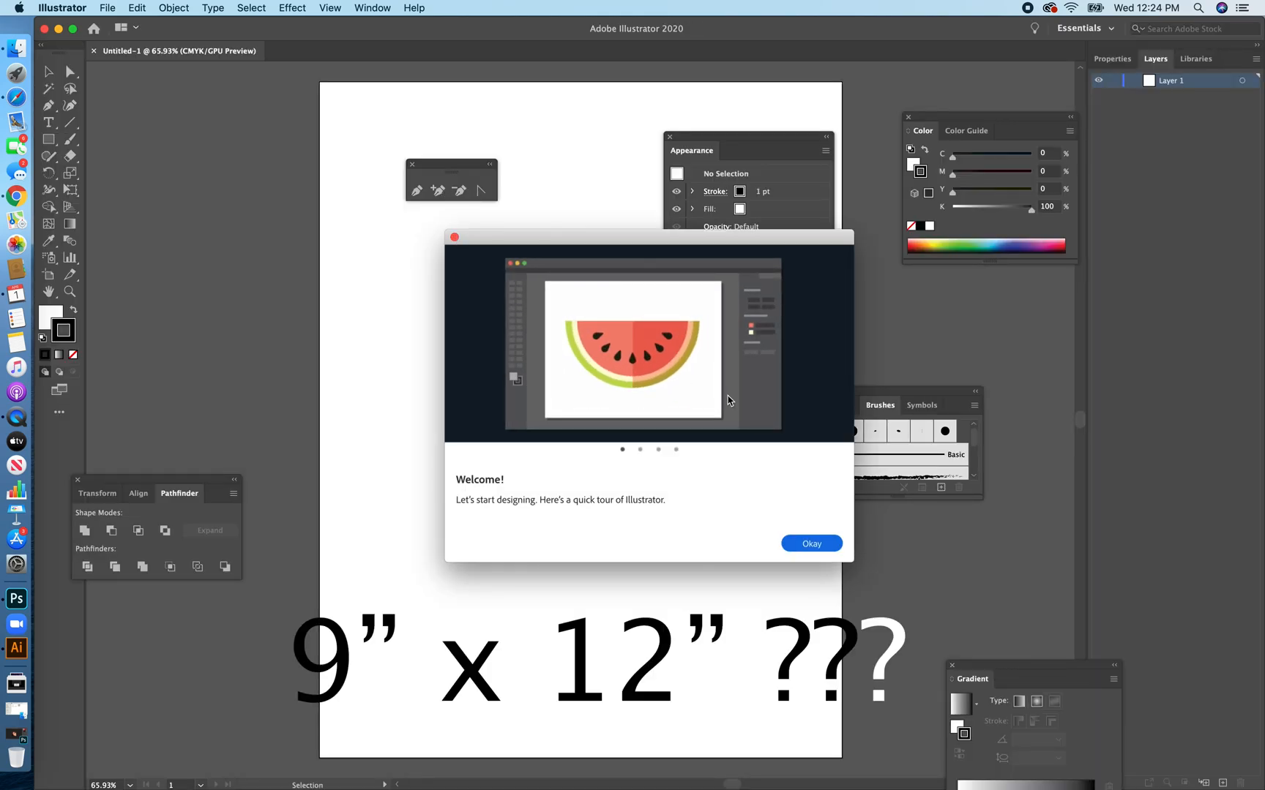
click(455, 237)
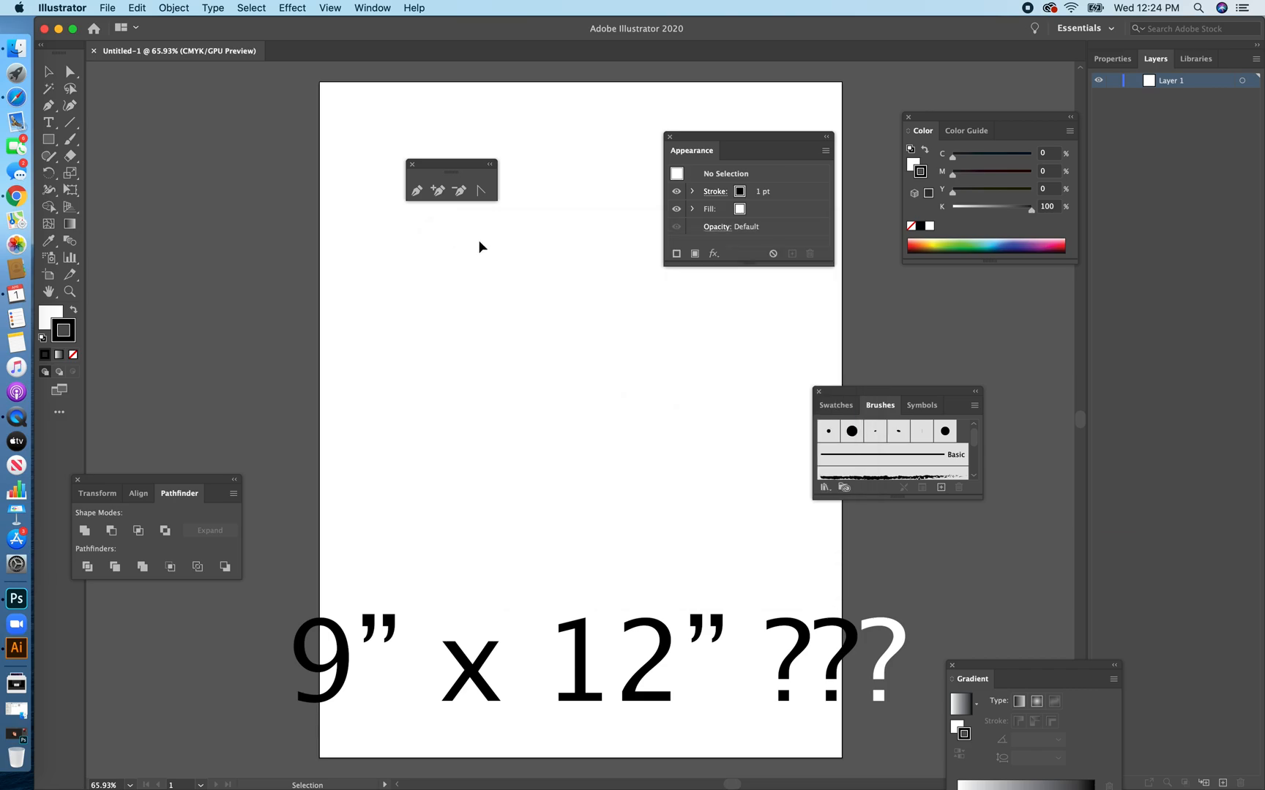
drag(456, 164, 322, 183)
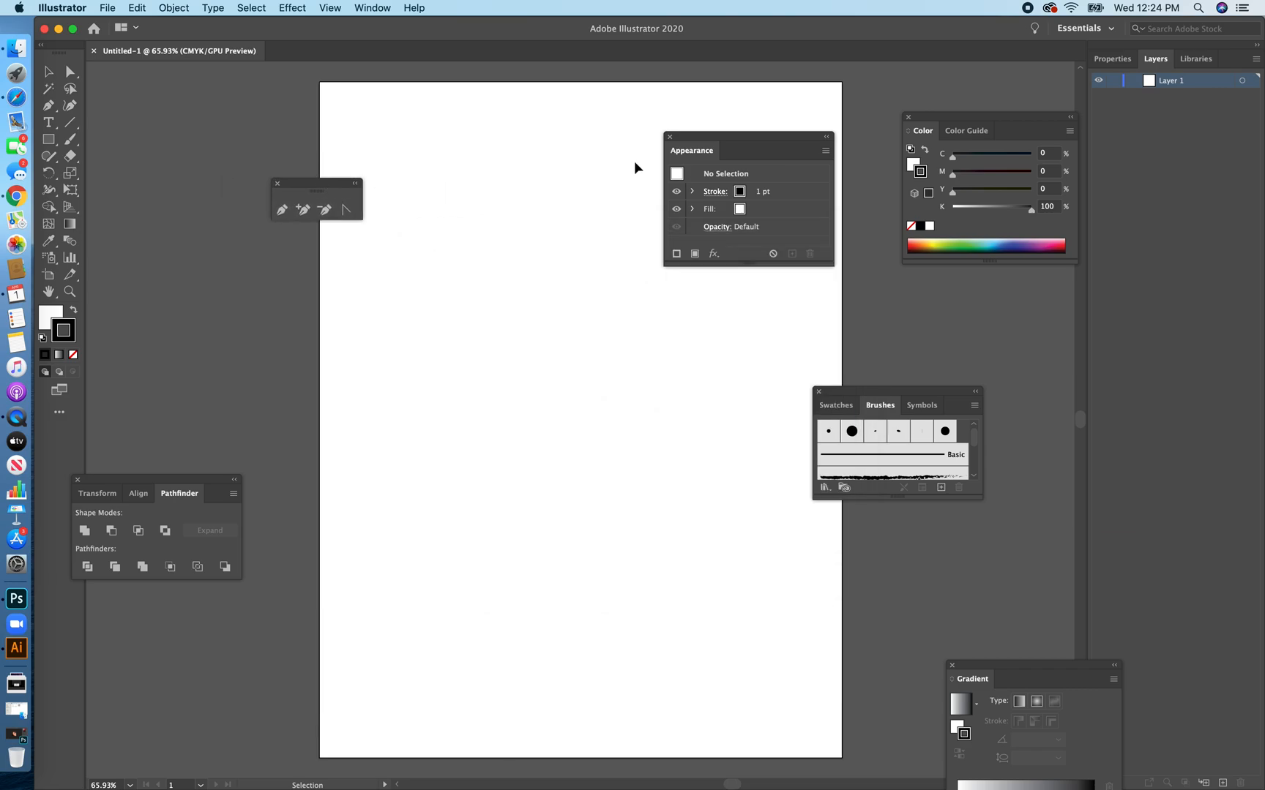
mouse_move(754, 136)
mouse_down()
mouse_move(888, 274)
mouse_move(854, 241)
mouse_up()
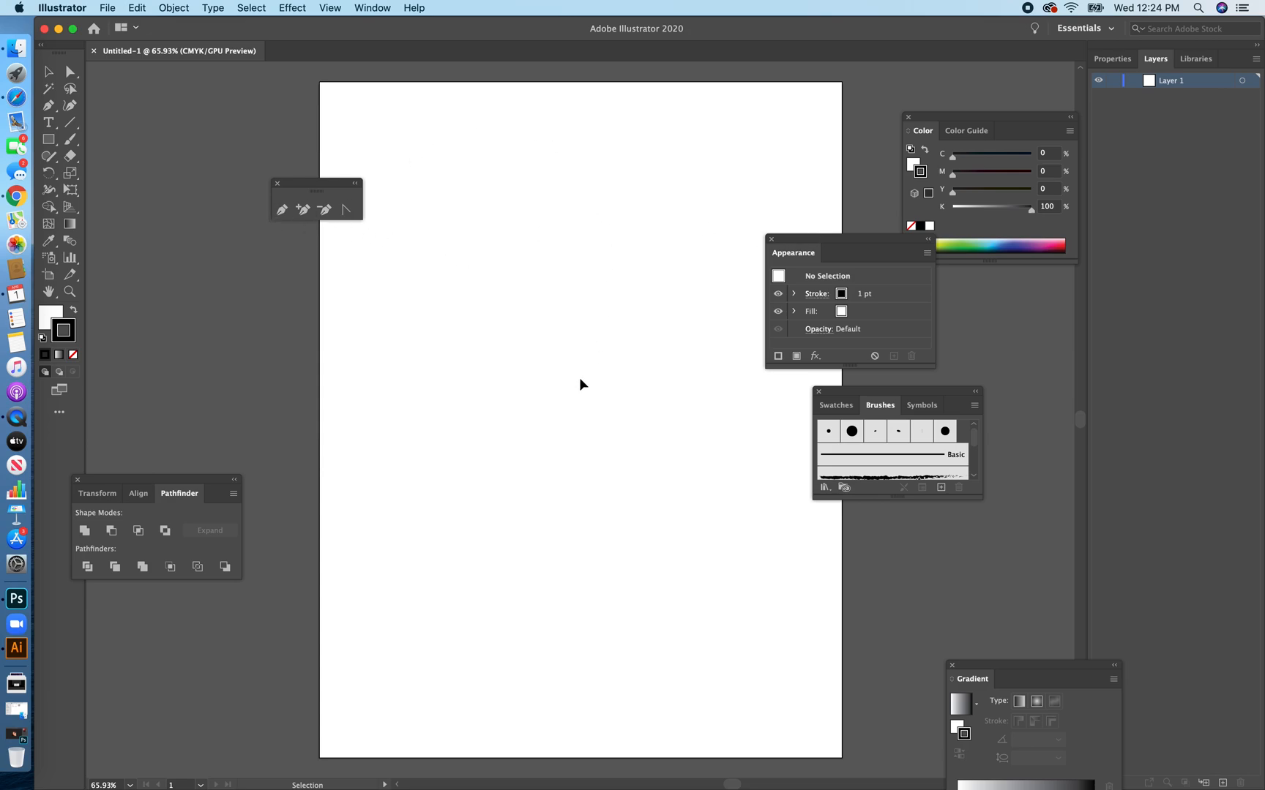
Draw a square with white fill and 1 pt black stroke on the artboard's upper half and shift it slightly up and left.
click(48, 139)
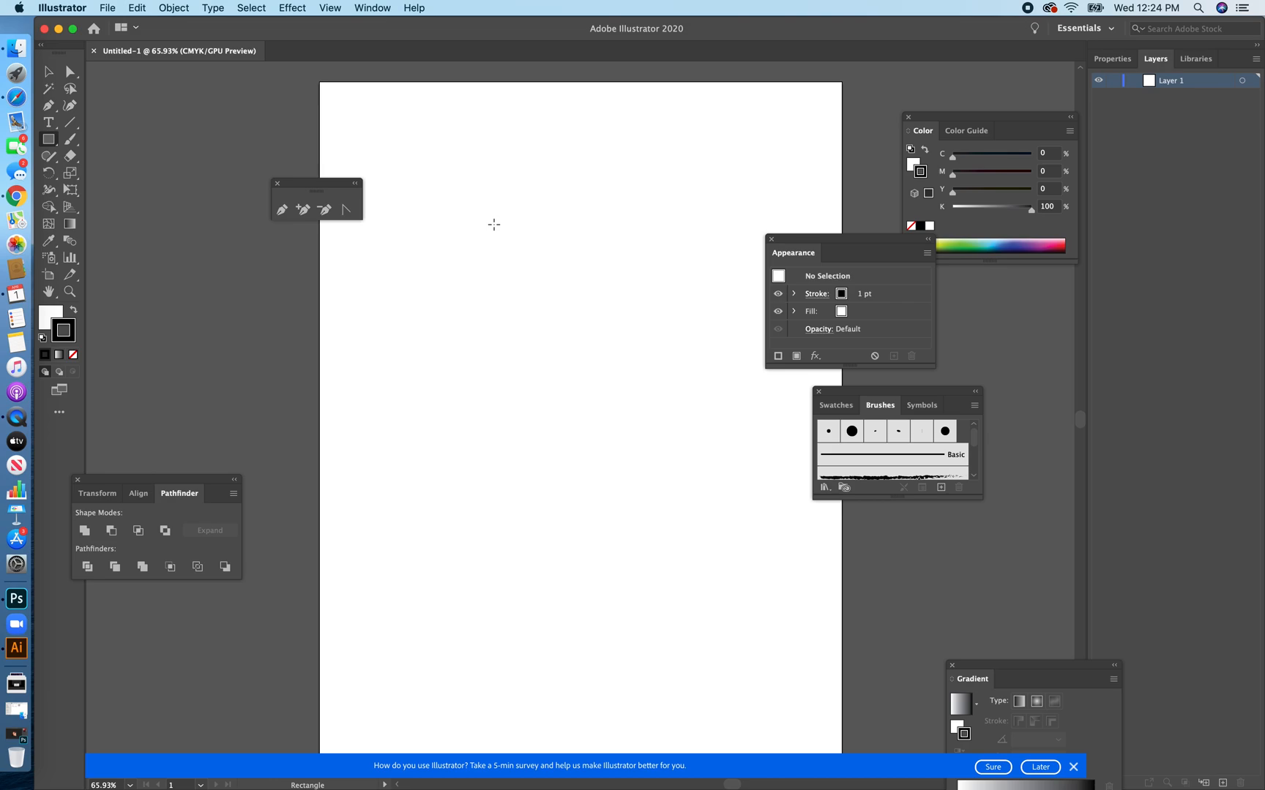
drag(494, 224, 680, 421)
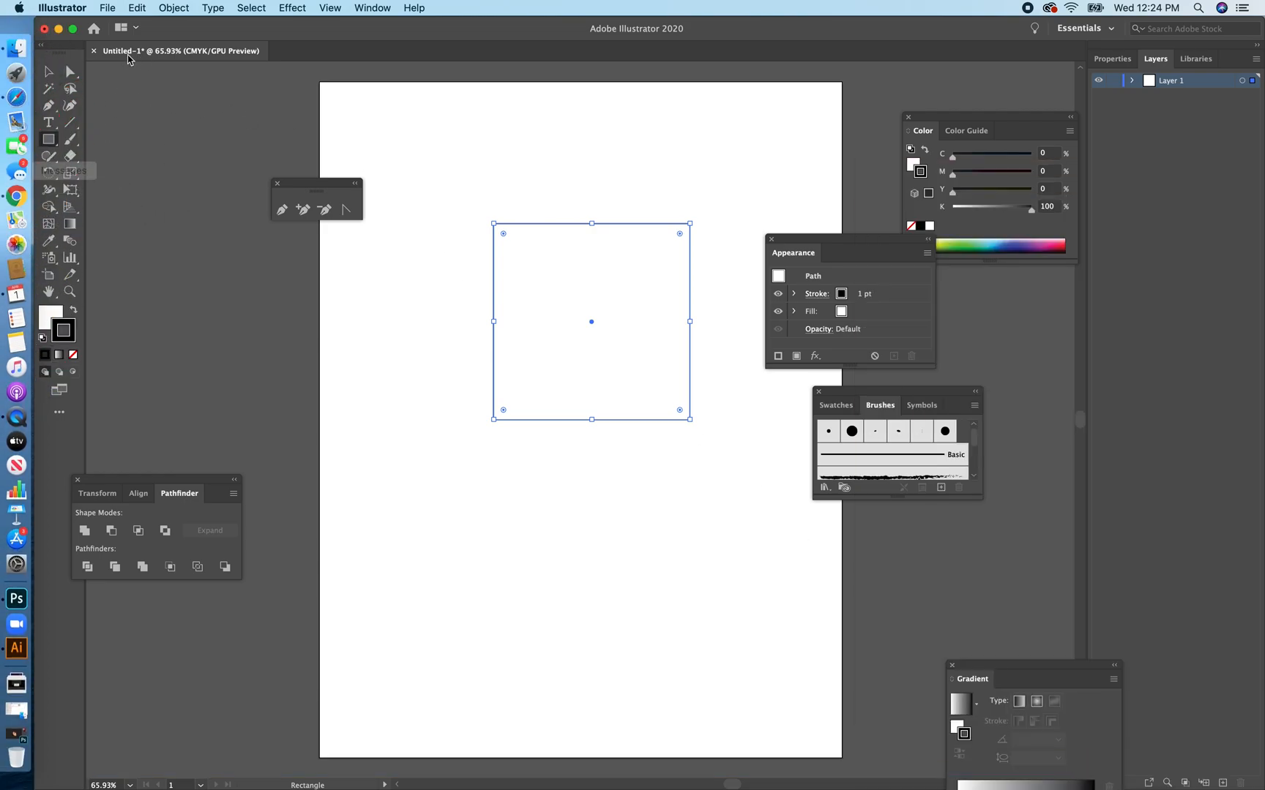
click(53, 74)
click(491, 189)
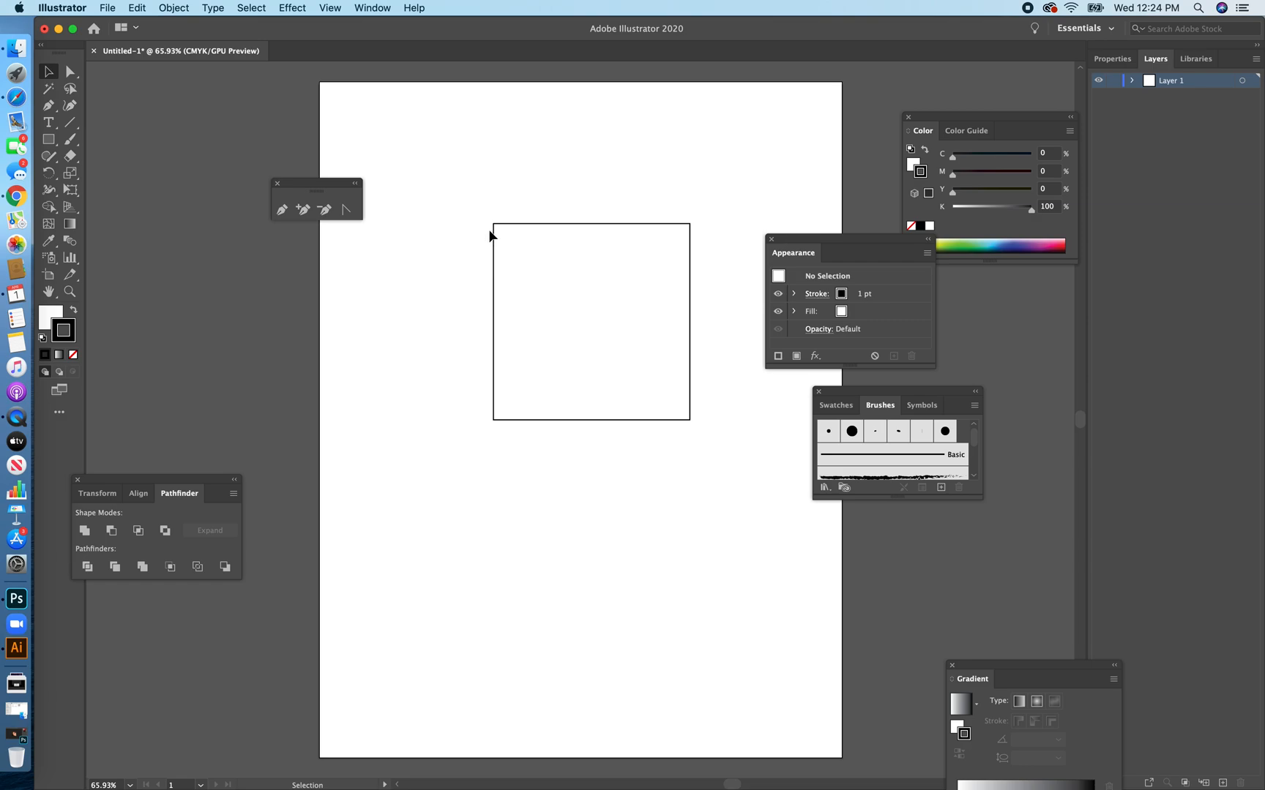
drag(573, 261, 548, 230)
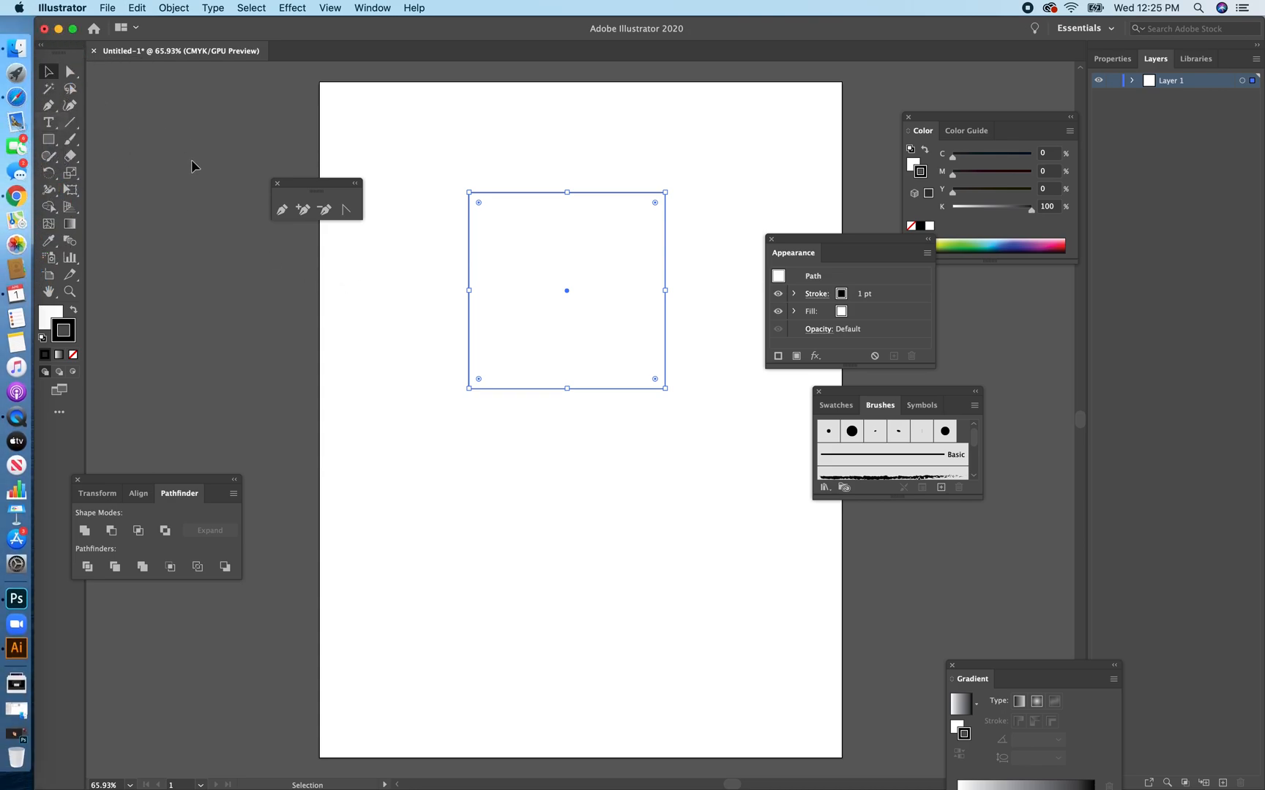
Paint a closed wavy shape with the 5 pt Round brush, hanging from the square's top edge and spanning its full width.
click(45, 107)
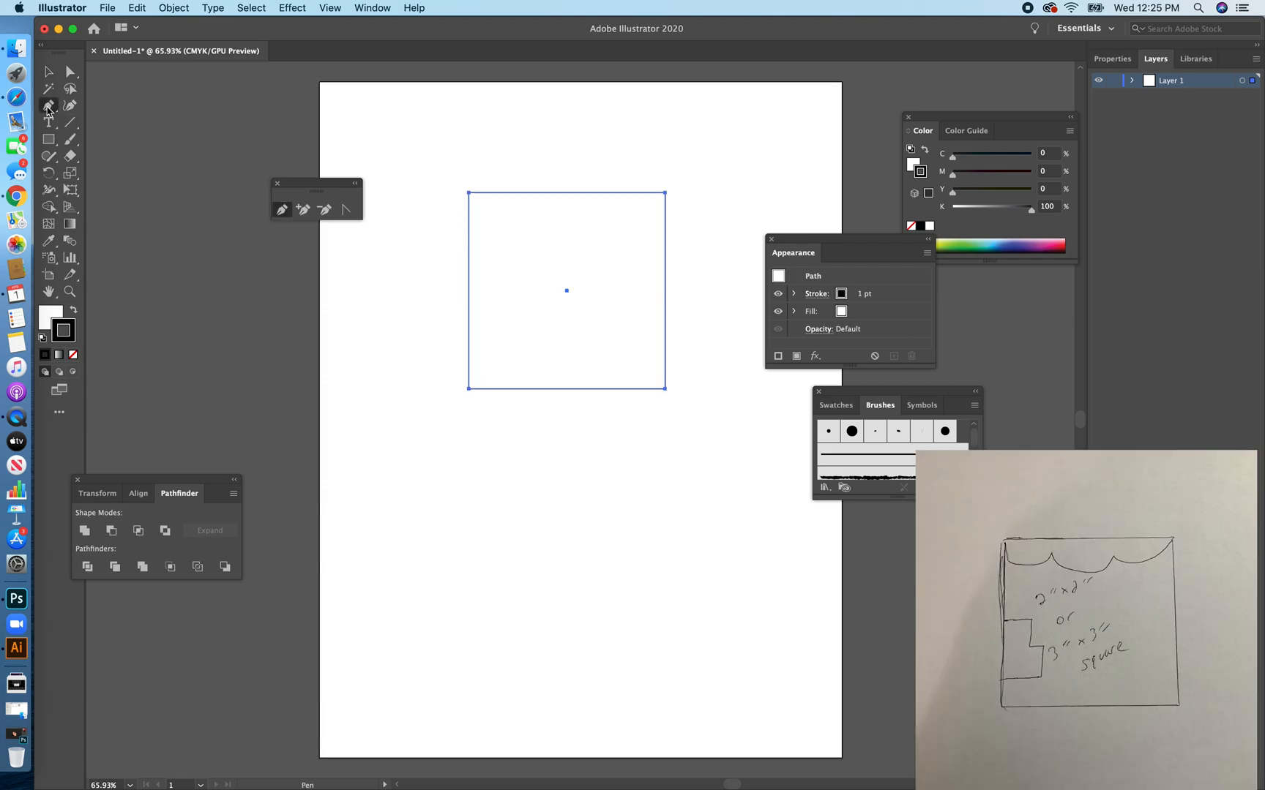
key(b)
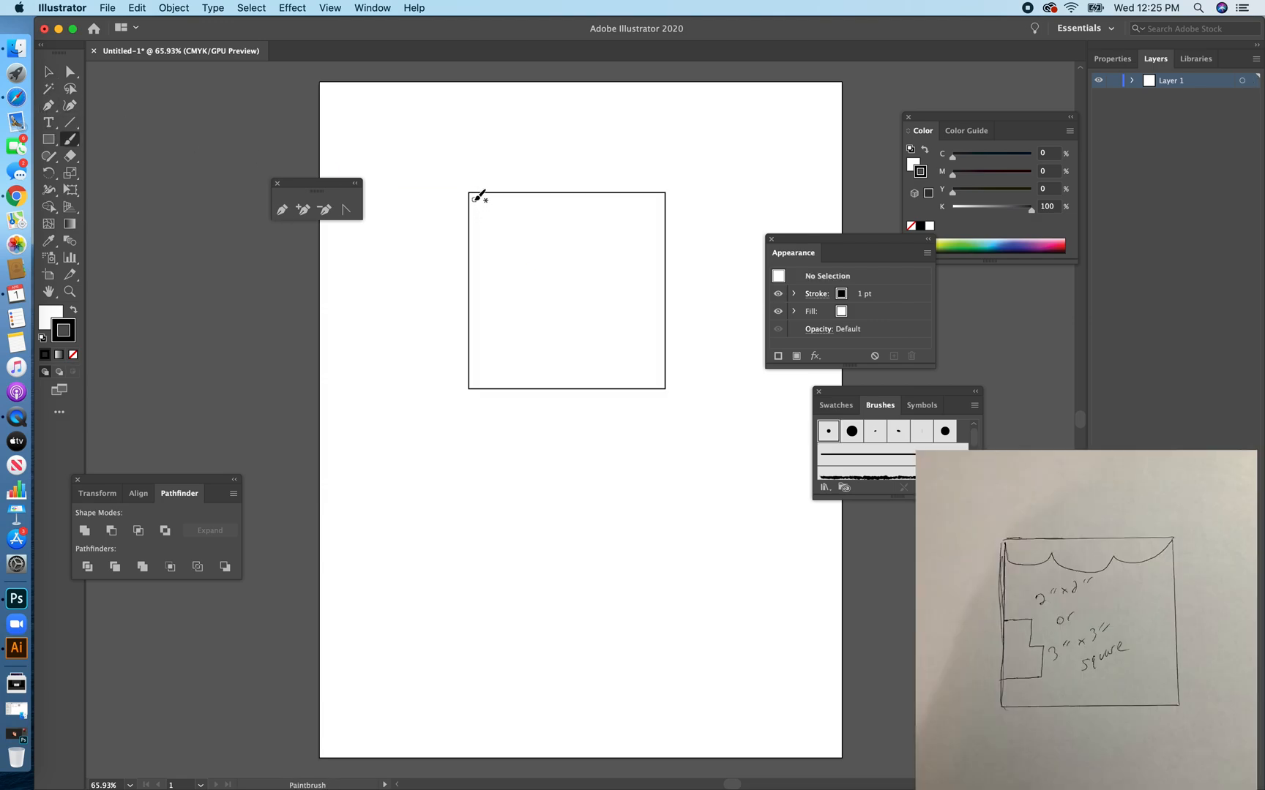
mouse_move(471, 195)
mouse_down()
mouse_move(491, 228)
mouse_move(526, 222)
mouse_move(564, 273)
mouse_move(587, 275)
mouse_move(615, 232)
mouse_move(667, 194)
mouse_move(471, 191)
mouse_up()
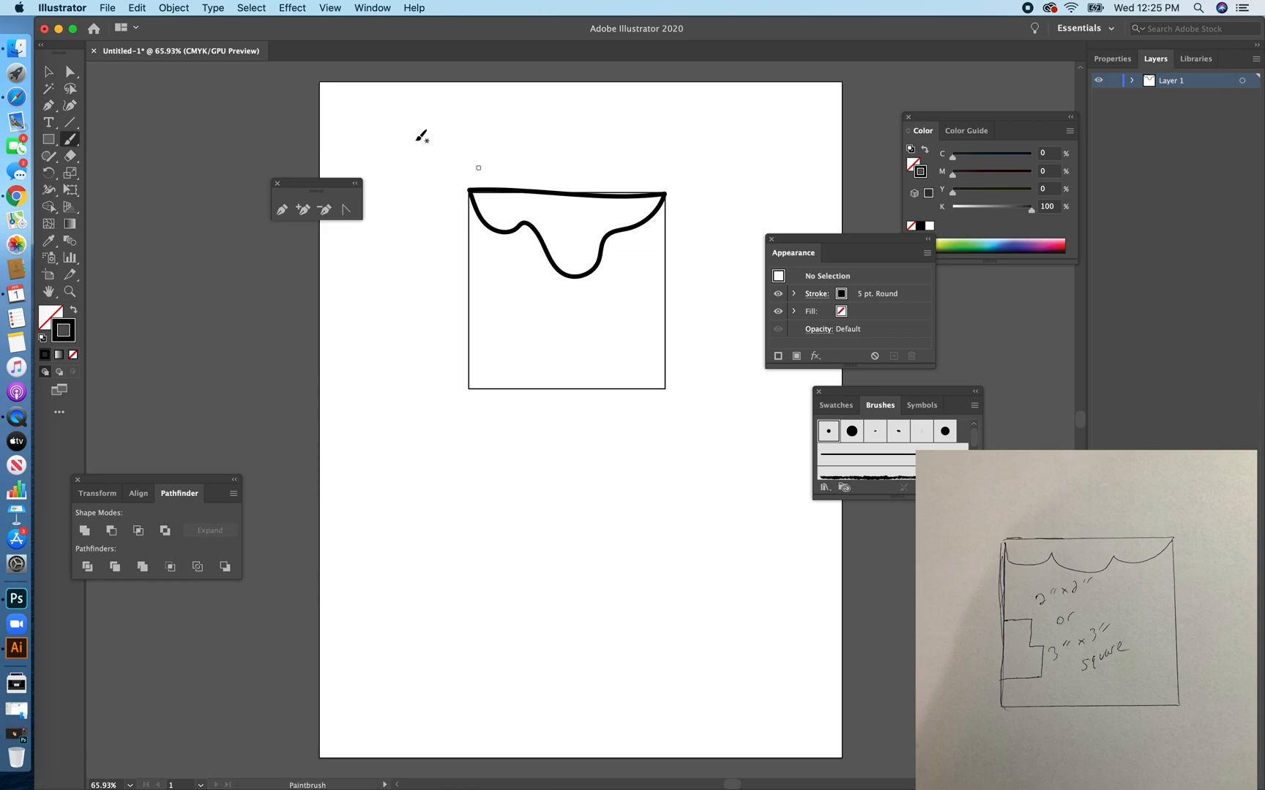
Straighten the wavy shape's top edge by adjusting the direction handles of its two upper corner anchor points.
click(70, 71)
click(665, 194)
click(665, 195)
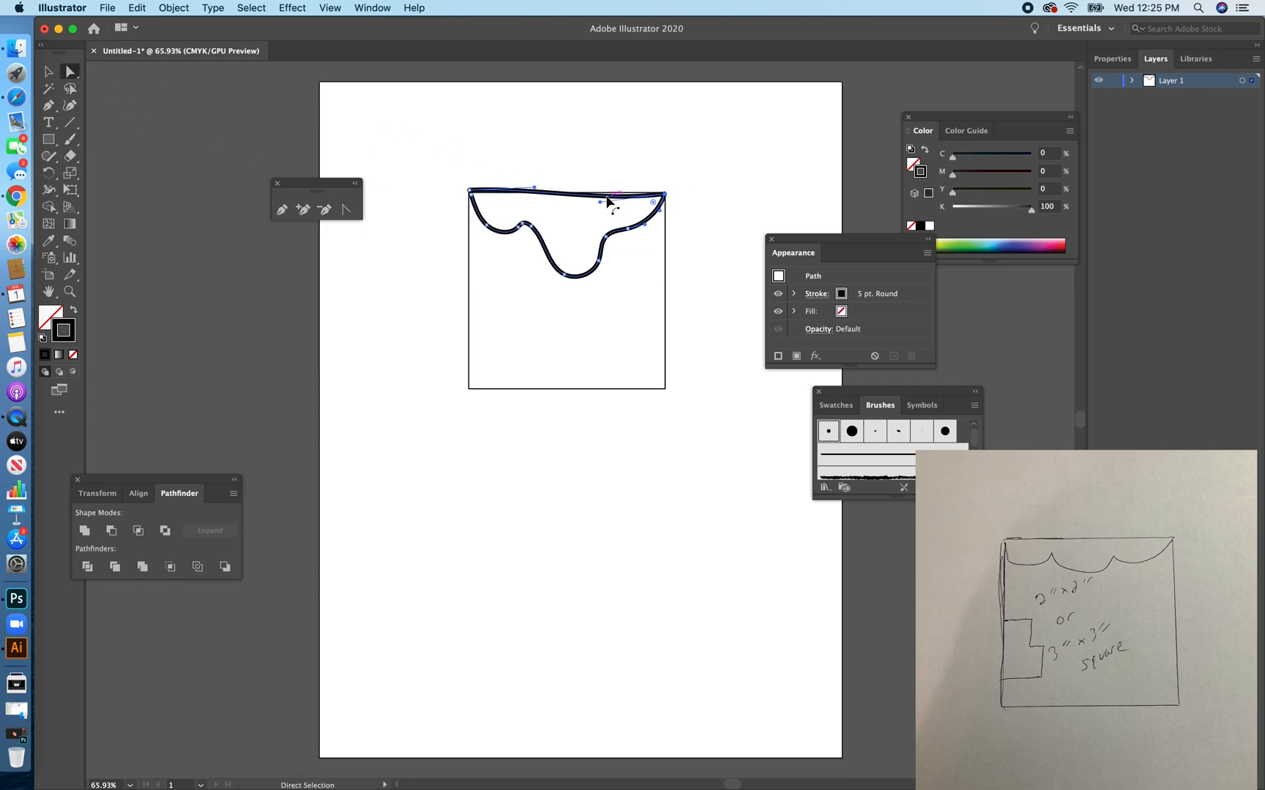
drag(600, 205, 602, 188)
click(470, 191)
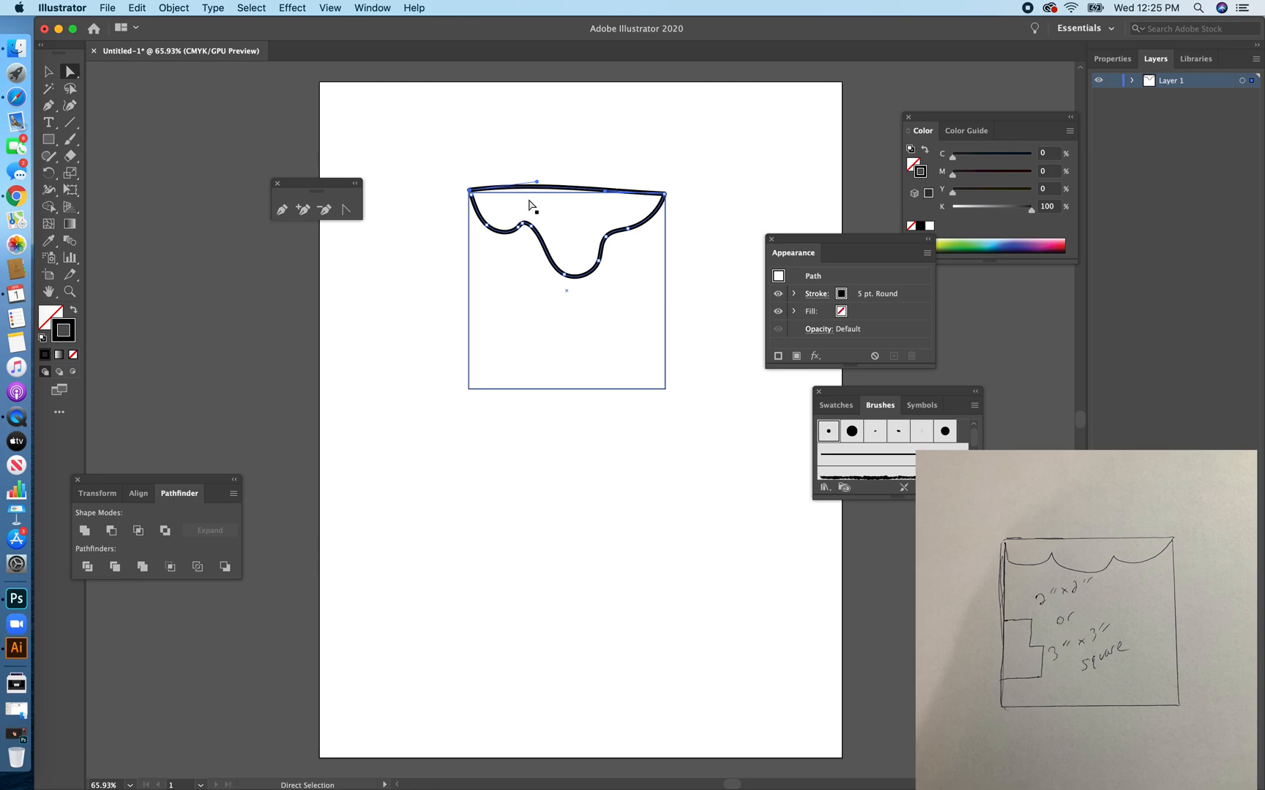
drag(536, 183, 479, 202)
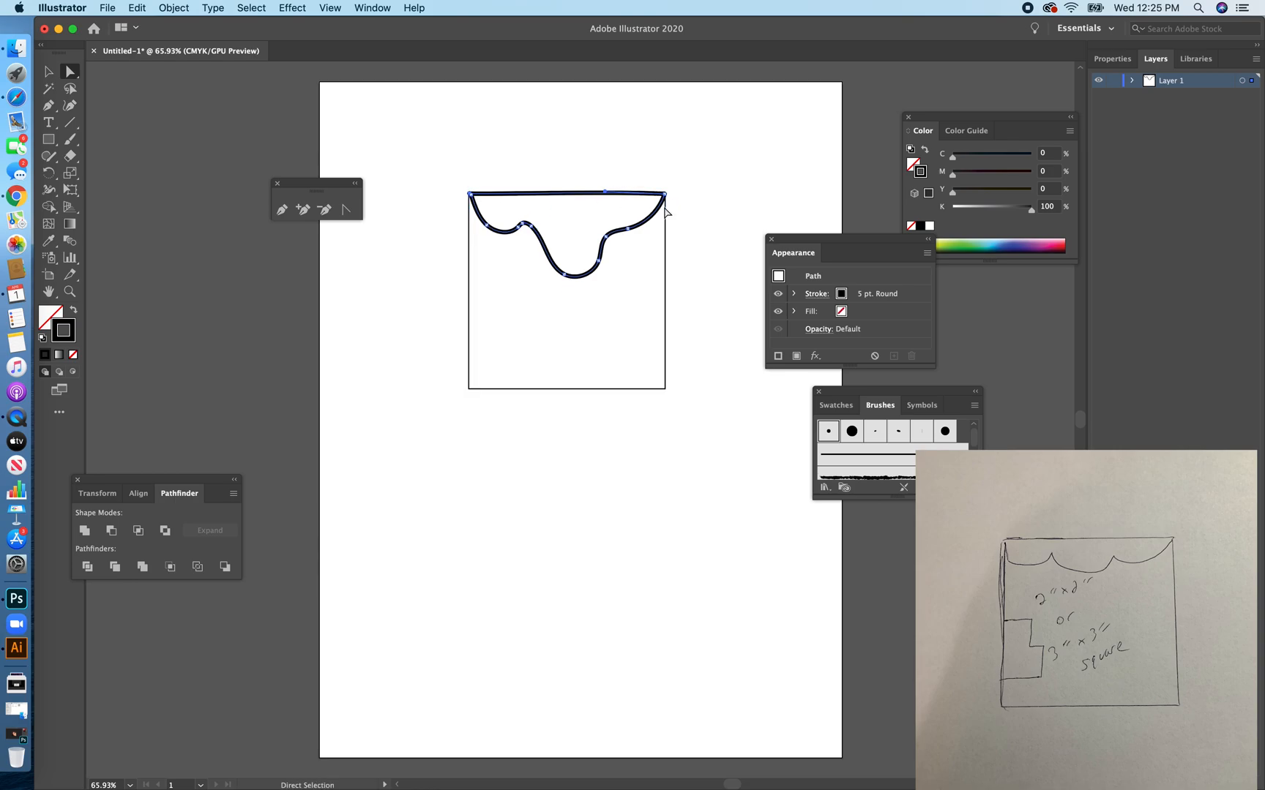
click(664, 195)
drag(605, 192, 664, 196)
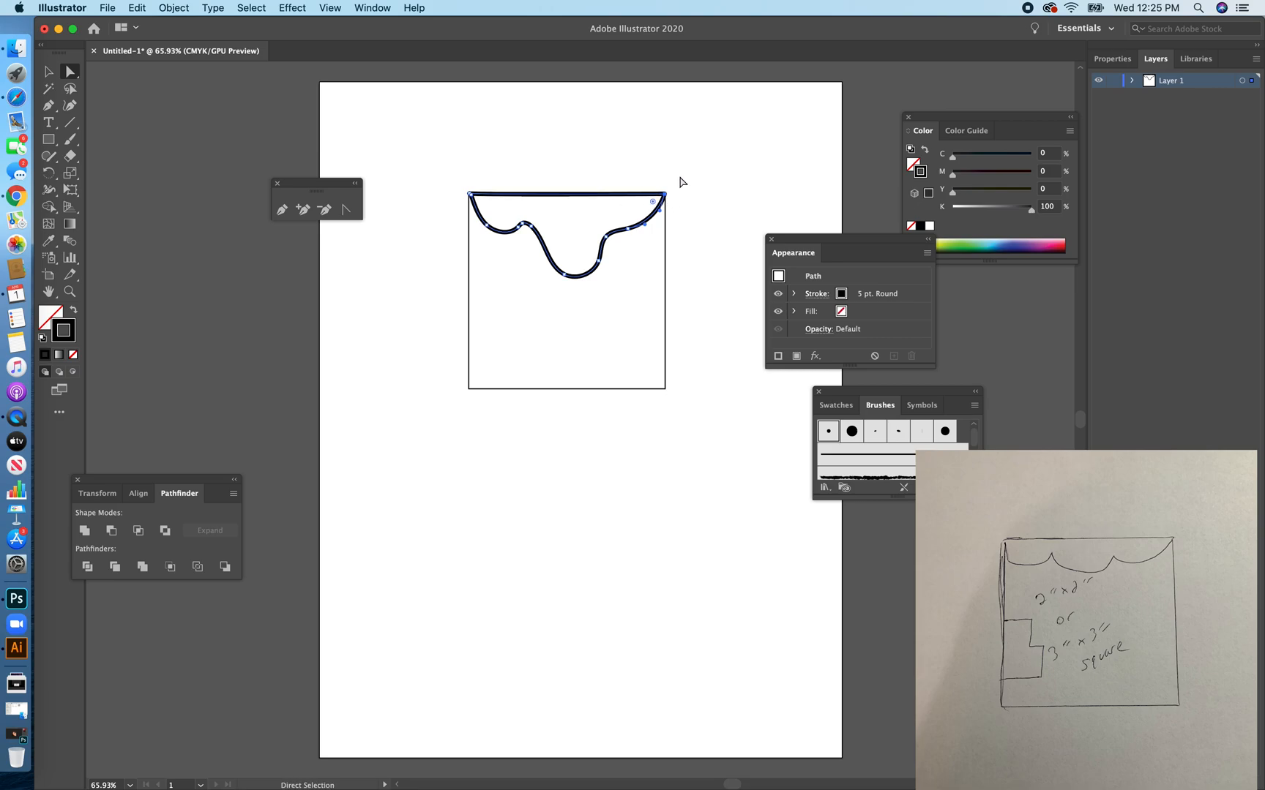
Select the square and the wavy shape together and align their top edges.
click(49, 73)
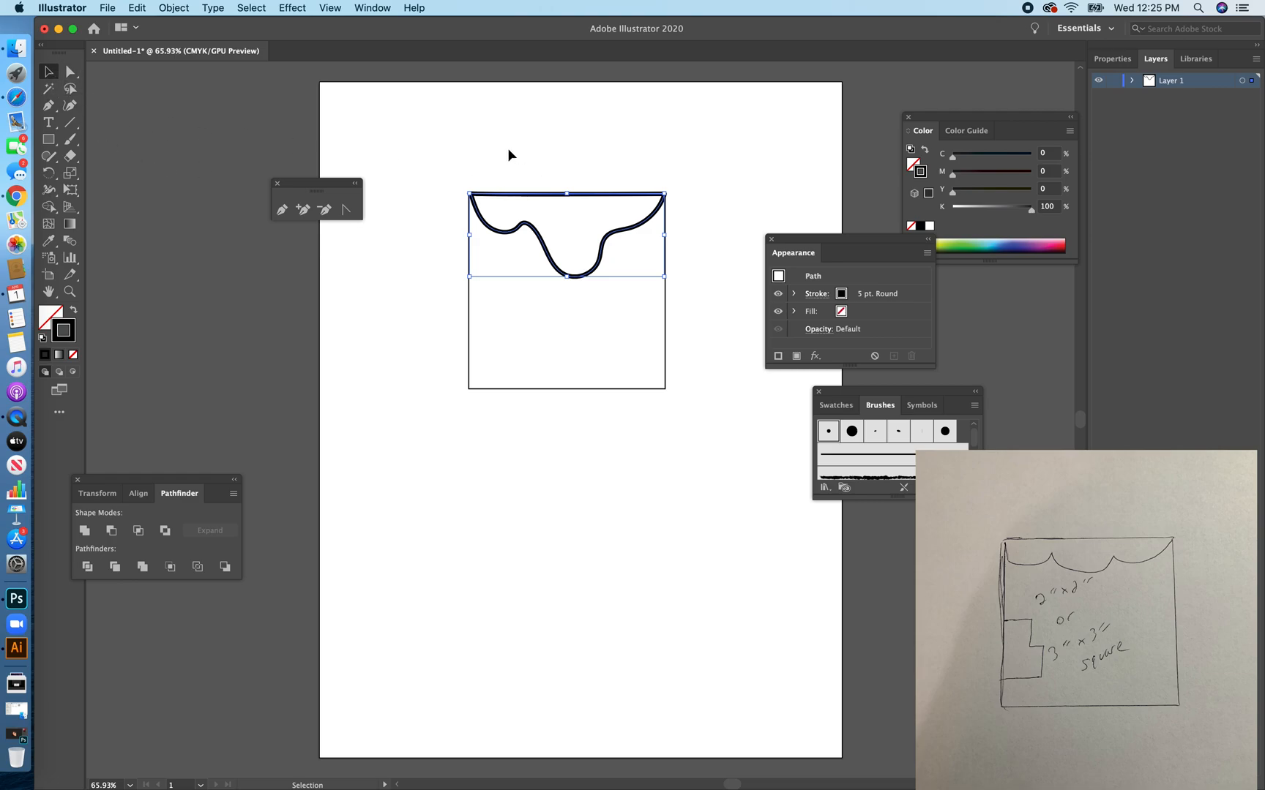
drag(494, 139, 648, 342)
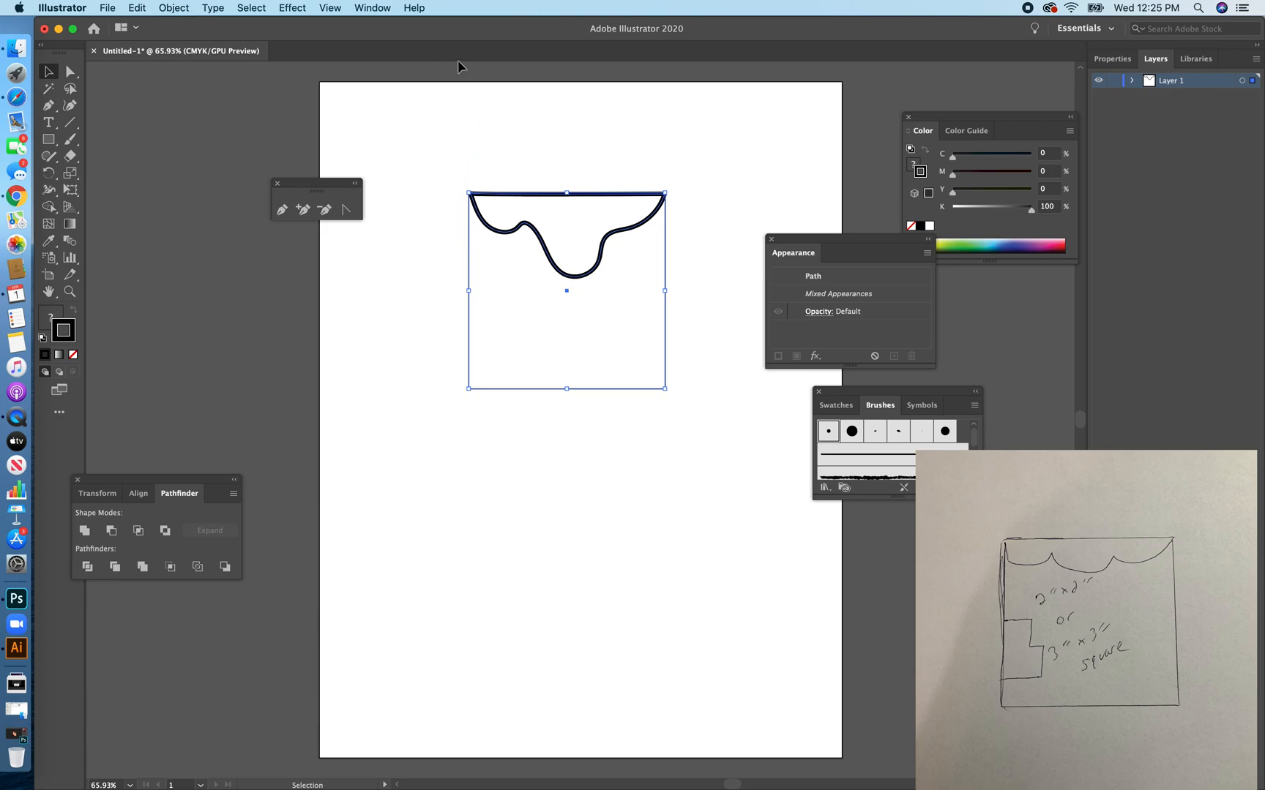
click(384, 8)
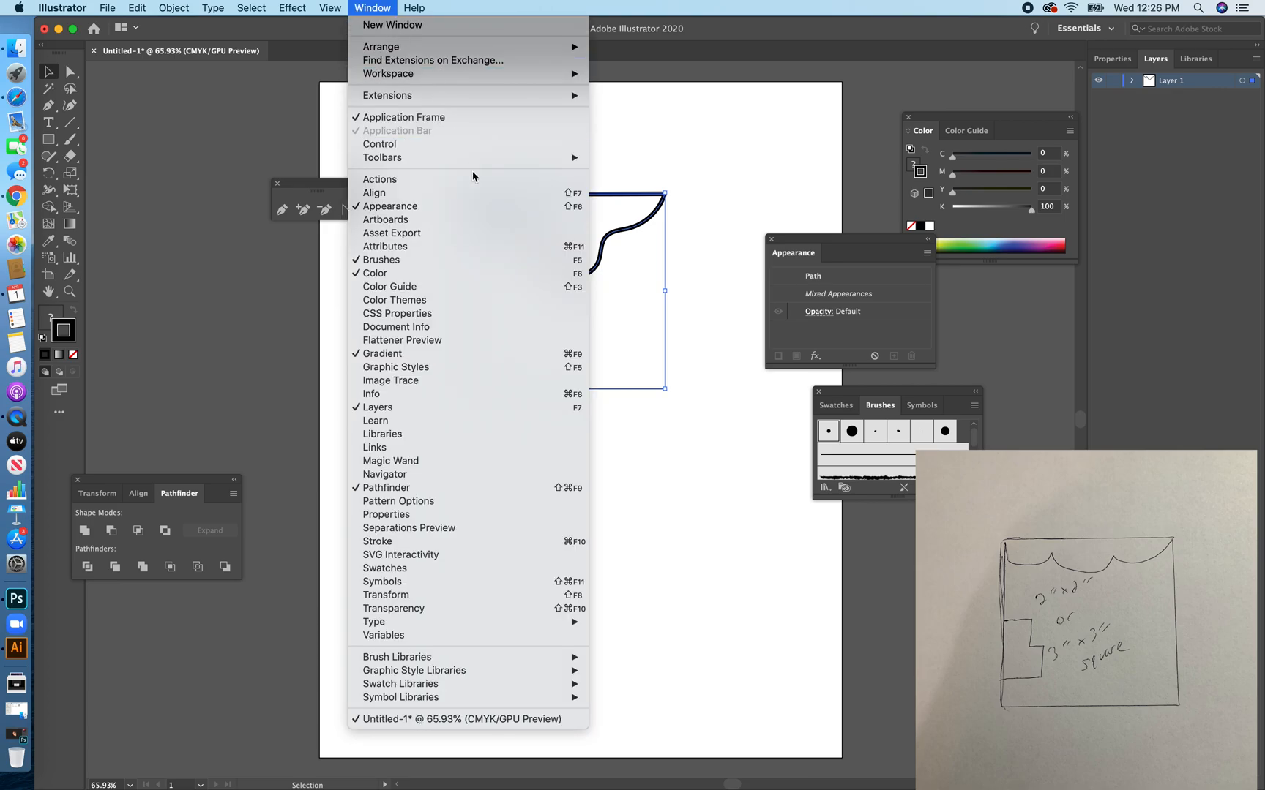
click(475, 193)
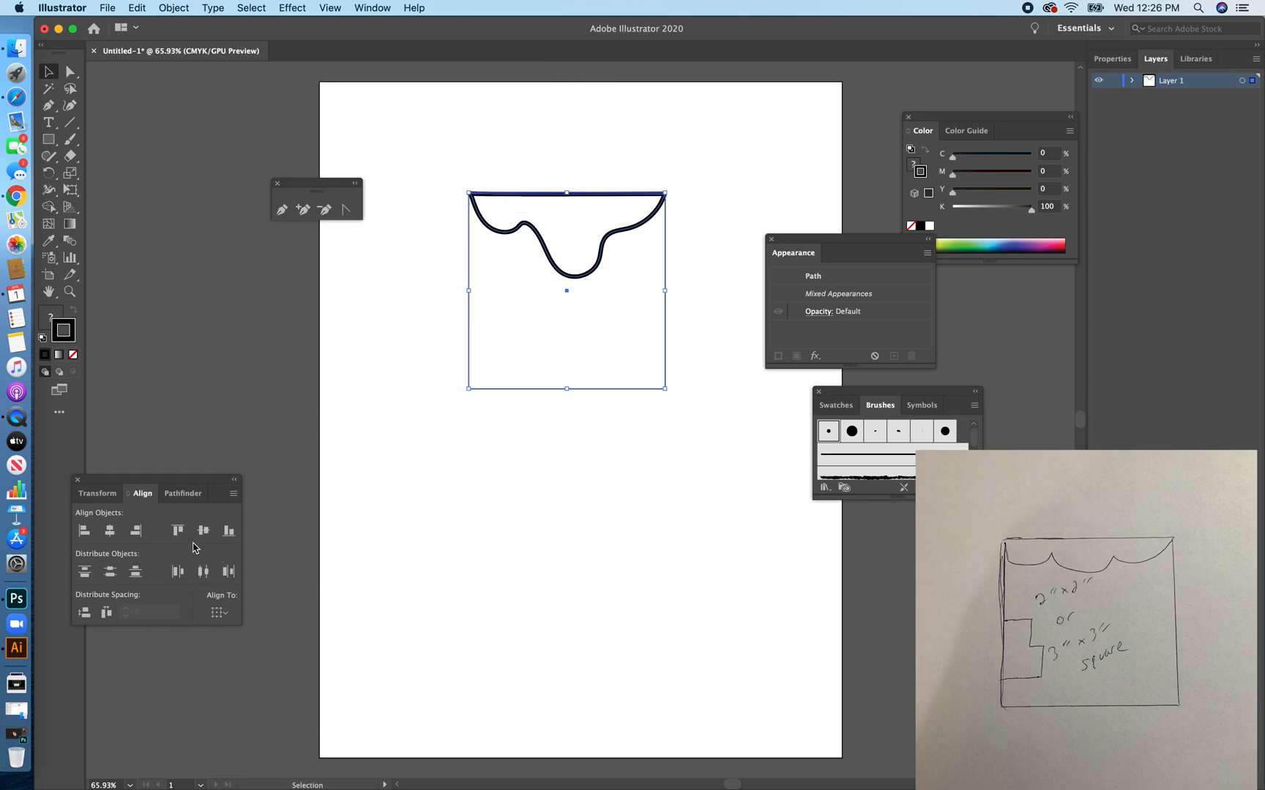
click(179, 532)
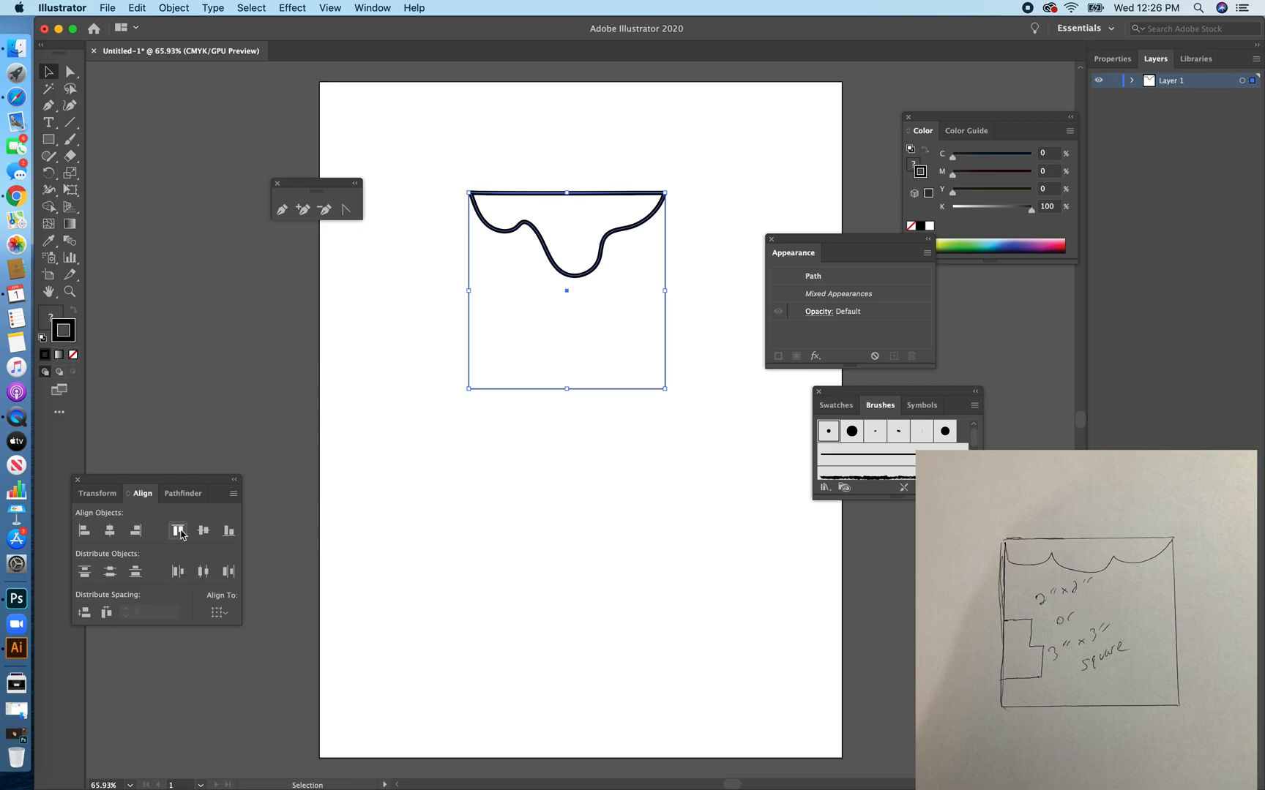
click(441, 472)
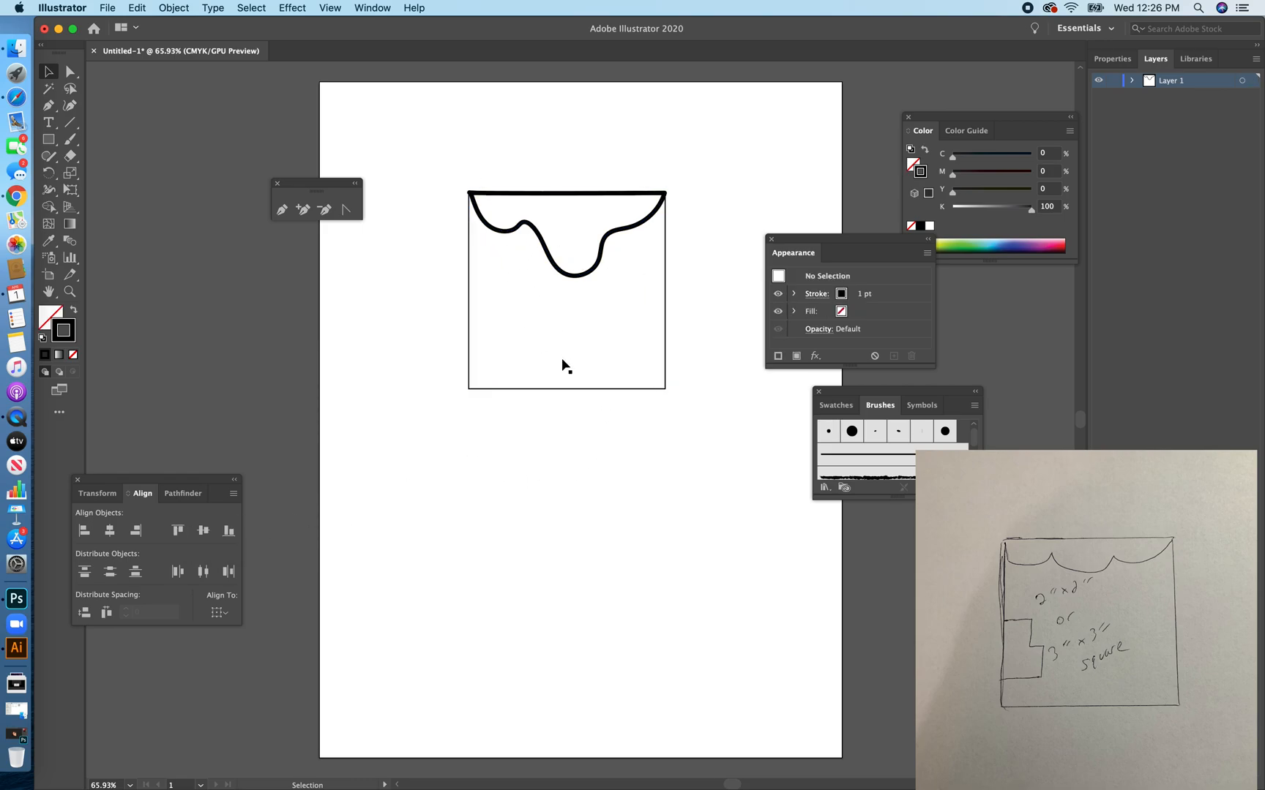
Duplicate the wavy shape, rotate the copy 180°, and fit it inside the square's bottom edge.
click(552, 270)
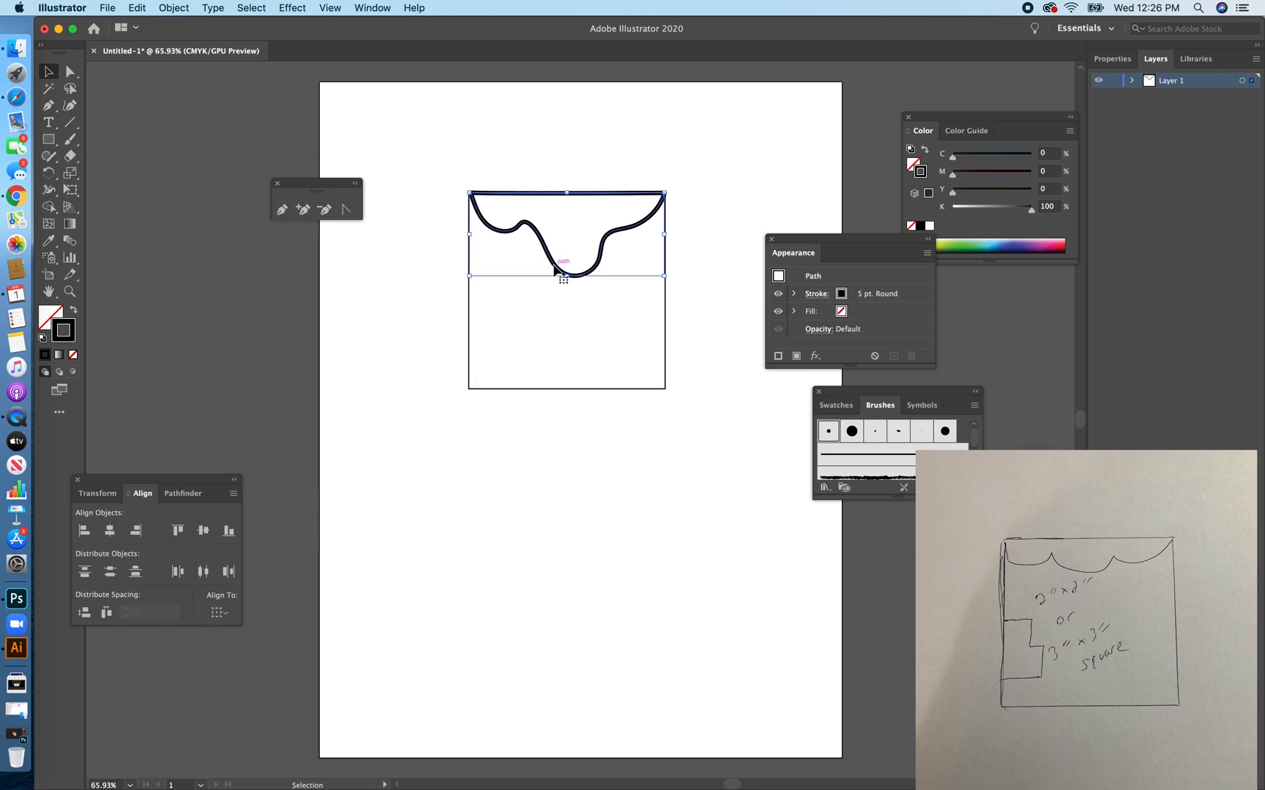
mouse_move(555, 271)
mouse_down()
mouse_move(554, 471)
mouse_move(587, 485)
mouse_up()
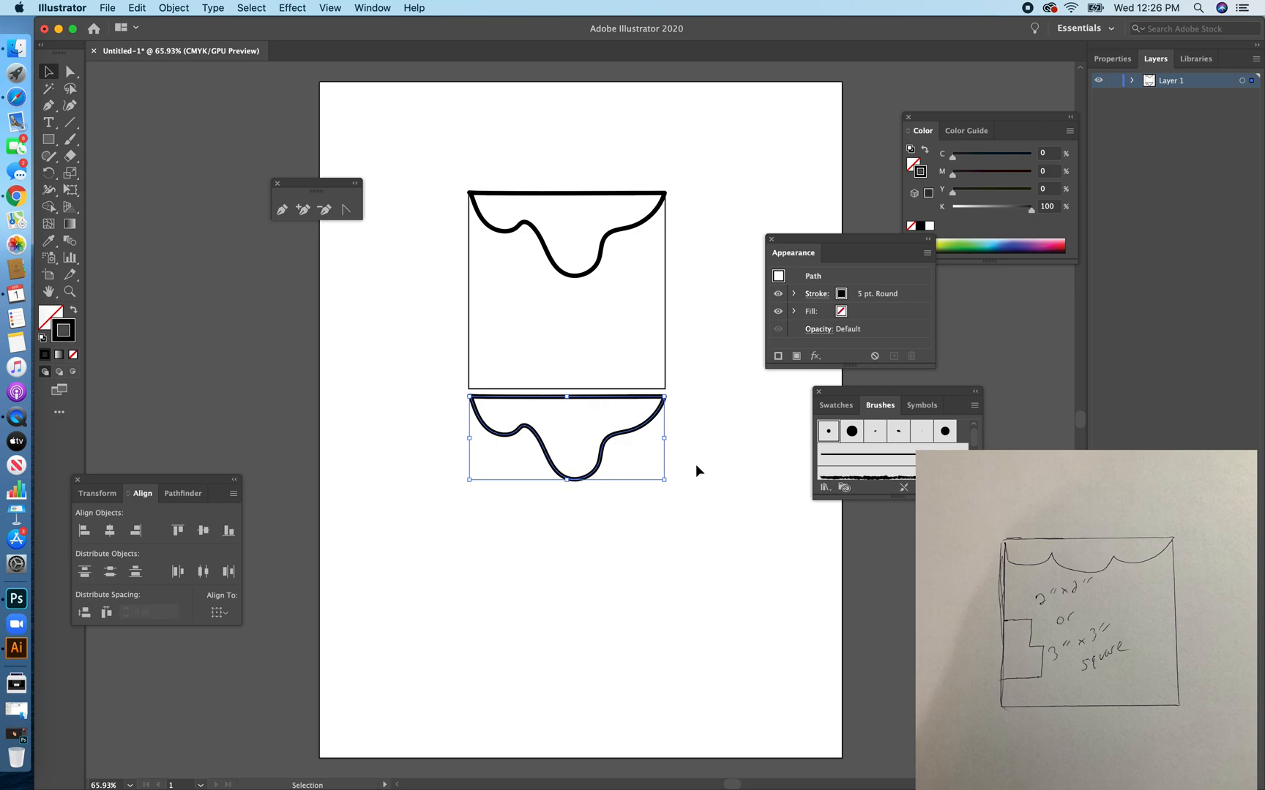
mouse_move(669, 489)
mouse_down()
mouse_move(686, 339)
mouse_move(466, 323)
mouse_move(451, 401)
mouse_move(458, 388)
mouse_up()
drag(556, 401, 554, 306)
click(616, 468)
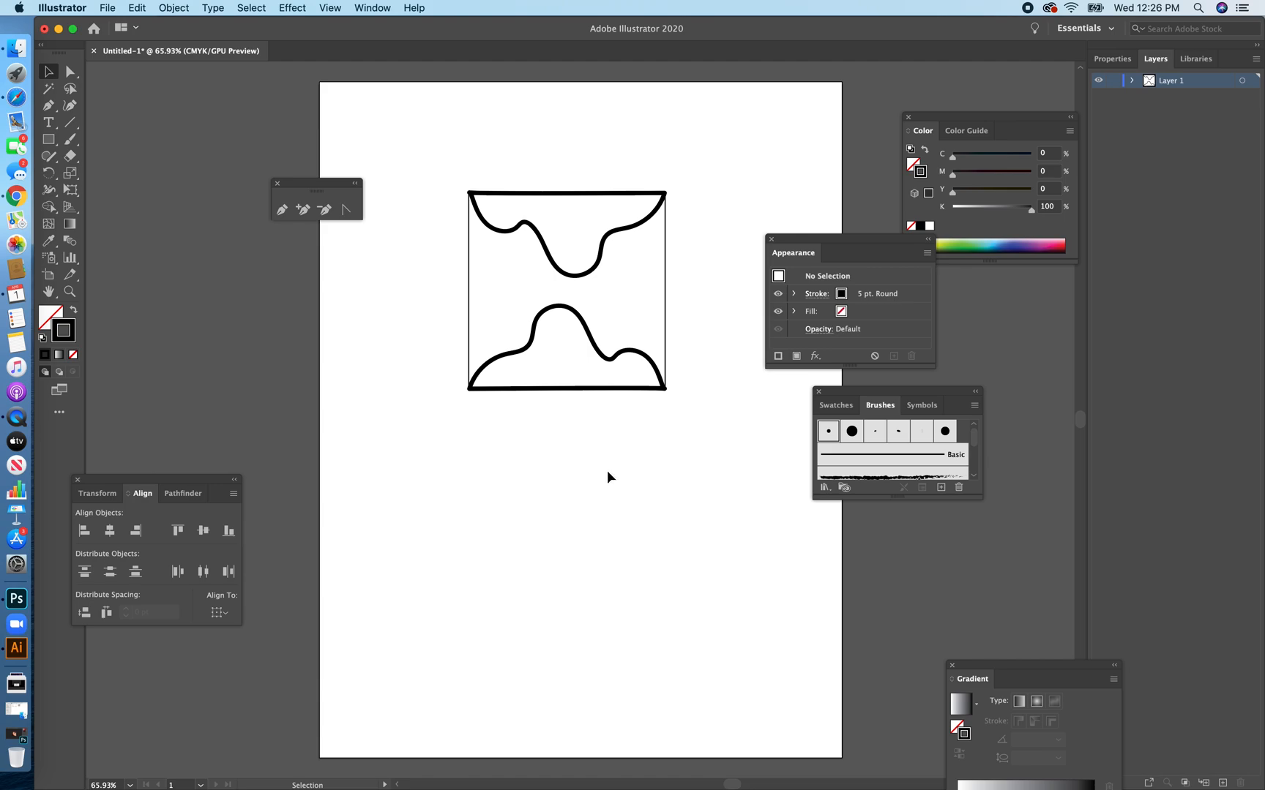
Reflect the bottom copy of the wavy shape across the vertical axis and delete it.
click(512, 350)
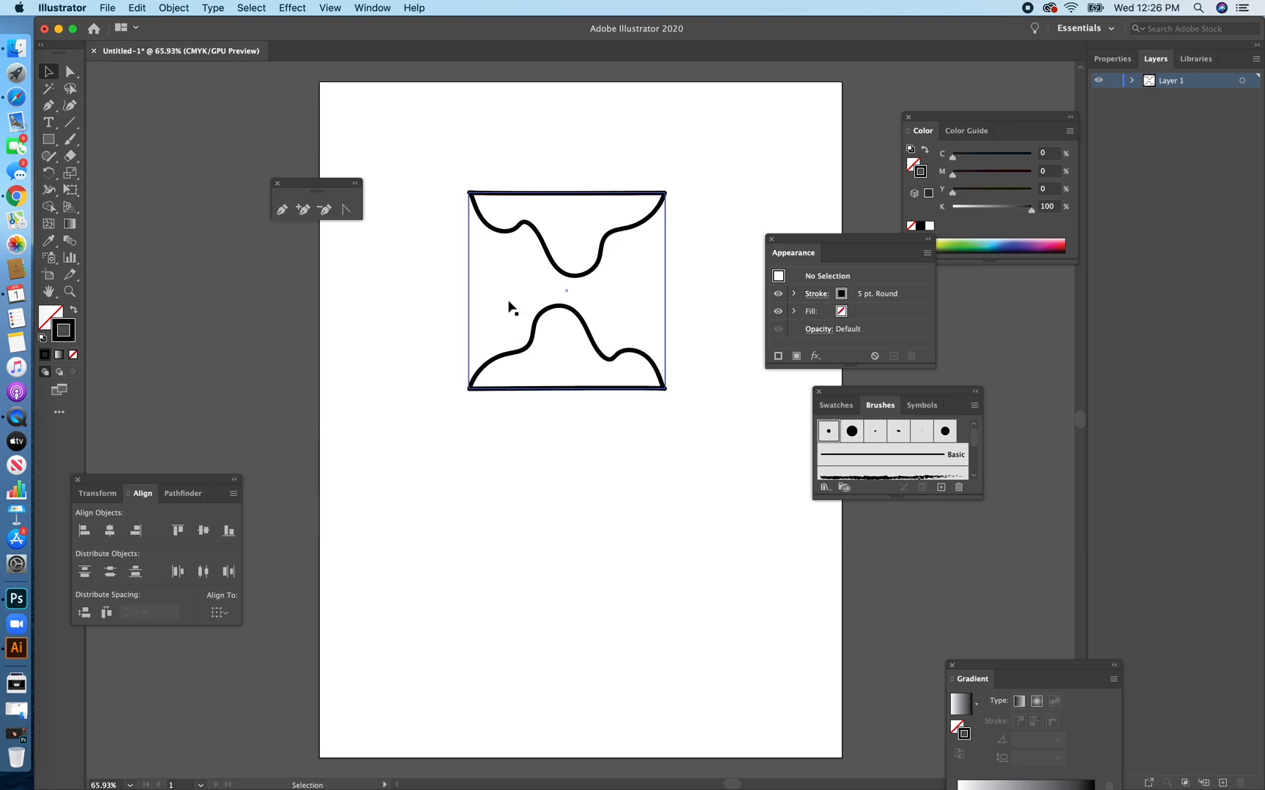
click(587, 339)
click(49, 173)
drag(49, 173, 93, 187)
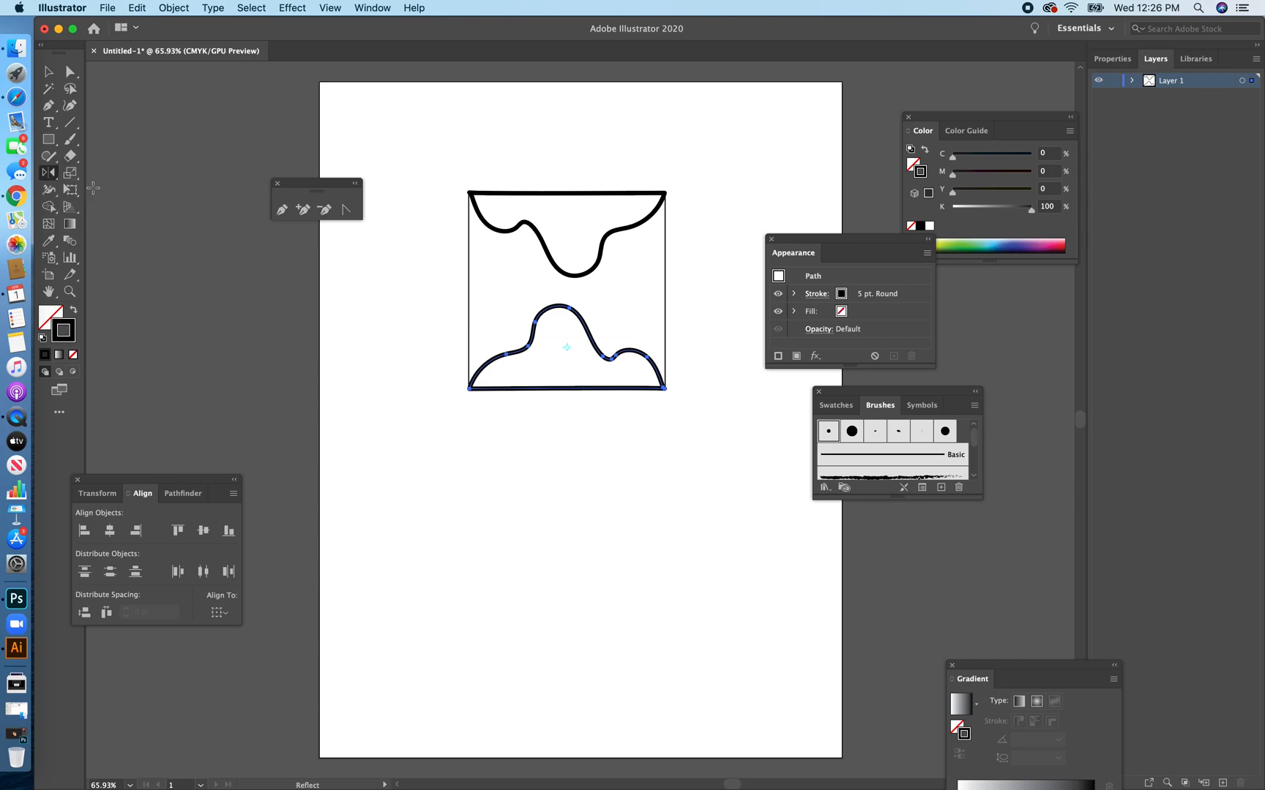
double_click(48, 172)
click(415, 352)
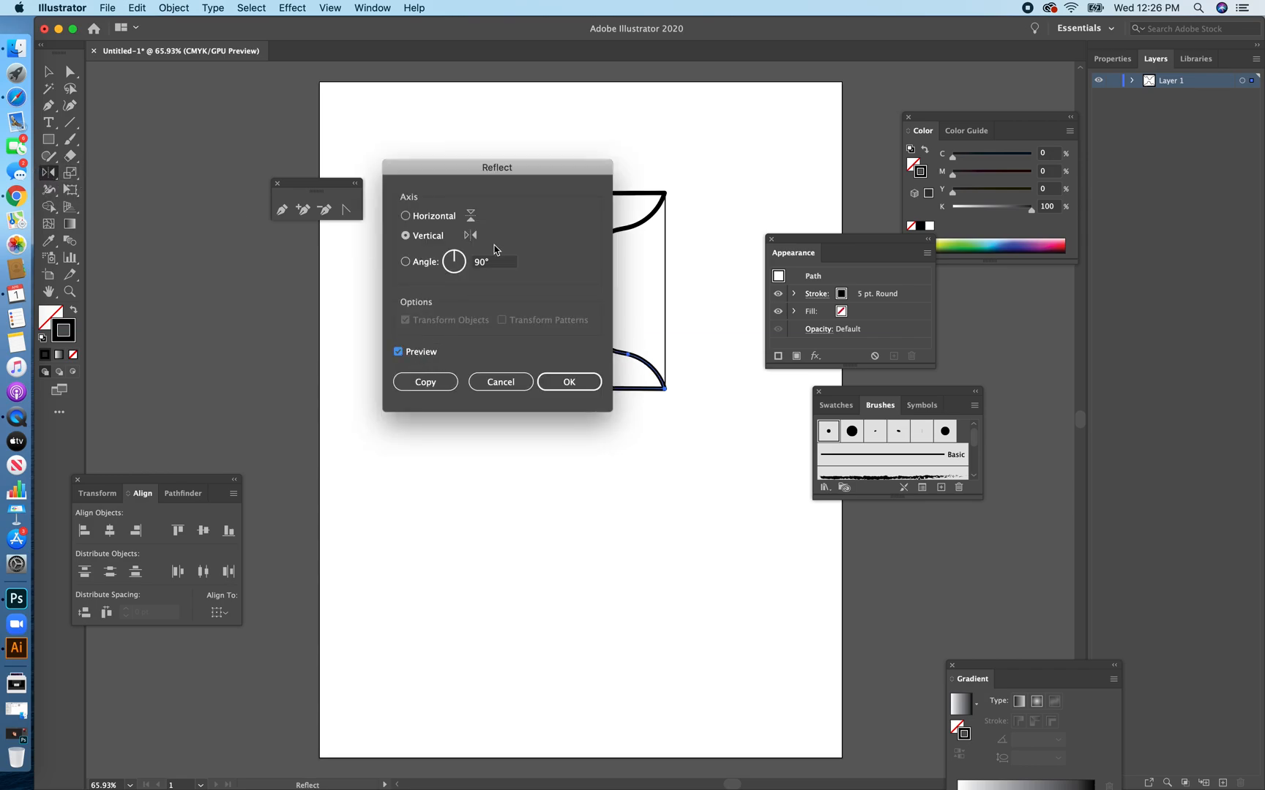
drag(531, 167, 312, 227)
click(354, 441)
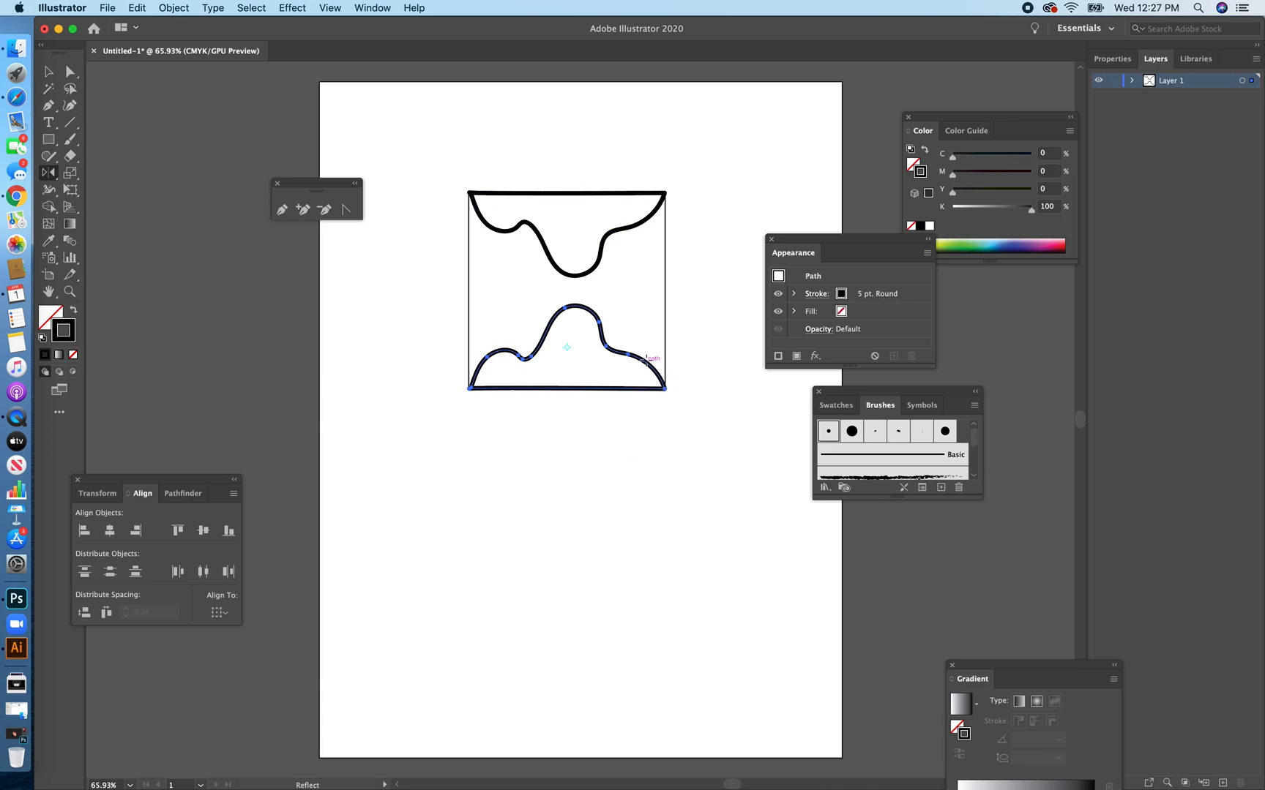
key(Delete)
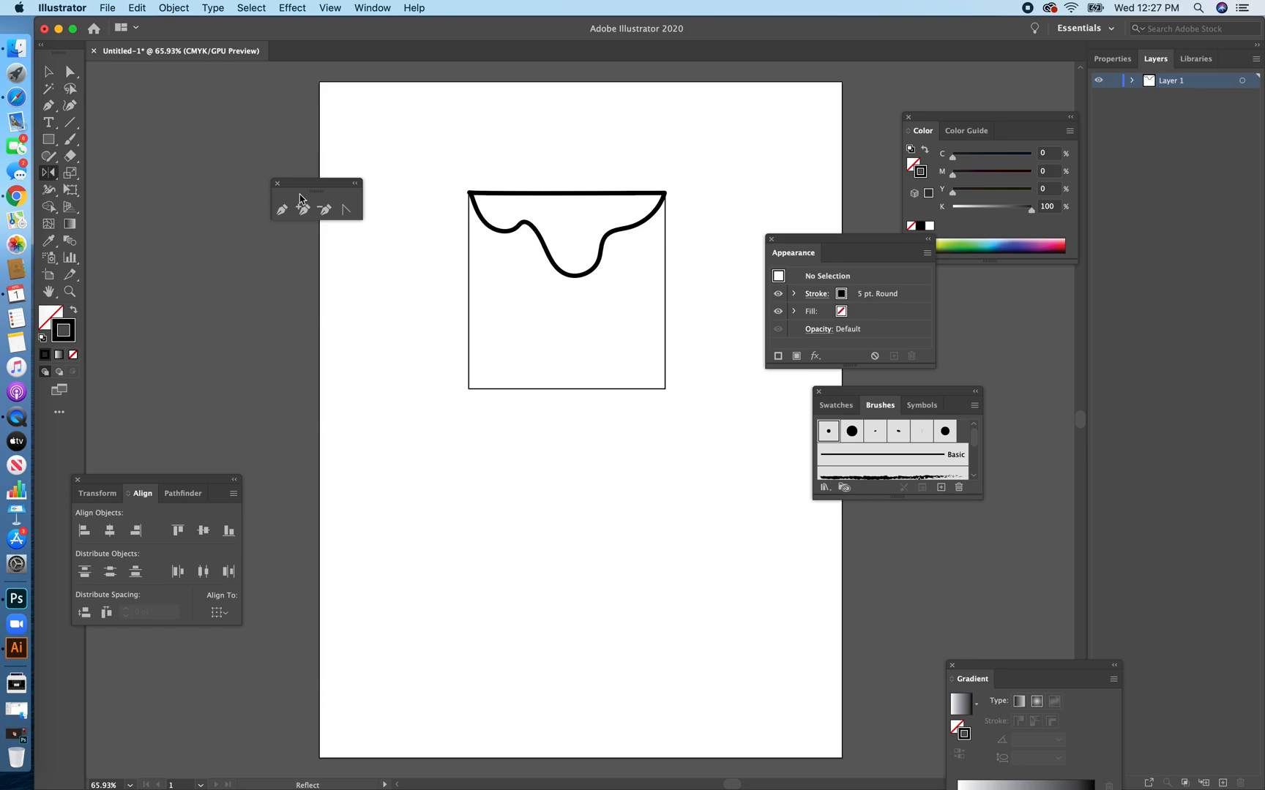
Duplicate the wavy shape straight down so the copy's flat edge sits on the square's bottom edge.
click(48, 71)
click(582, 277)
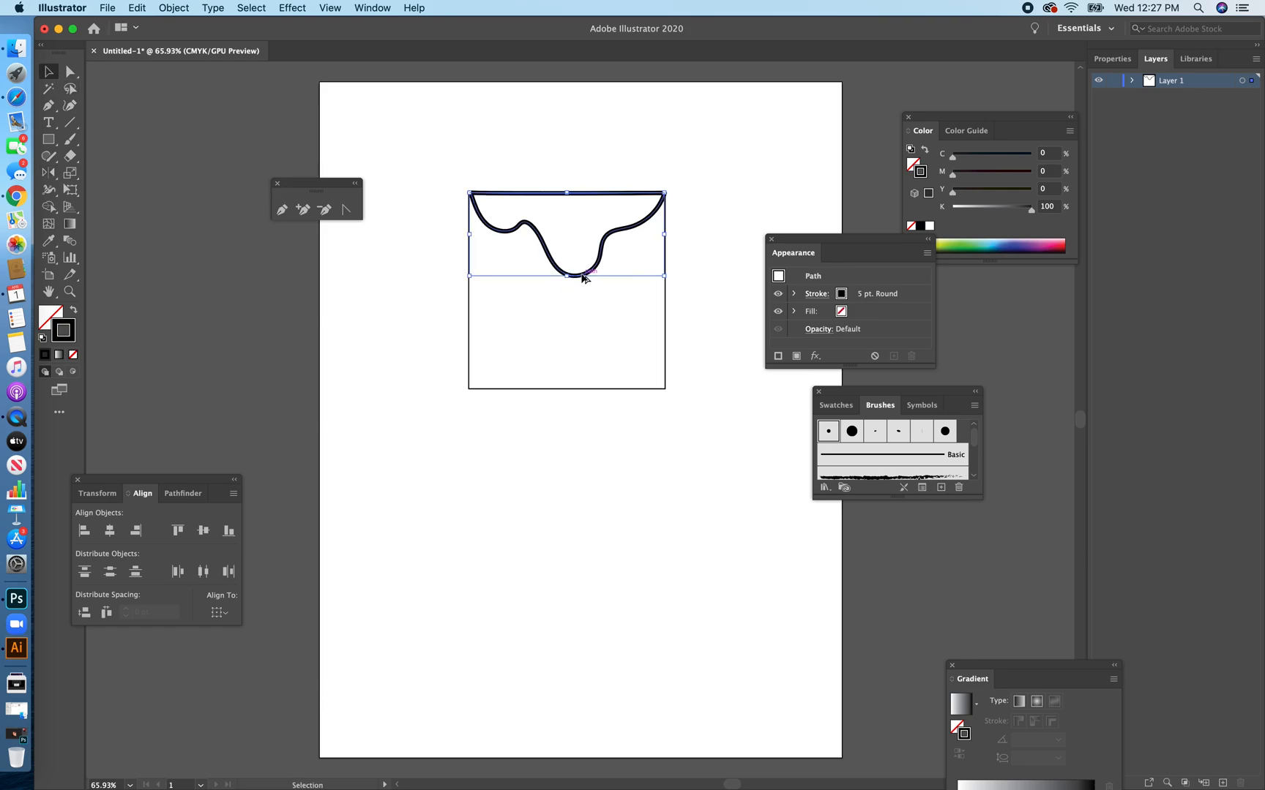
drag(582, 277, 583, 473)
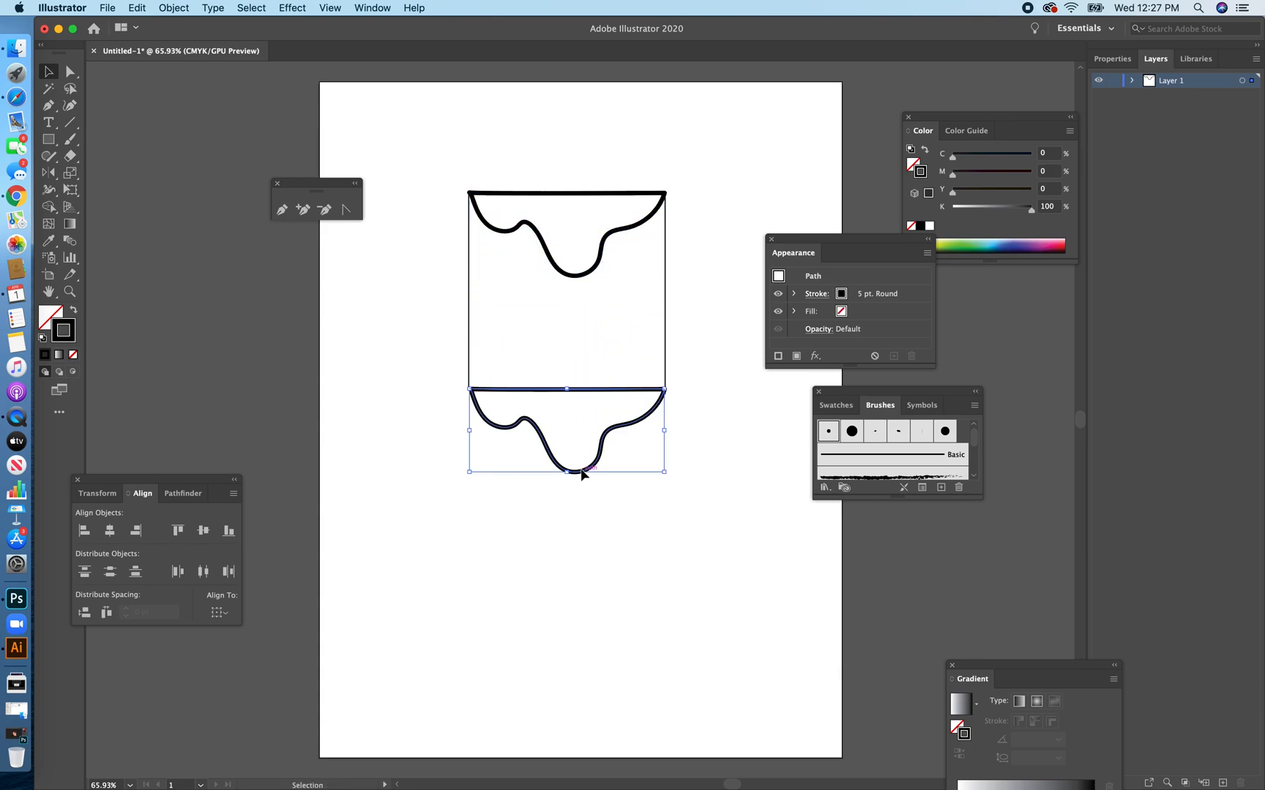
click(667, 558)
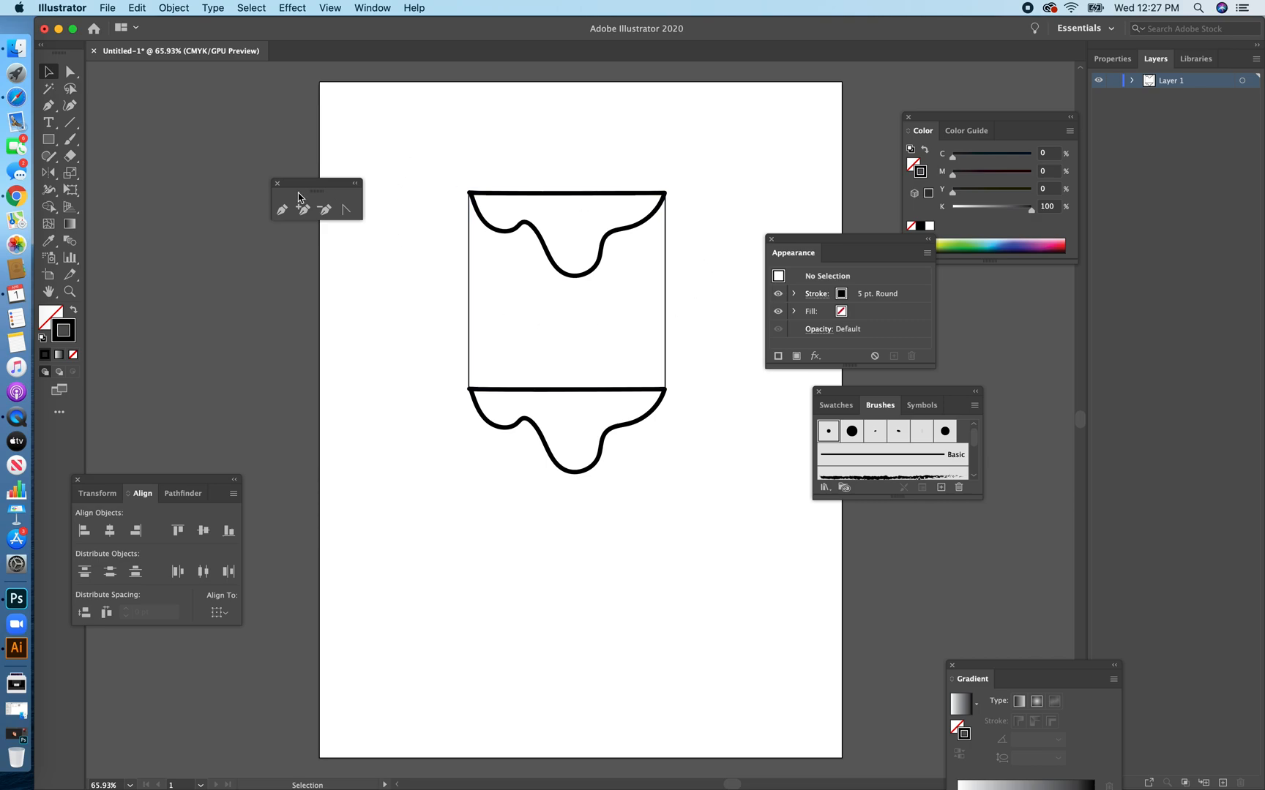
Try to draw a wide rectangle with the default fill and stroke across the square's upper part.
click(49, 139)
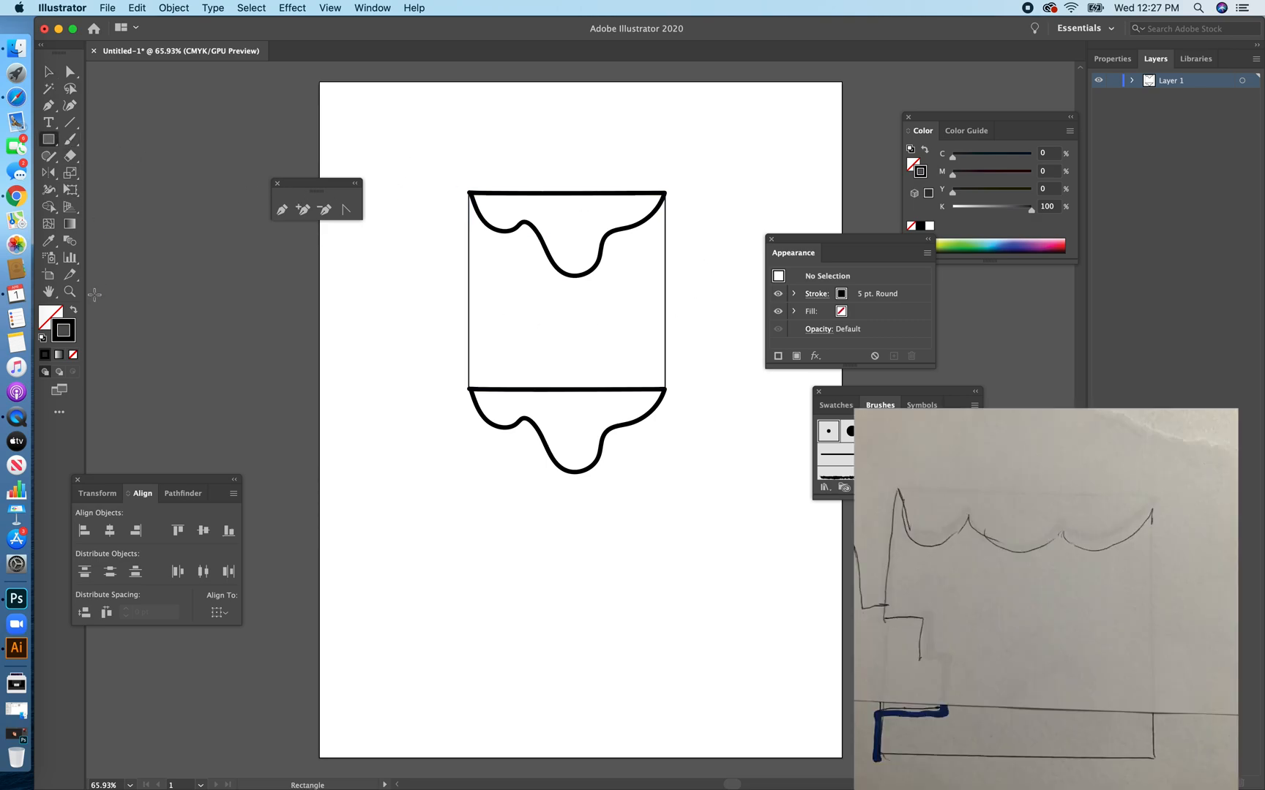
click(43, 338)
mouse_move(430, 144)
mouse_down()
mouse_move(598, 272)
mouse_move(743, 286)
mouse_up()
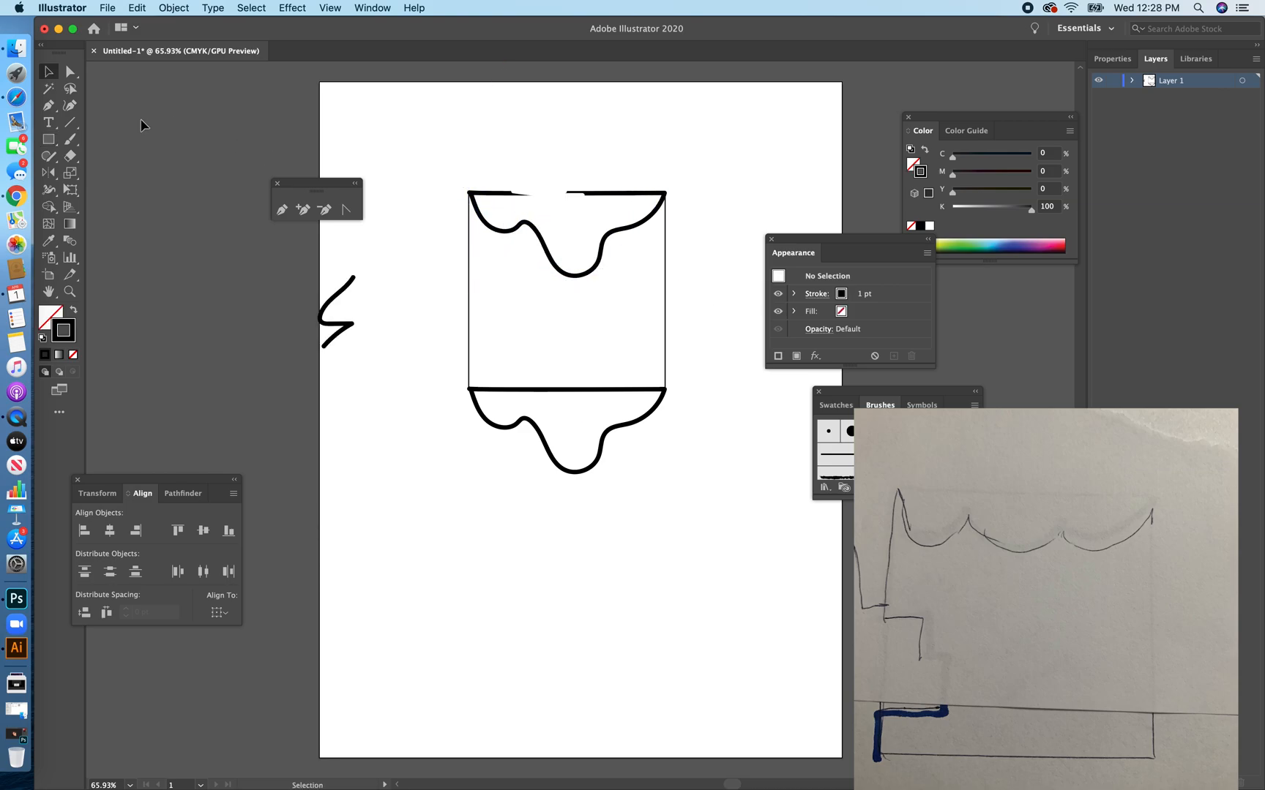
Draw a wide rectangle with the default white fill and black stroke covering the square's upper part and wavy edge.
click(49, 141)
click(44, 339)
mouse_move(430, 150)
mouse_down()
mouse_move(663, 283)
mouse_move(725, 281)
mouse_up()
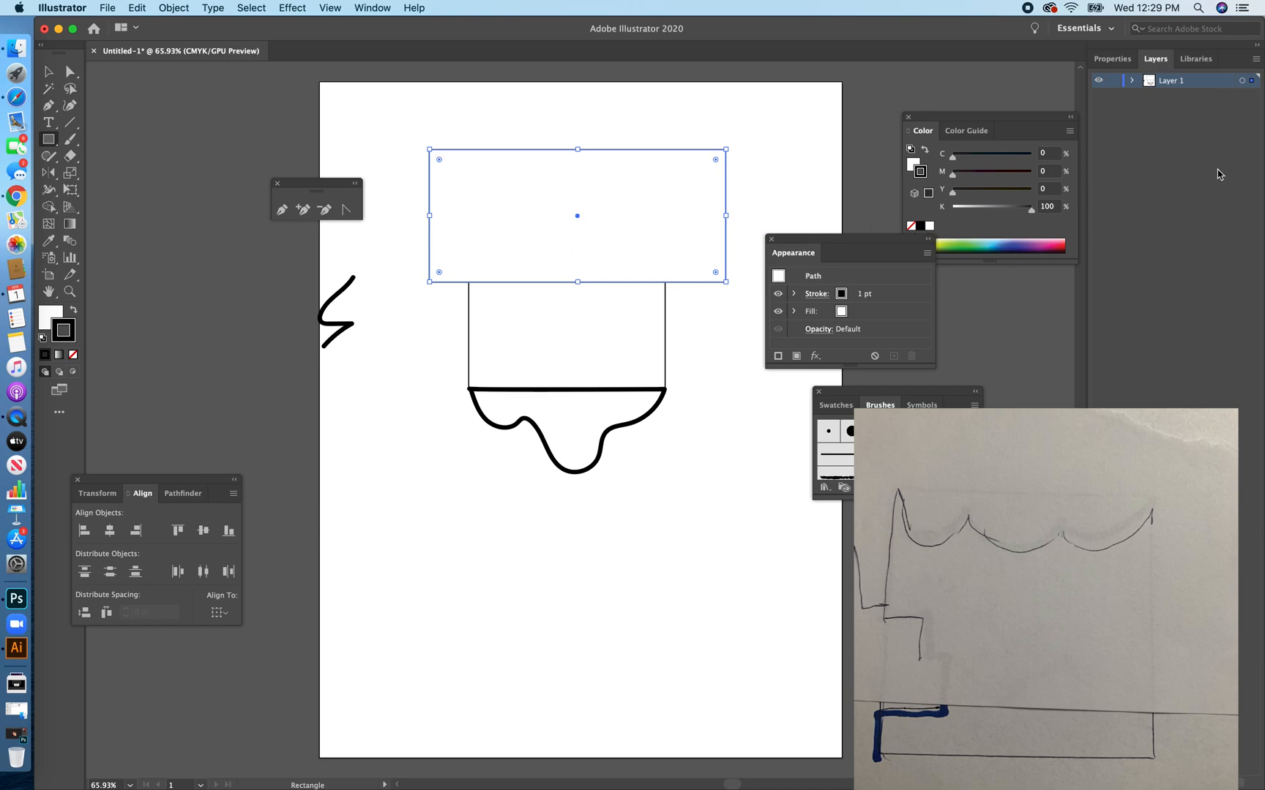
Lower the new covering rectangle's opacity to 72% so it works like tracing paper.
click(1133, 80)
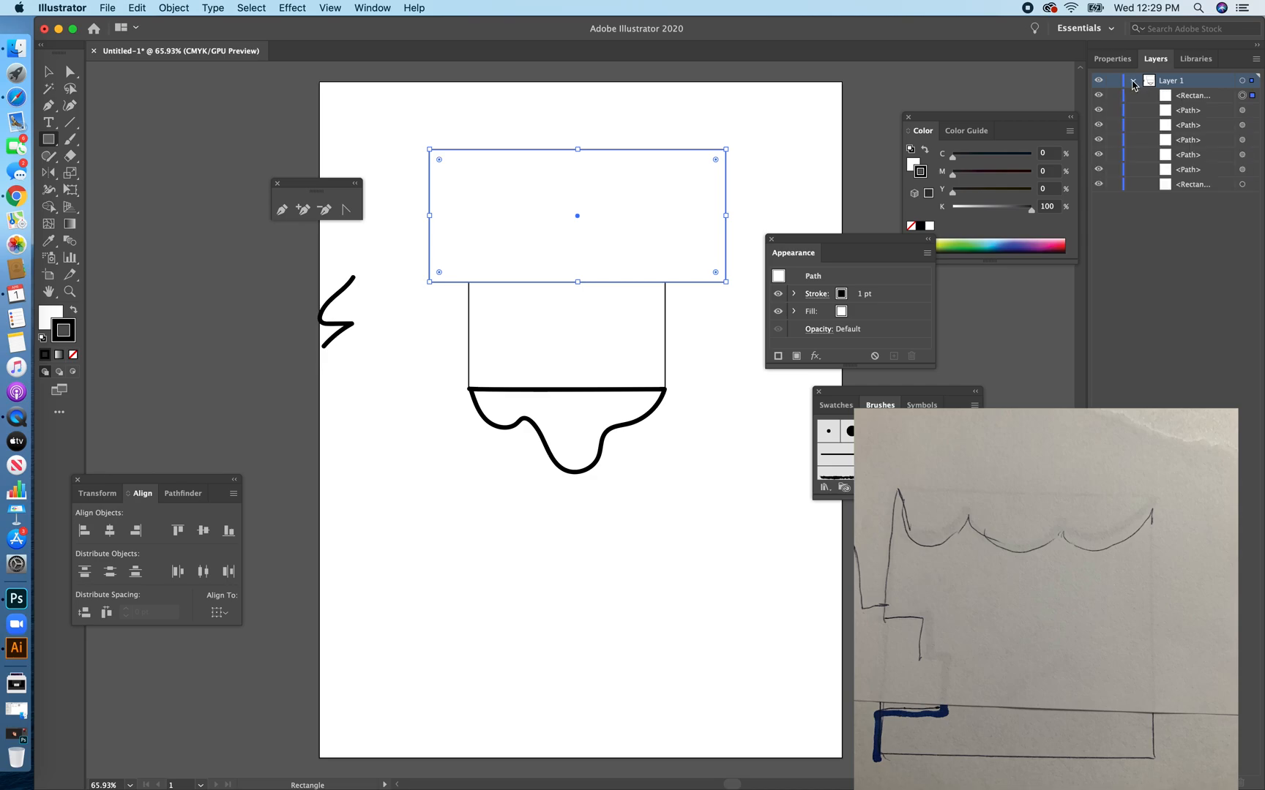
click(1228, 98)
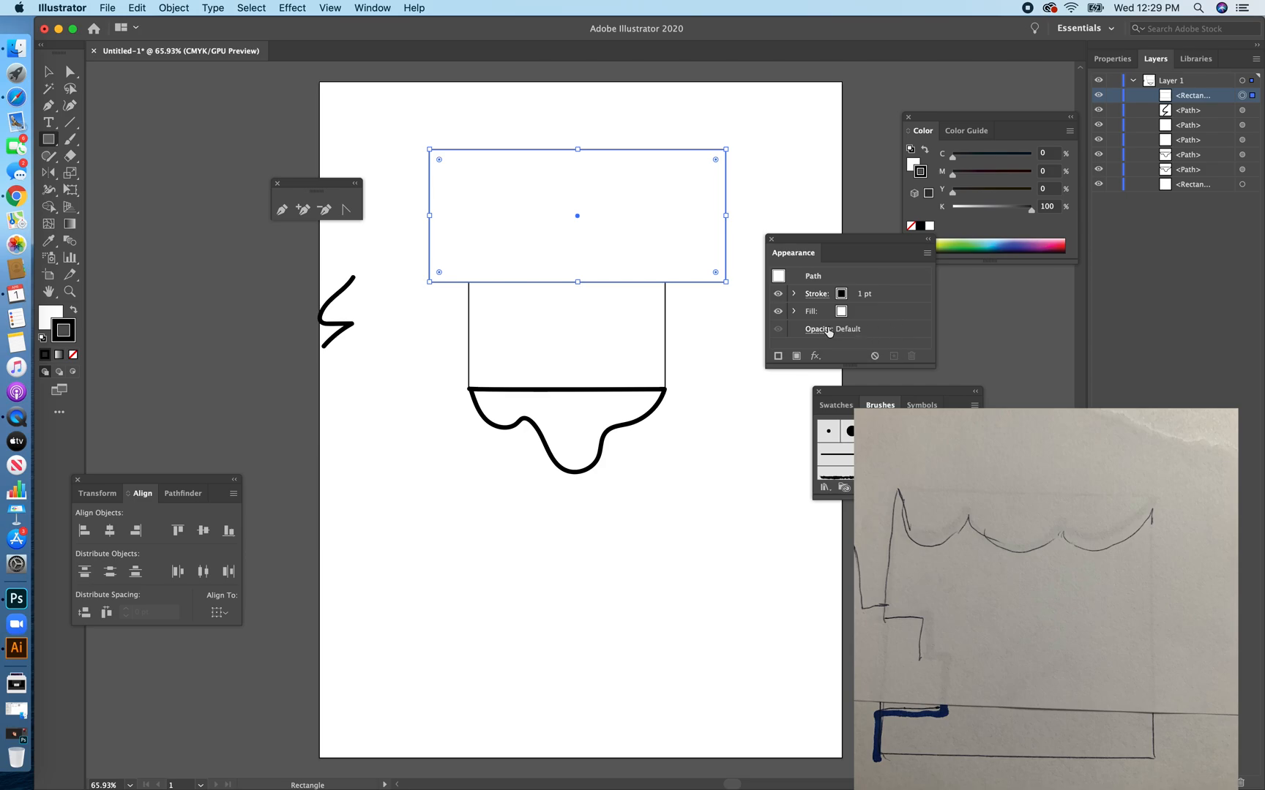
click(821, 330)
click(821, 356)
drag(818, 375, 801, 376)
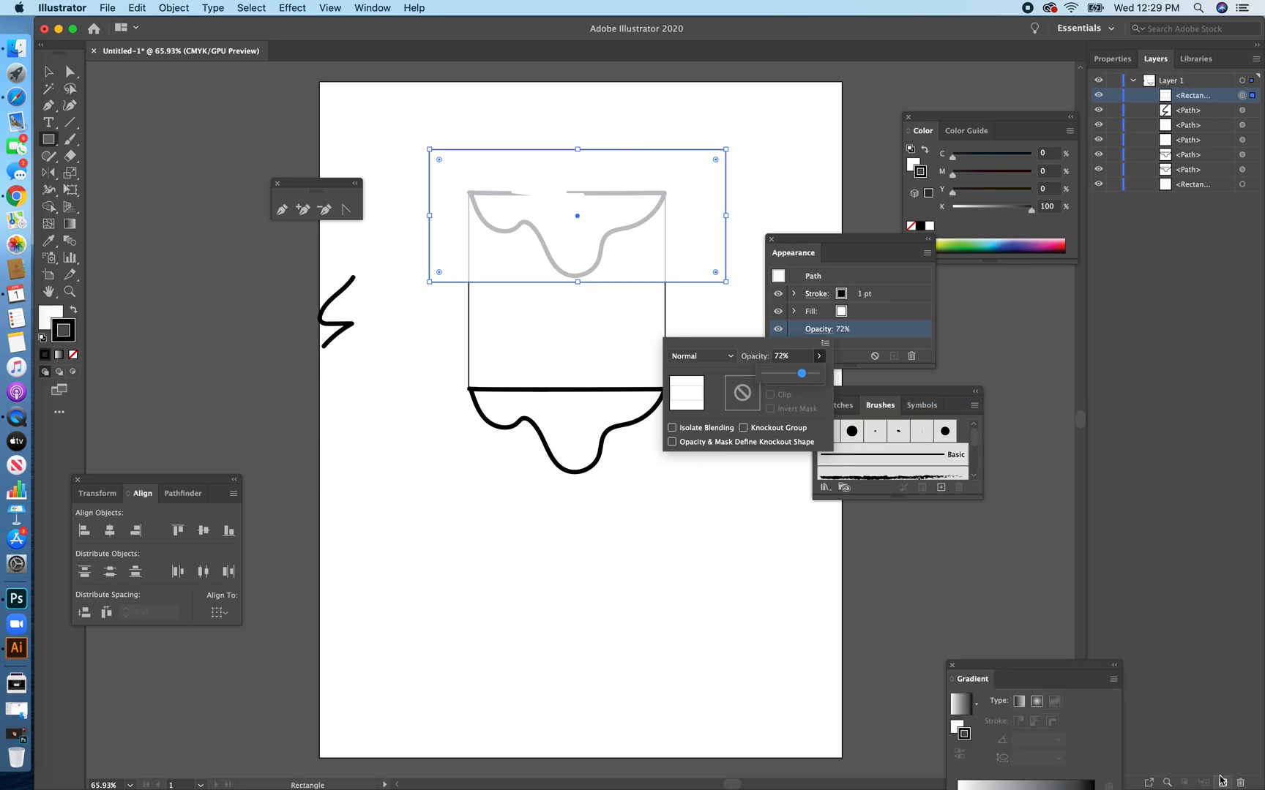
key(Return)
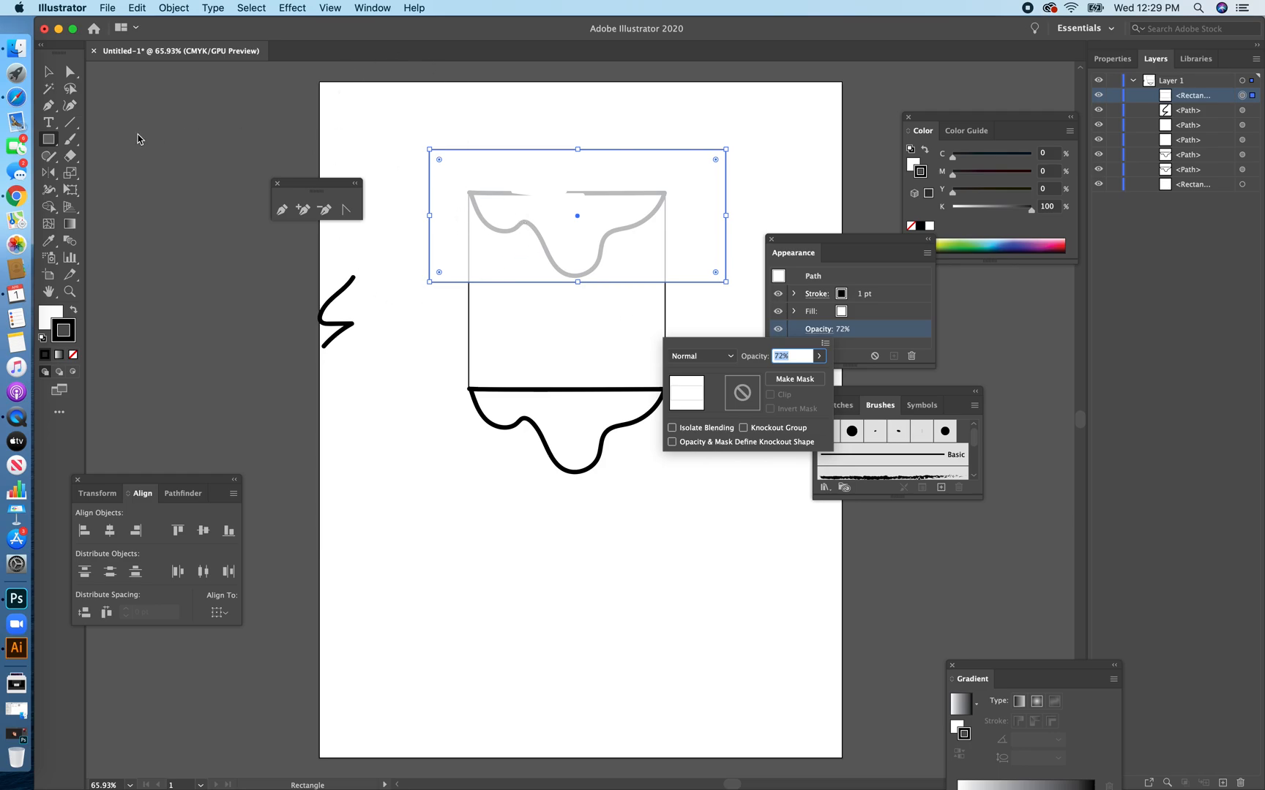
Trace the wavy edge beneath the translucent rectangle in one Paintbrush stroke, from the square's upper left corner to its upper right corner.
click(71, 139)
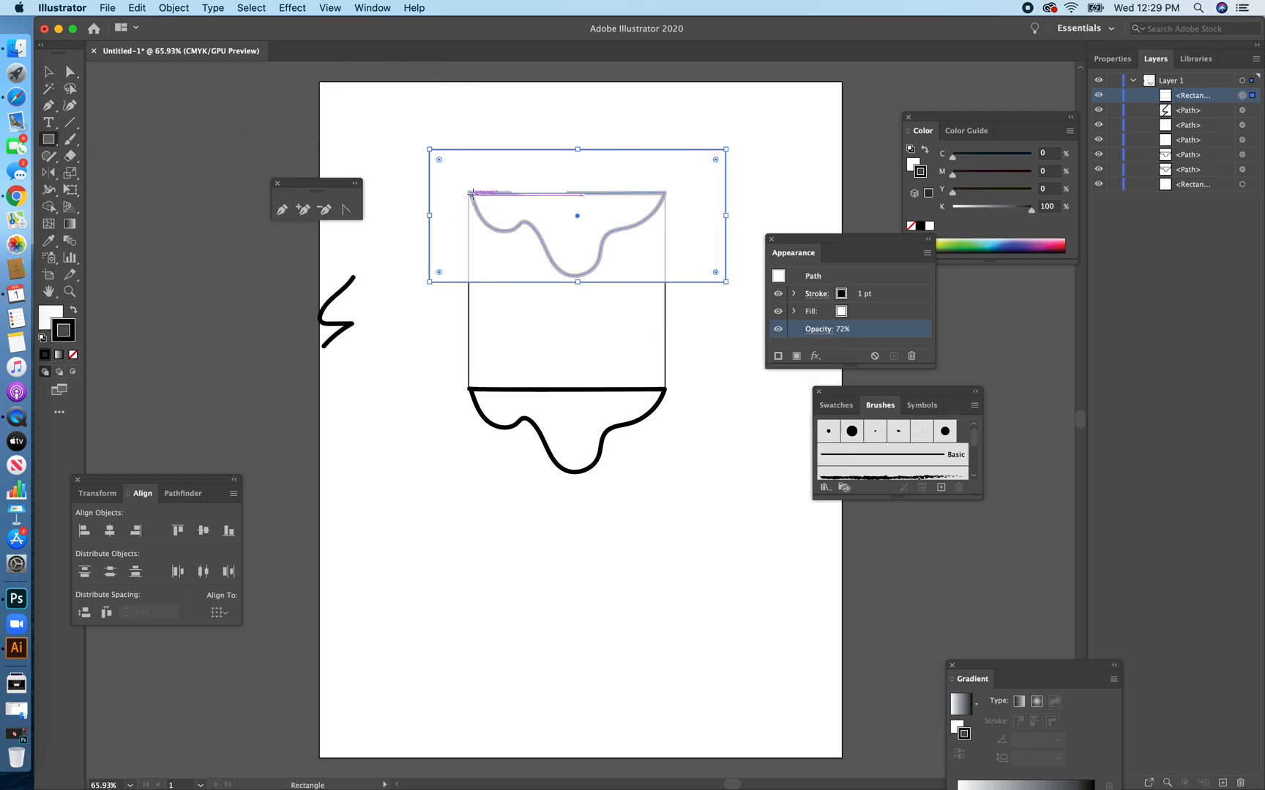
mouse_move(469, 193)
mouse_down()
mouse_move(492, 196)
mouse_move(481, 216)
mouse_up()
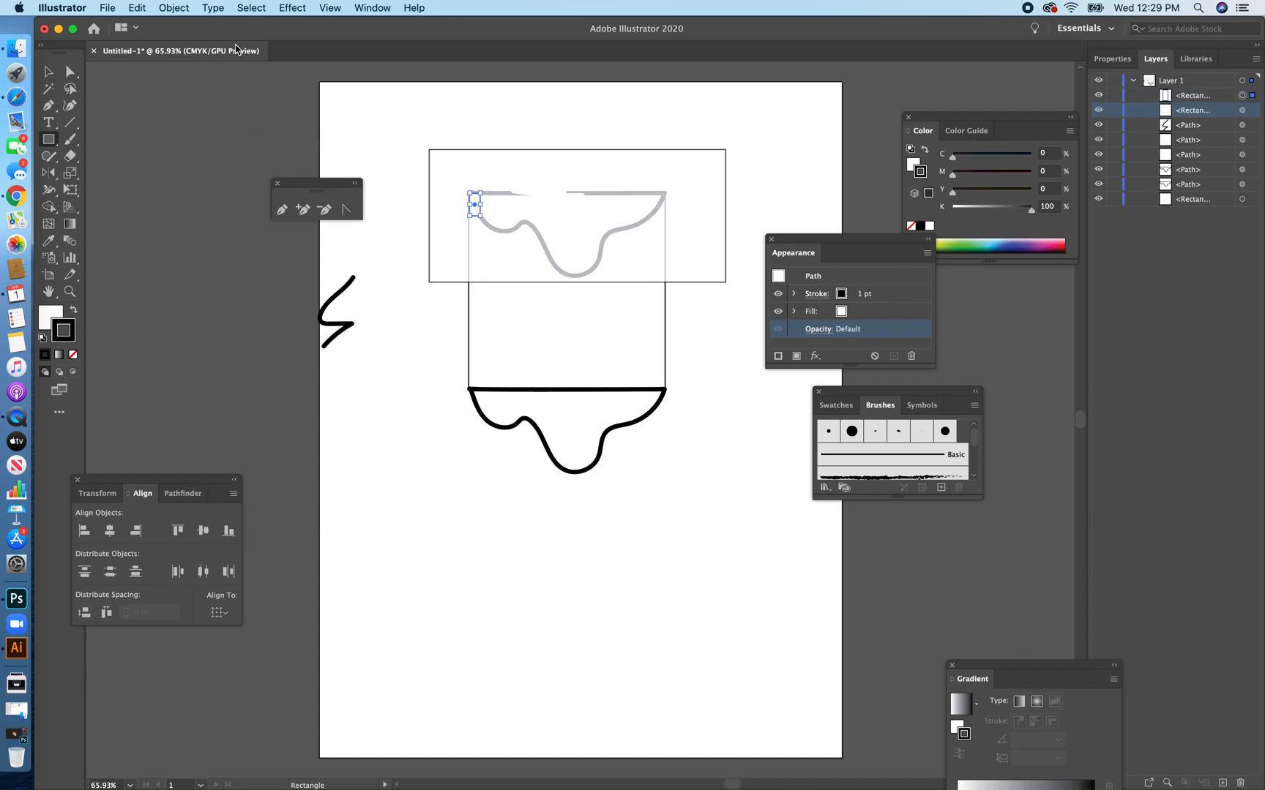
click(70, 139)
key(Delete)
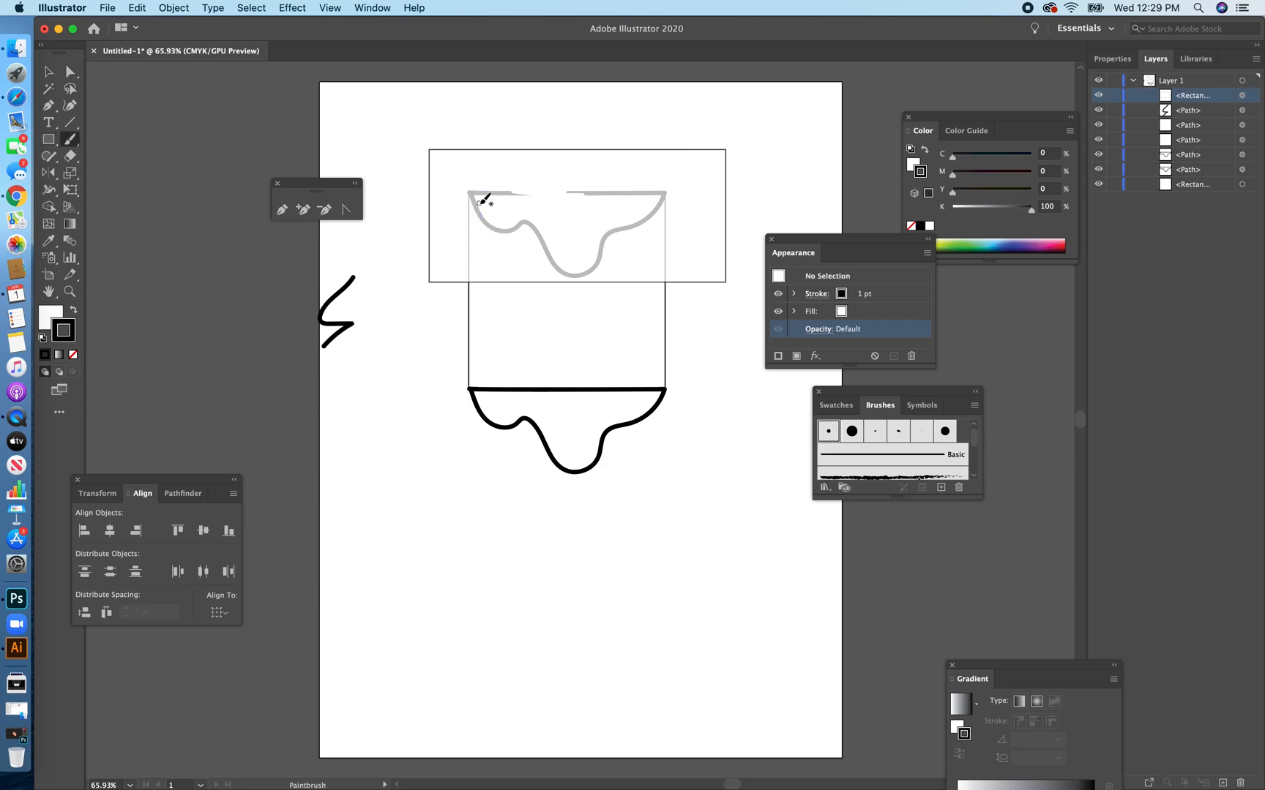
mouse_move(472, 196)
mouse_down()
mouse_move(508, 230)
mouse_move(528, 223)
mouse_move(579, 276)
mouse_move(610, 233)
mouse_move(667, 191)
mouse_up()
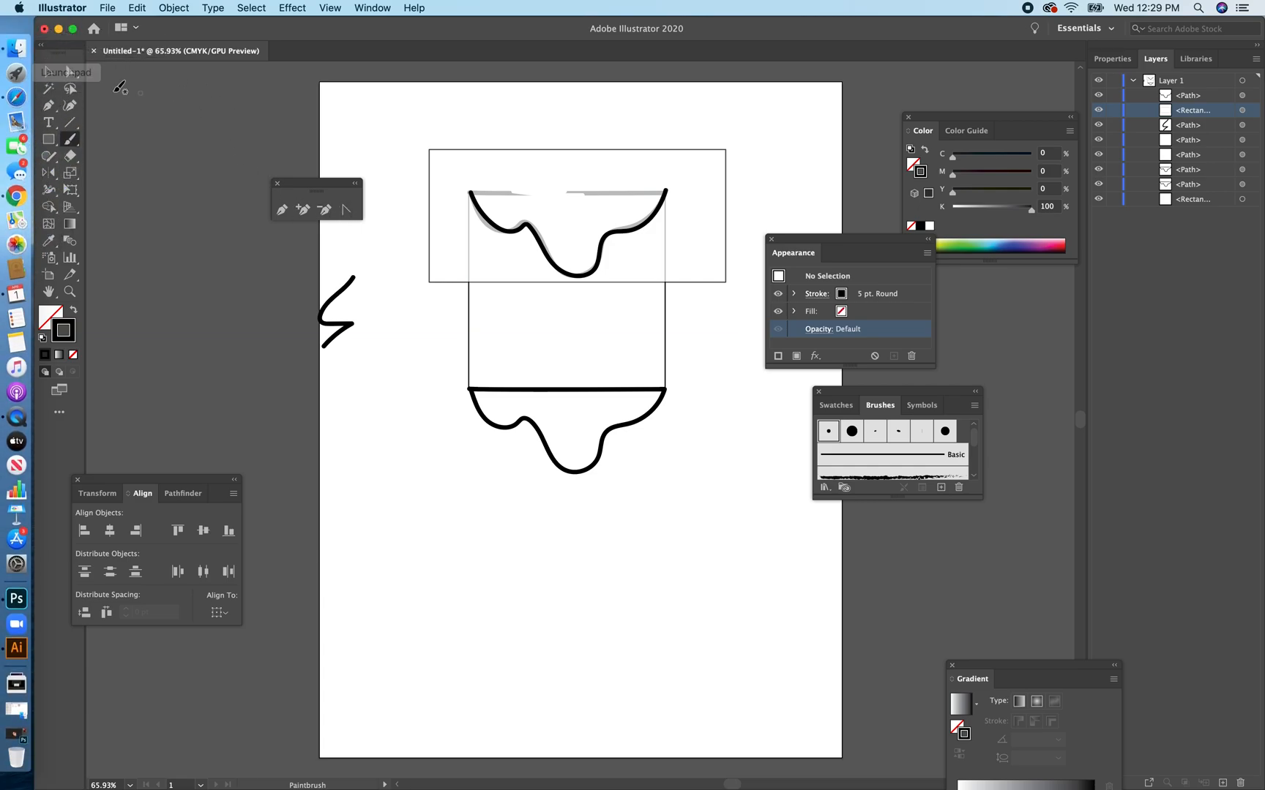
Group the traced wavy stroke with the translucent rectangle.
click(49, 71)
click(444, 161)
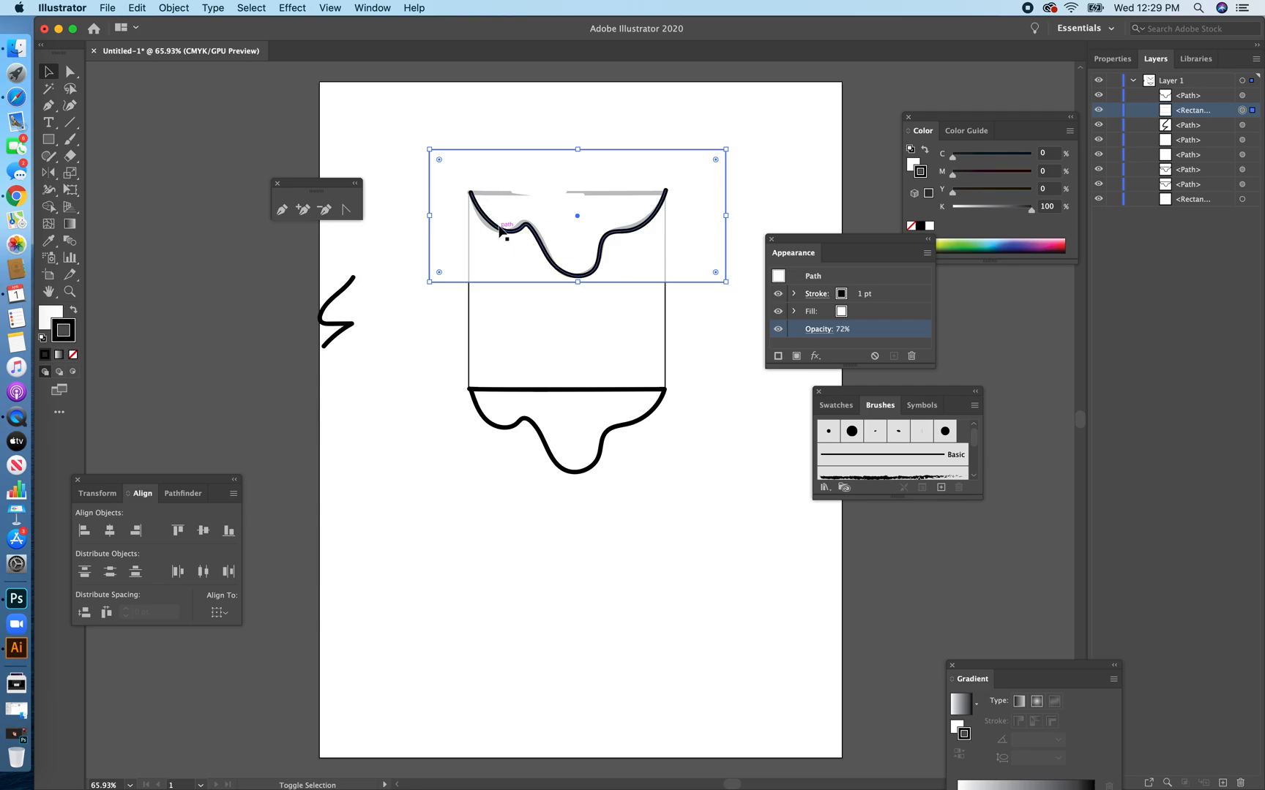
key(super+shift+a)
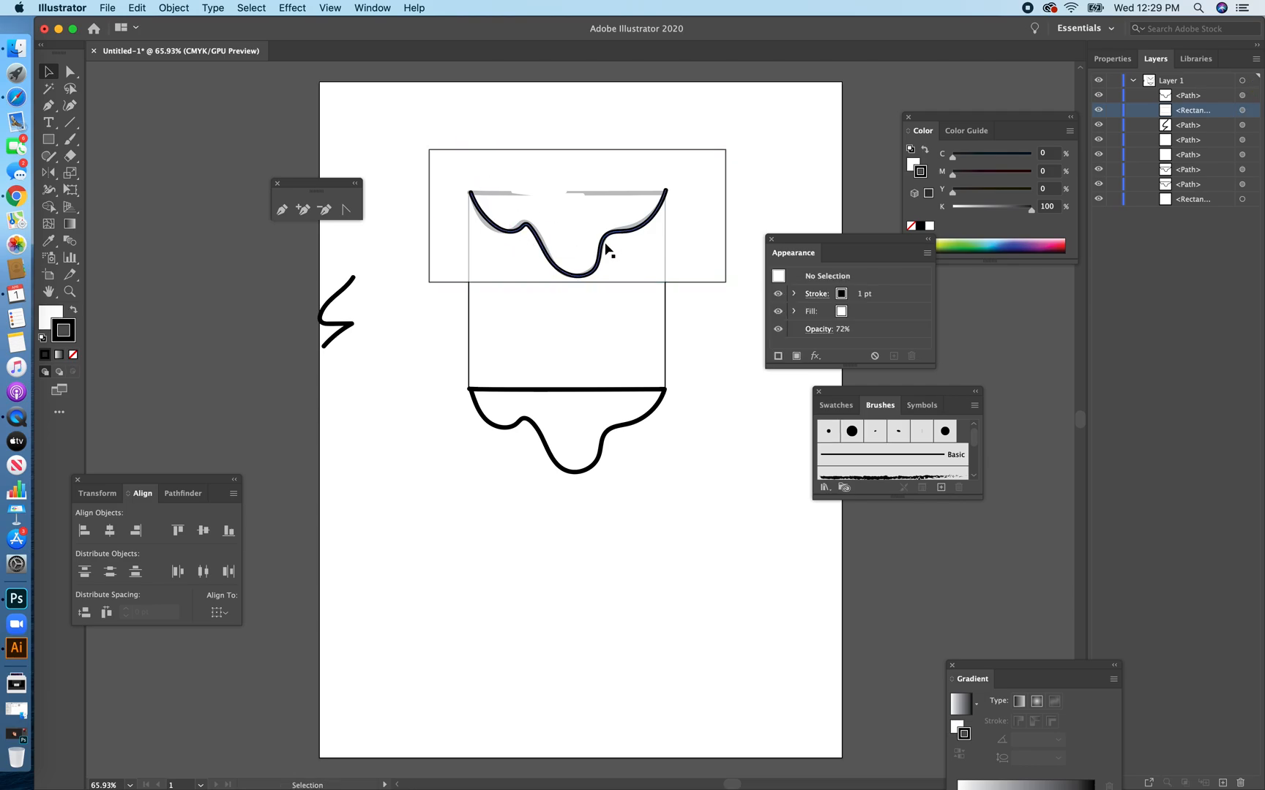
click(607, 250)
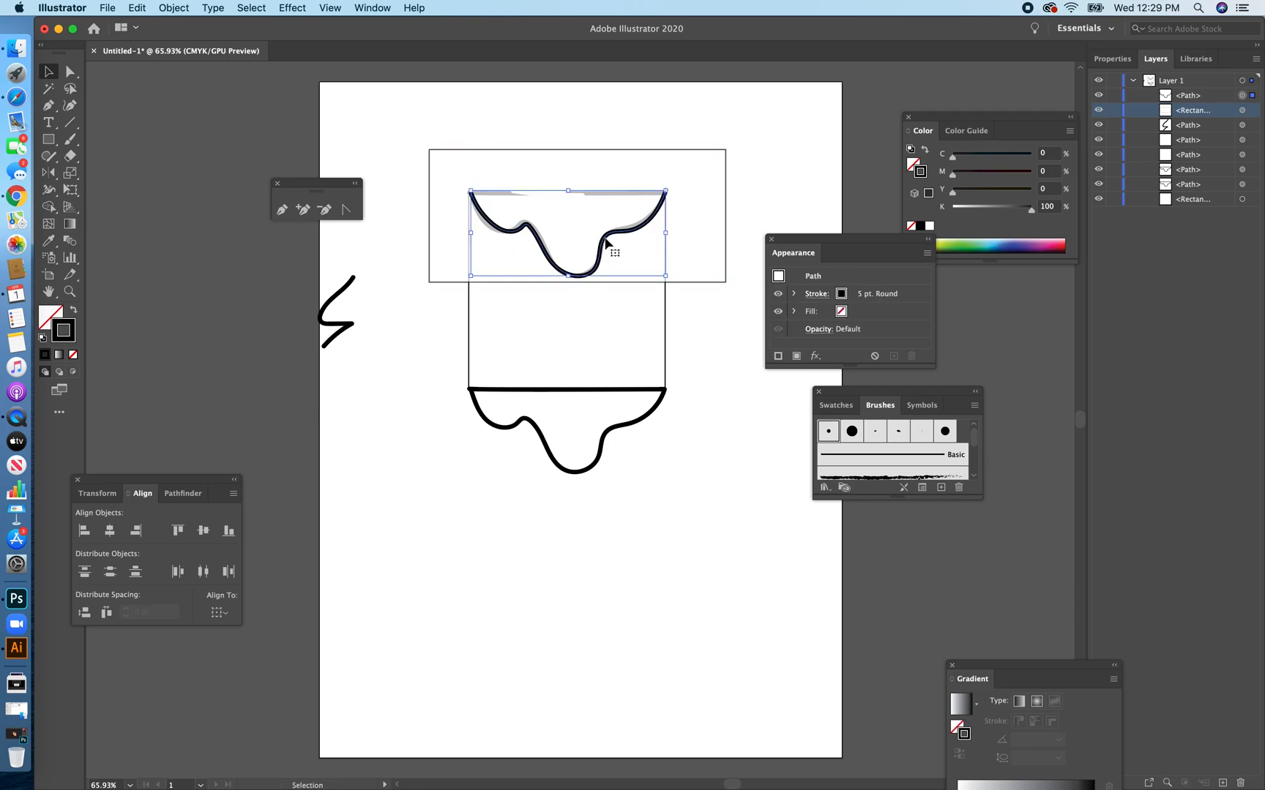
shift+click(568, 152)
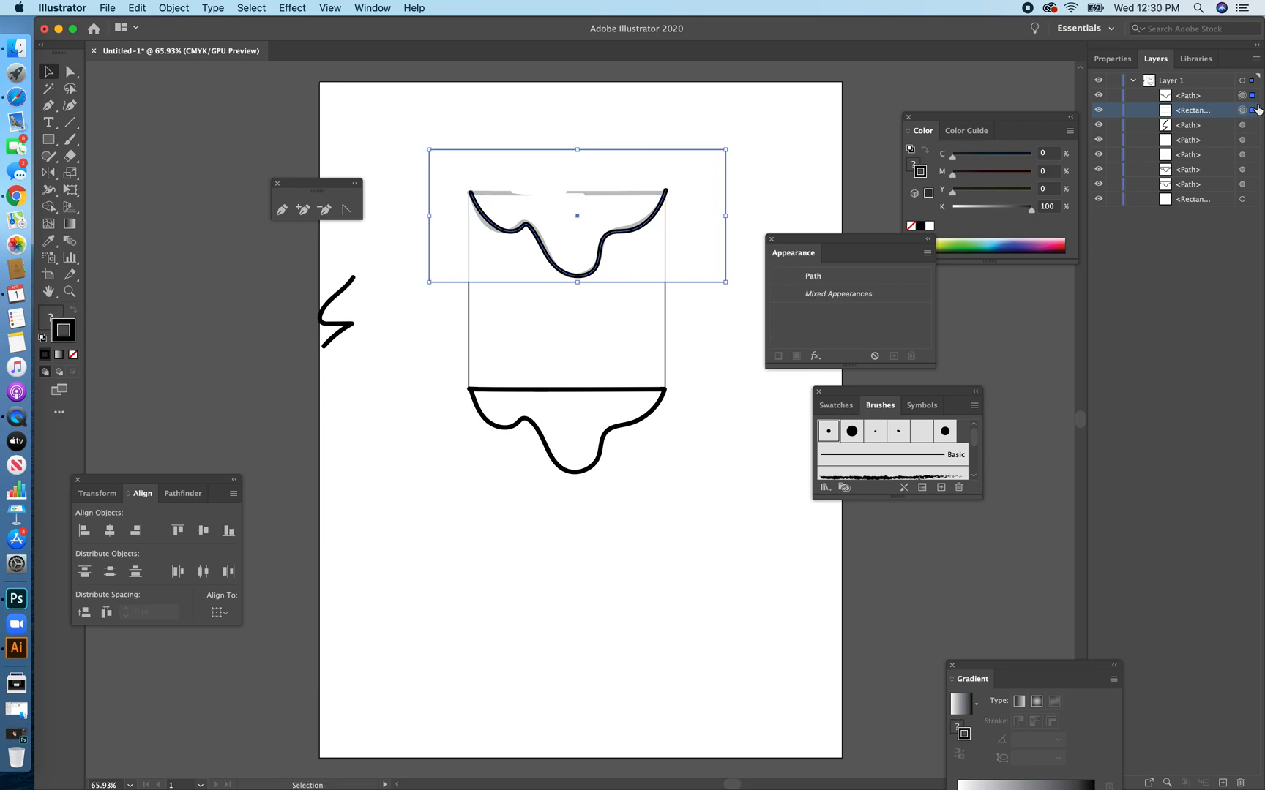
shift+click(1212, 98)
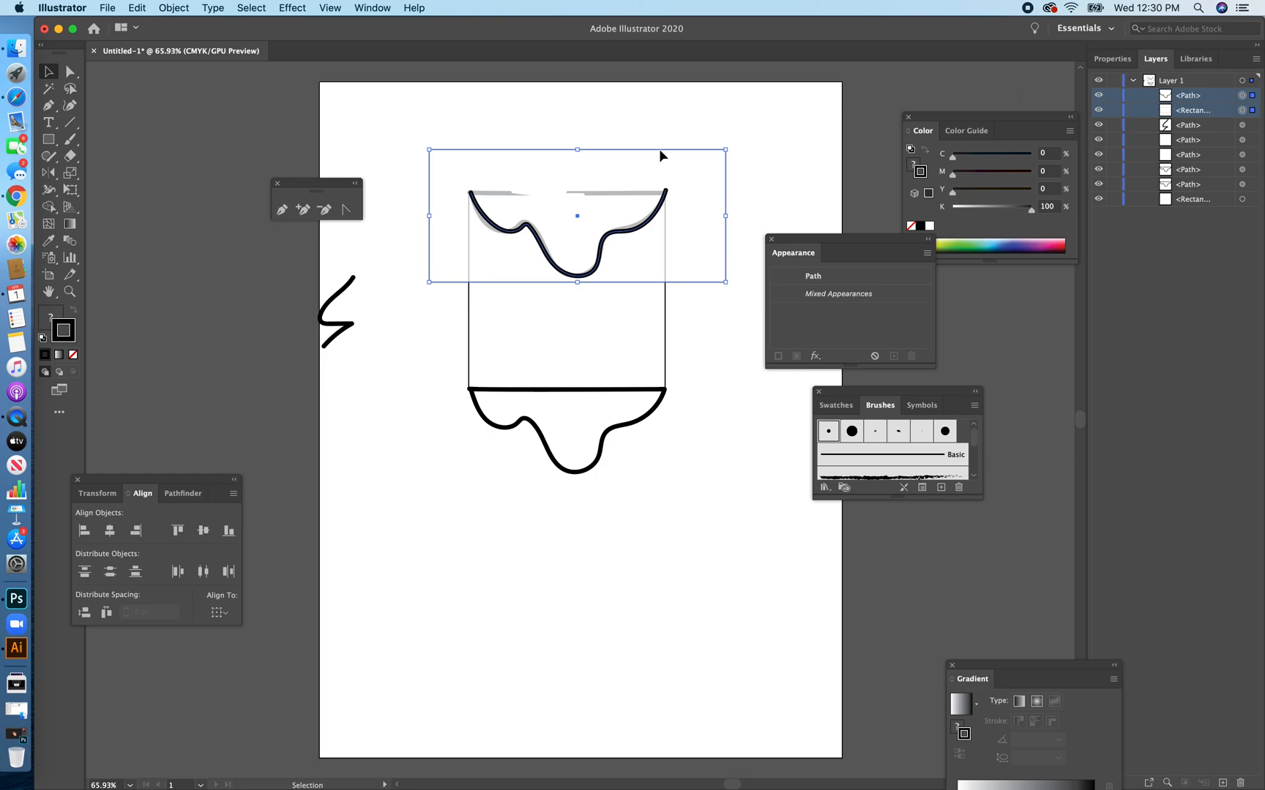
right_click(639, 191)
click(693, 282)
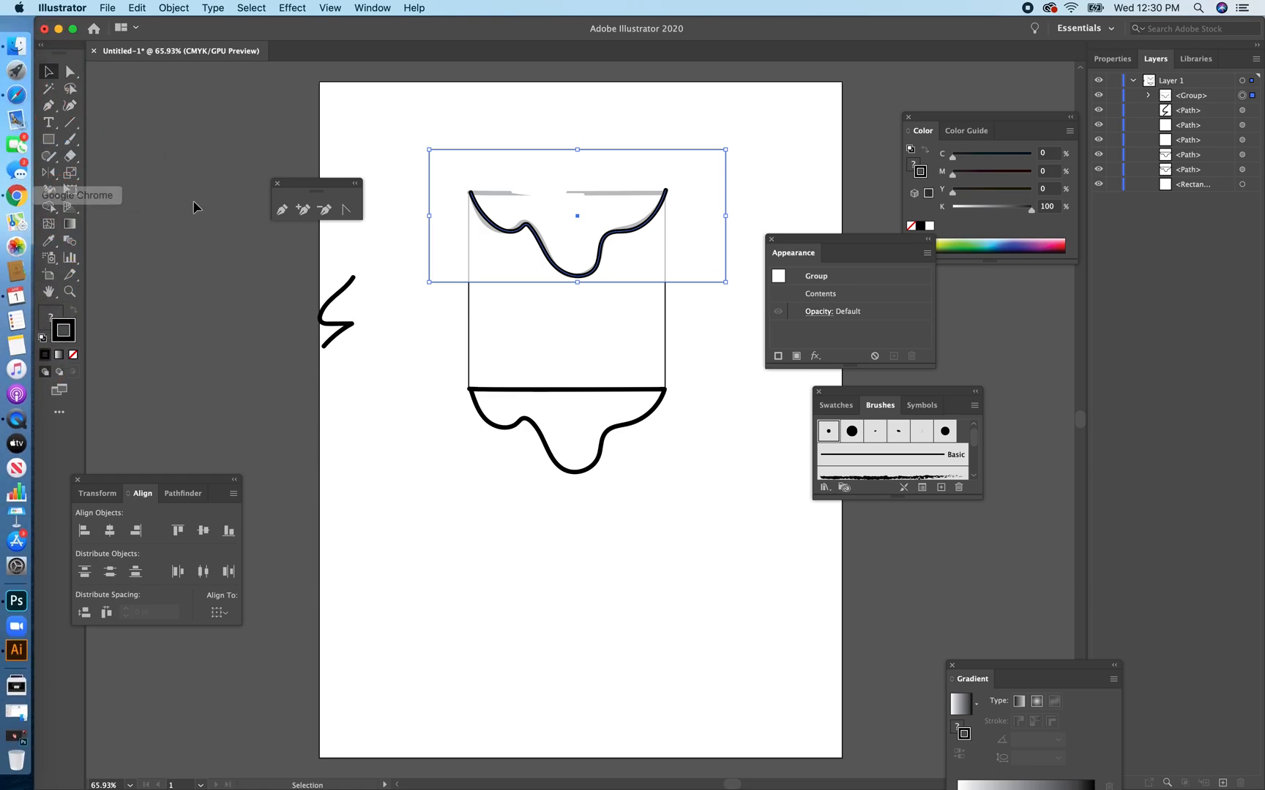
Reflect the group of rectangle and traced wave across the vertical axis.
click(49, 174)
double_click(49, 174)
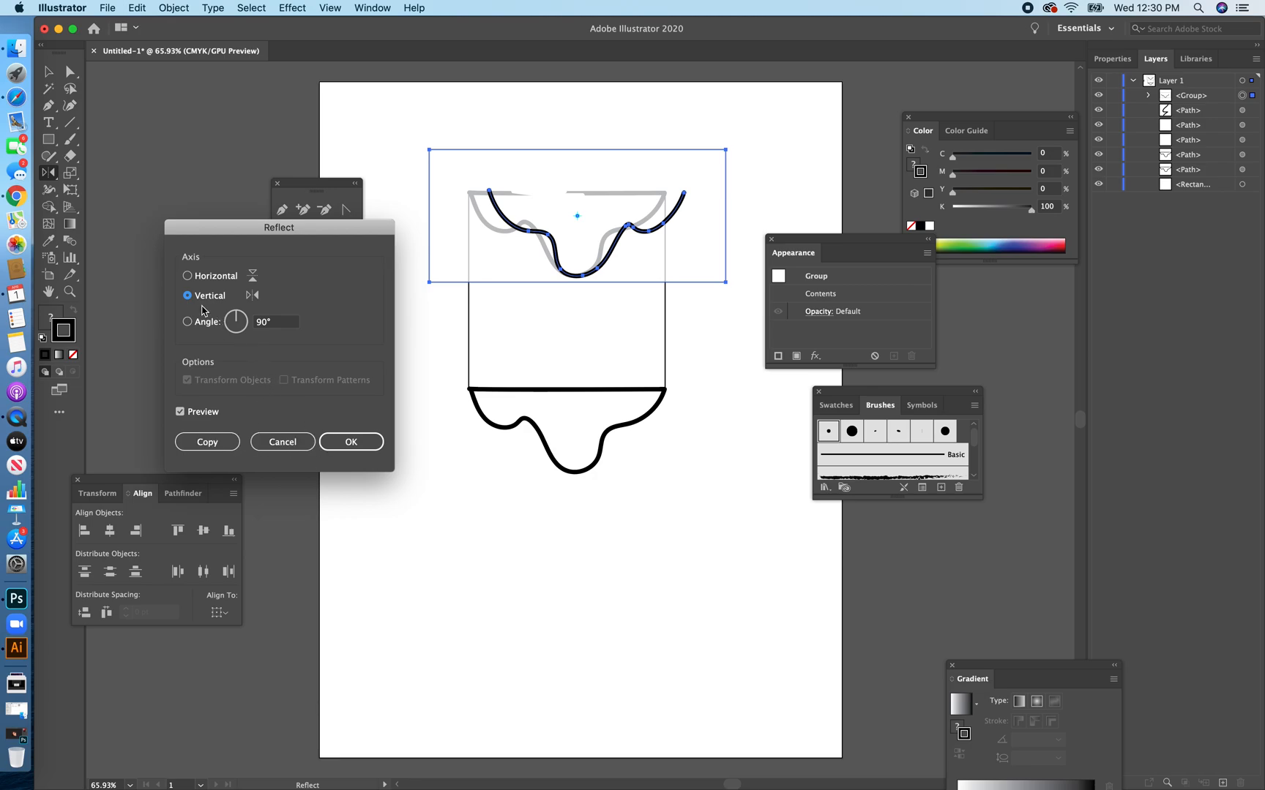
click(366, 443)
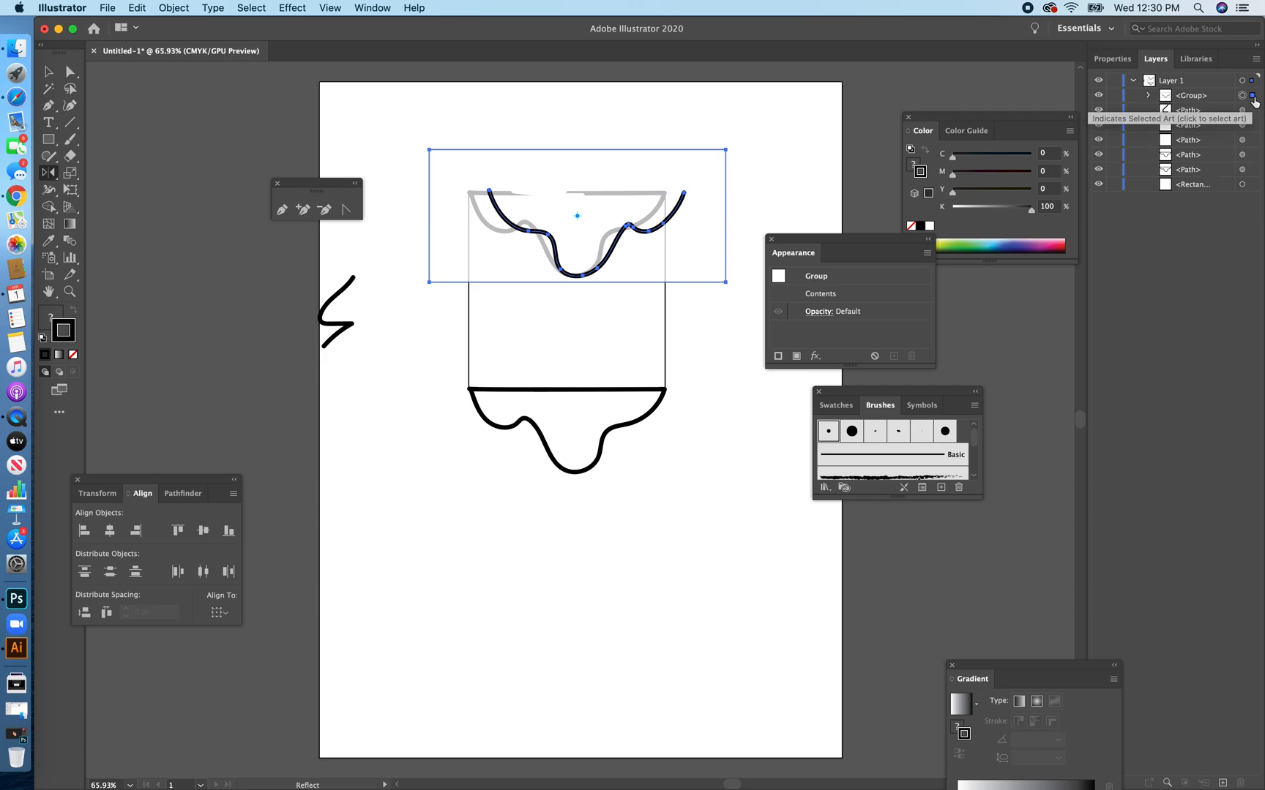
key(super+shift+a)
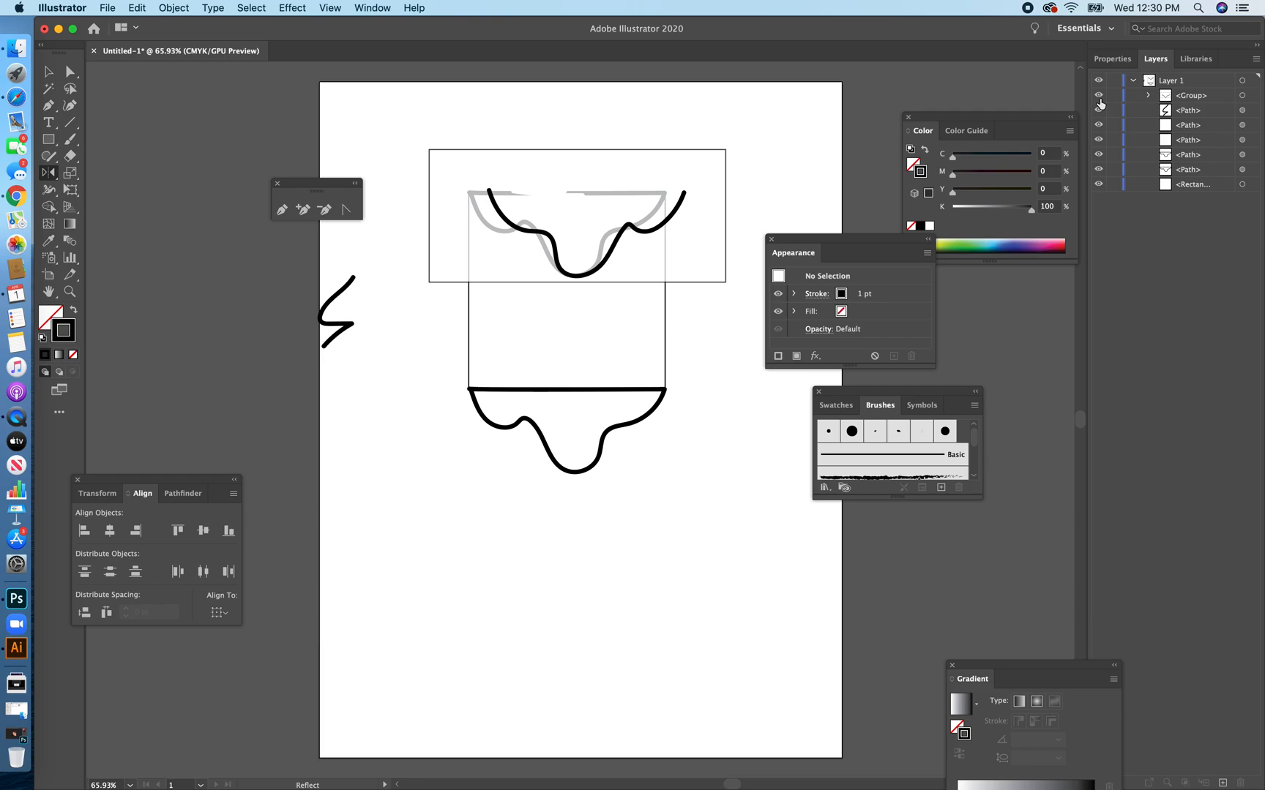
Set the opacity of the rectangle inside the group to 100%.
click(1149, 96)
click(1242, 125)
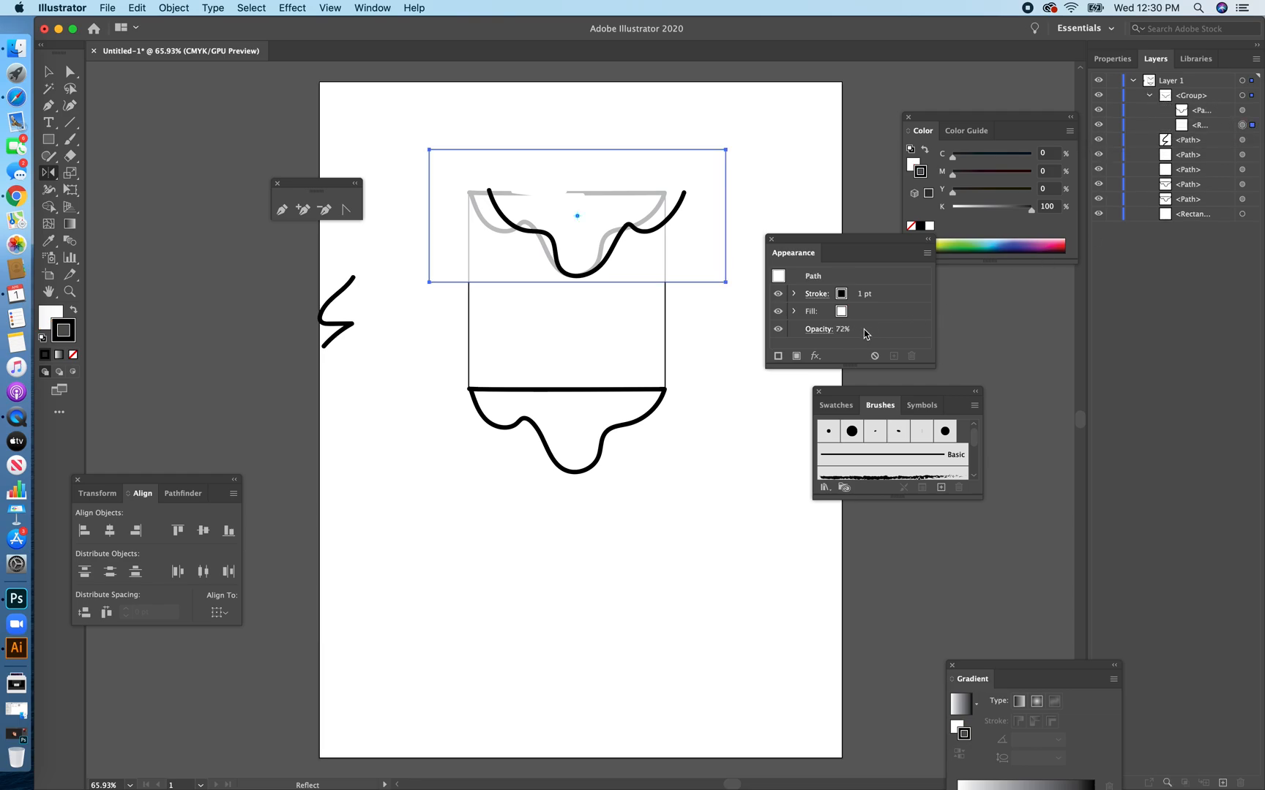
click(817, 333)
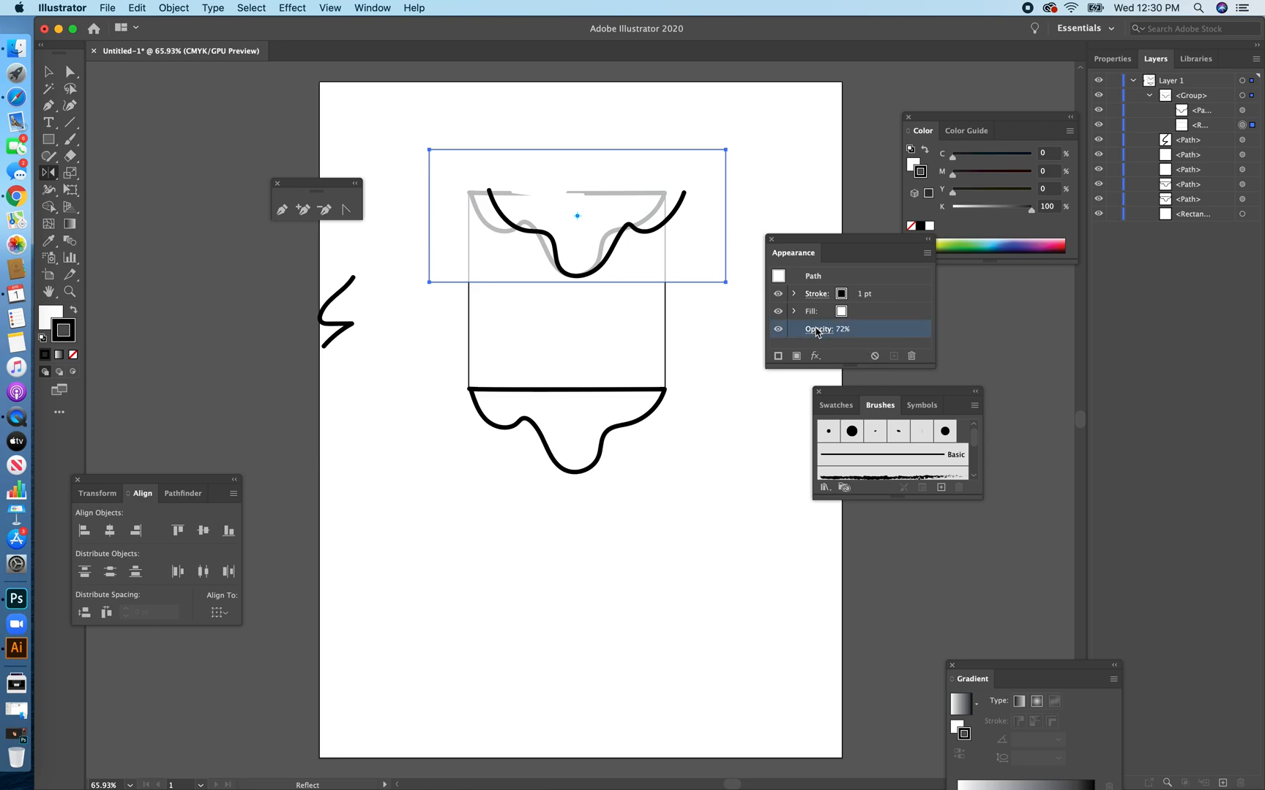
click(817, 330)
click(819, 356)
drag(801, 374, 819, 377)
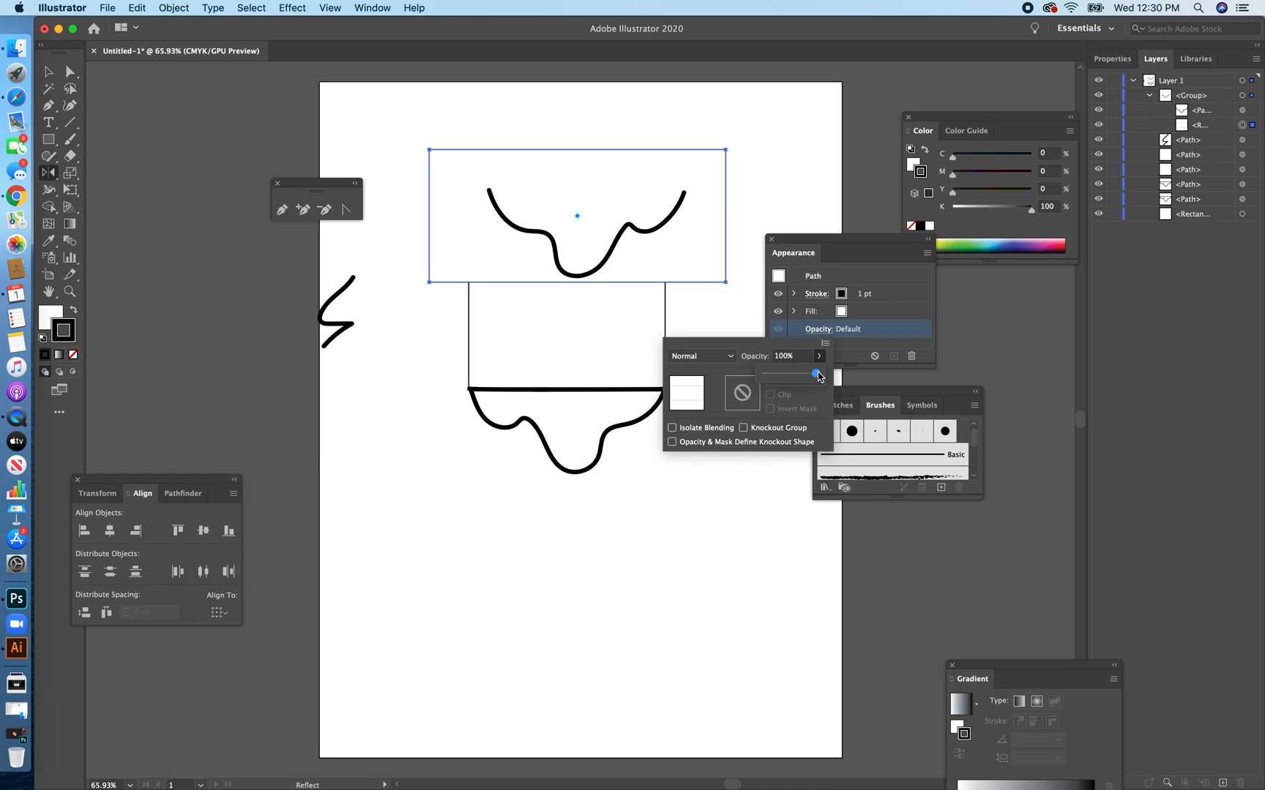
Move the rectangle above the traced wave in the group's stacking order.
click(1211, 121)
click(1197, 130)
mouse_move(1197, 132)
mouse_down()
mouse_move(1216, 117)
mouse_move(1212, 134)
mouse_up()
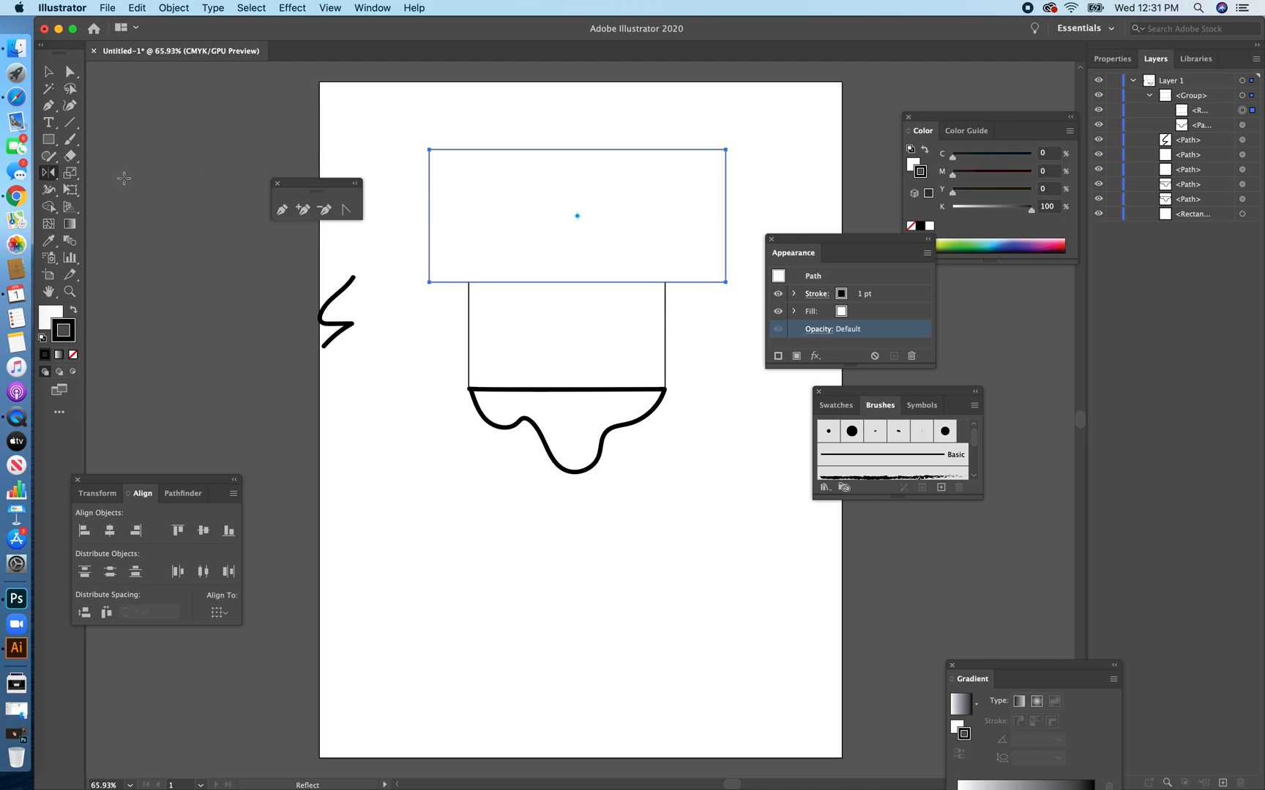
Scribble an arch of dense 5 pt. Round Paintbrush strokes across the rectangle's top and down both sides.
click(69, 139)
mouse_move(505, 179)
mouse_down()
mouse_move(471, 181)
mouse_move(486, 196)
mouse_move(468, 213)
mouse_move(478, 234)
mouse_move(462, 258)
mouse_move(496, 237)
mouse_move(493, 207)
mouse_move(486, 248)
mouse_move(481, 177)
mouse_move(502, 165)
mouse_move(480, 161)
mouse_move(519, 170)
mouse_move(620, 155)
mouse_move(635, 172)
mouse_move(580, 174)
mouse_move(628, 161)
mouse_move(572, 167)
mouse_move(665, 186)
mouse_move(676, 212)
mouse_move(638, 189)
mouse_move(659, 221)
mouse_move(706, 223)
mouse_move(650, 233)
mouse_move(657, 256)
mouse_move(630, 260)
mouse_move(662, 271)
mouse_up()
mouse_move(548, 168)
mouse_down()
mouse_move(489, 170)
mouse_move(509, 231)
mouse_move(463, 252)
mouse_move(486, 275)
mouse_move(476, 240)
mouse_move(520, 196)
mouse_move(505, 175)
mouse_move(545, 175)
mouse_move(509, 186)
mouse_move(625, 186)
mouse_move(612, 195)
mouse_move(666, 270)
mouse_up()
click(48, 71)
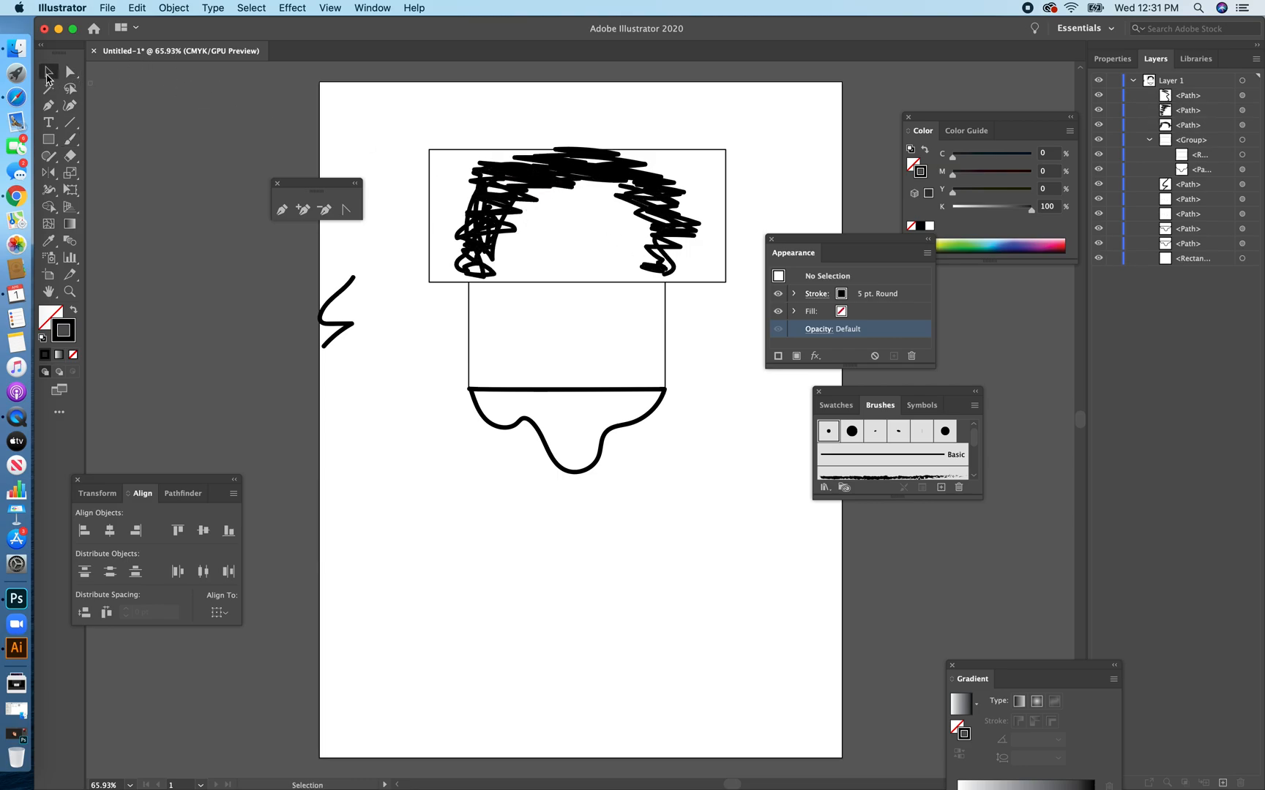
Hide the three scribbled paths over the rectangle.
click(510, 168)
shift+click(613, 178)
shift+click(712, 176)
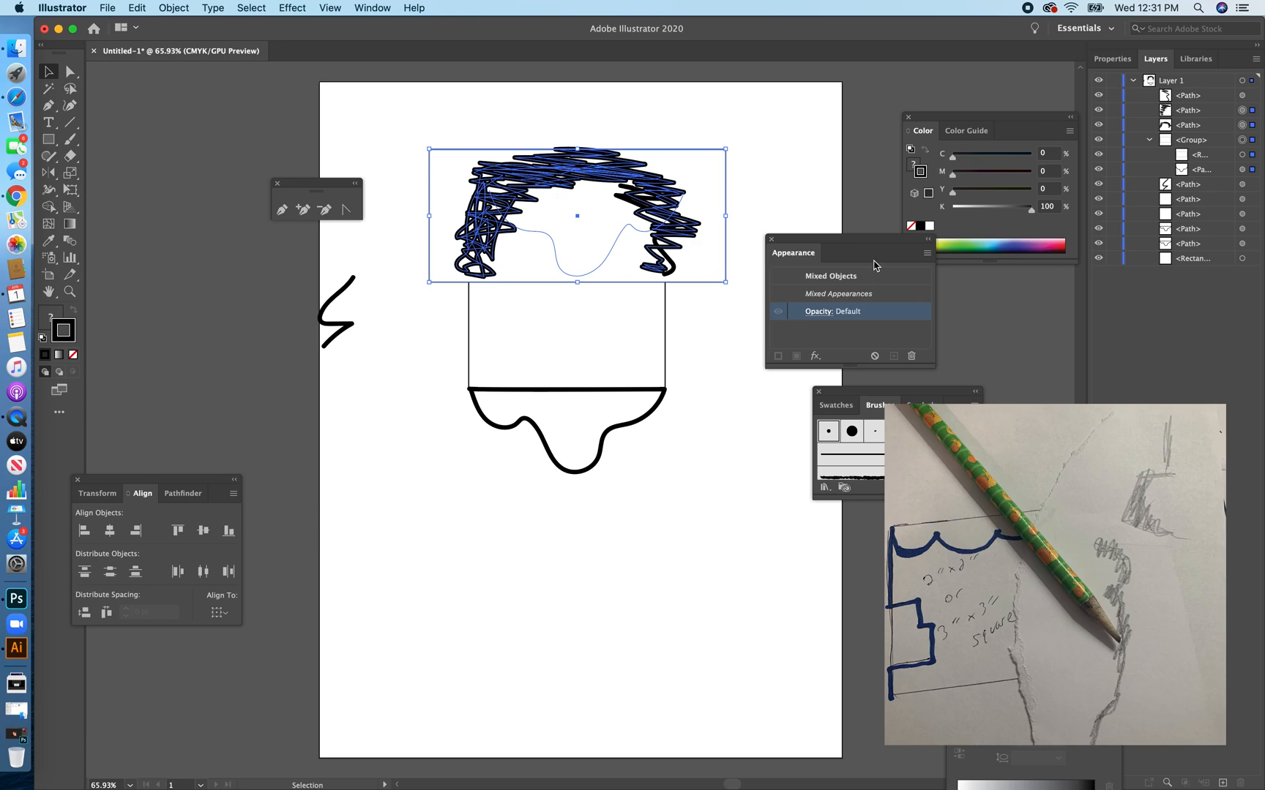
shift+click(621, 189)
shift+click(1253, 139)
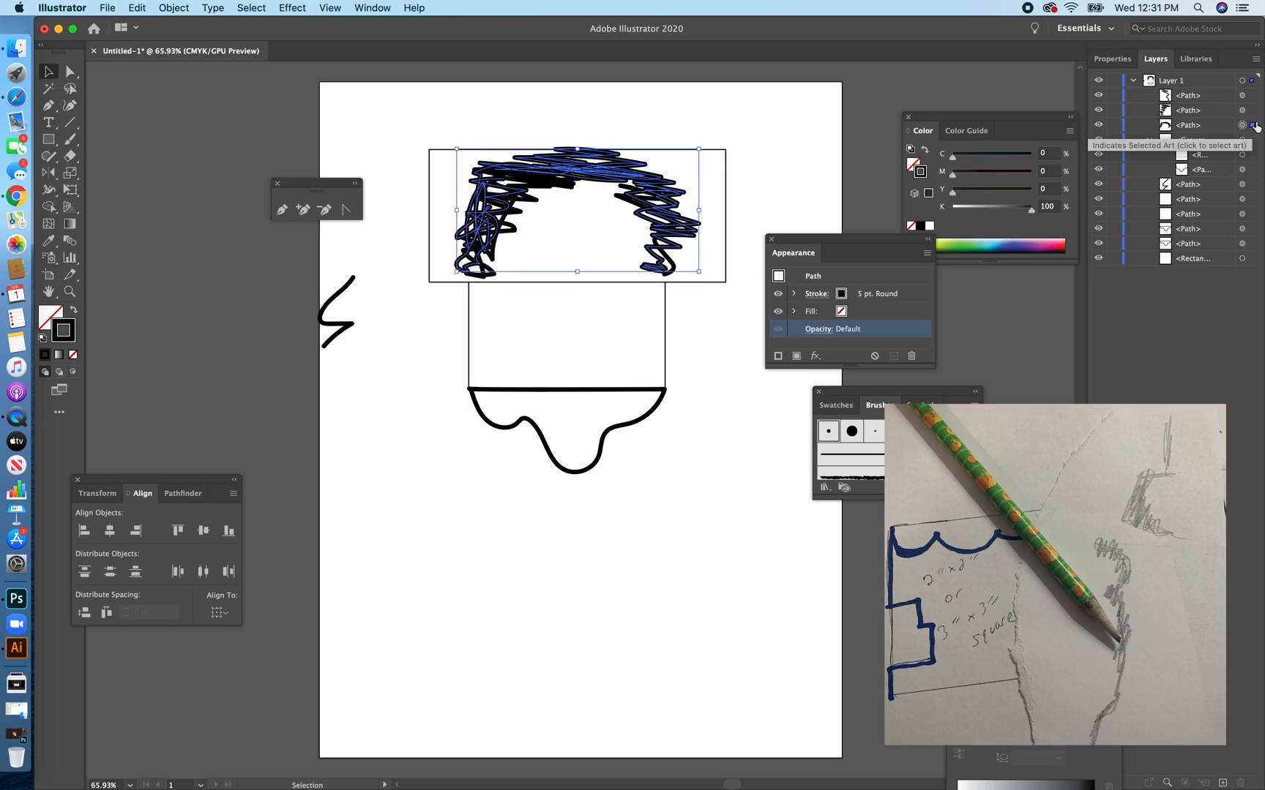
click(1100, 127)
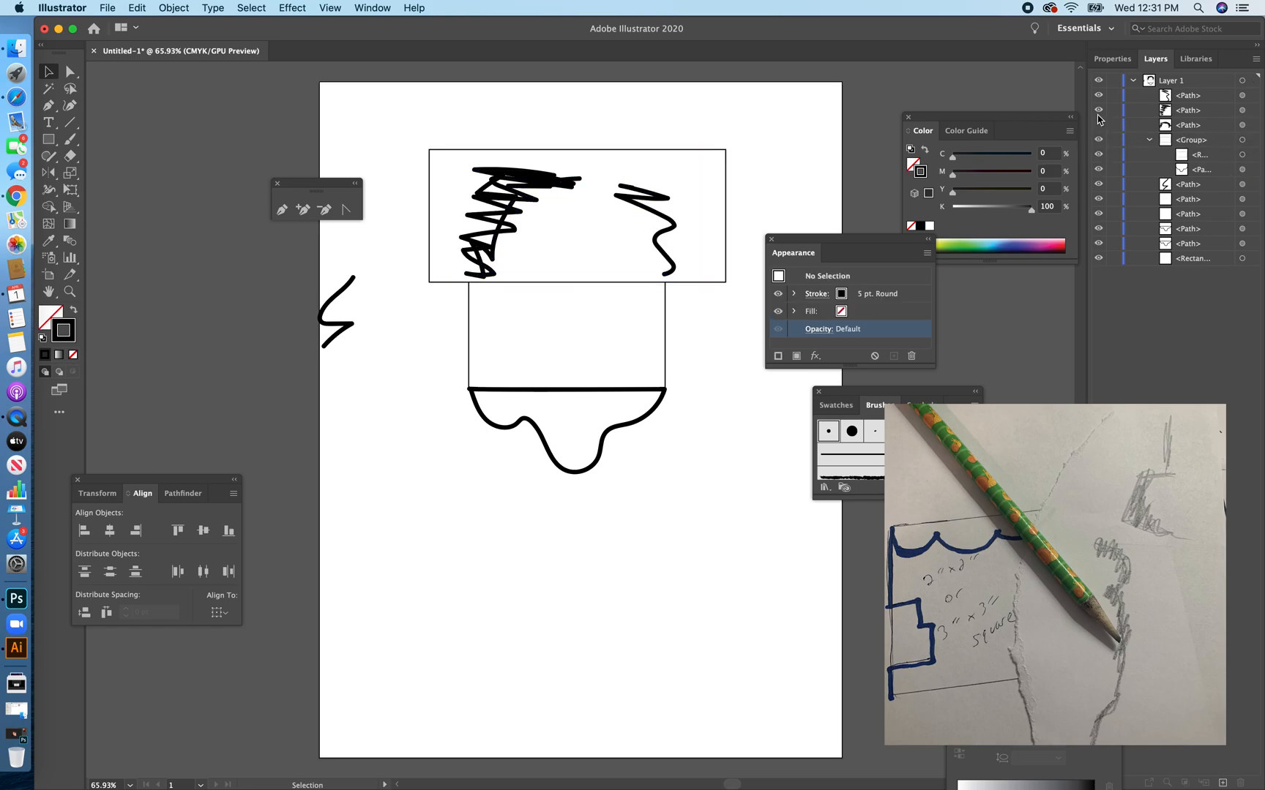
click(1099, 112)
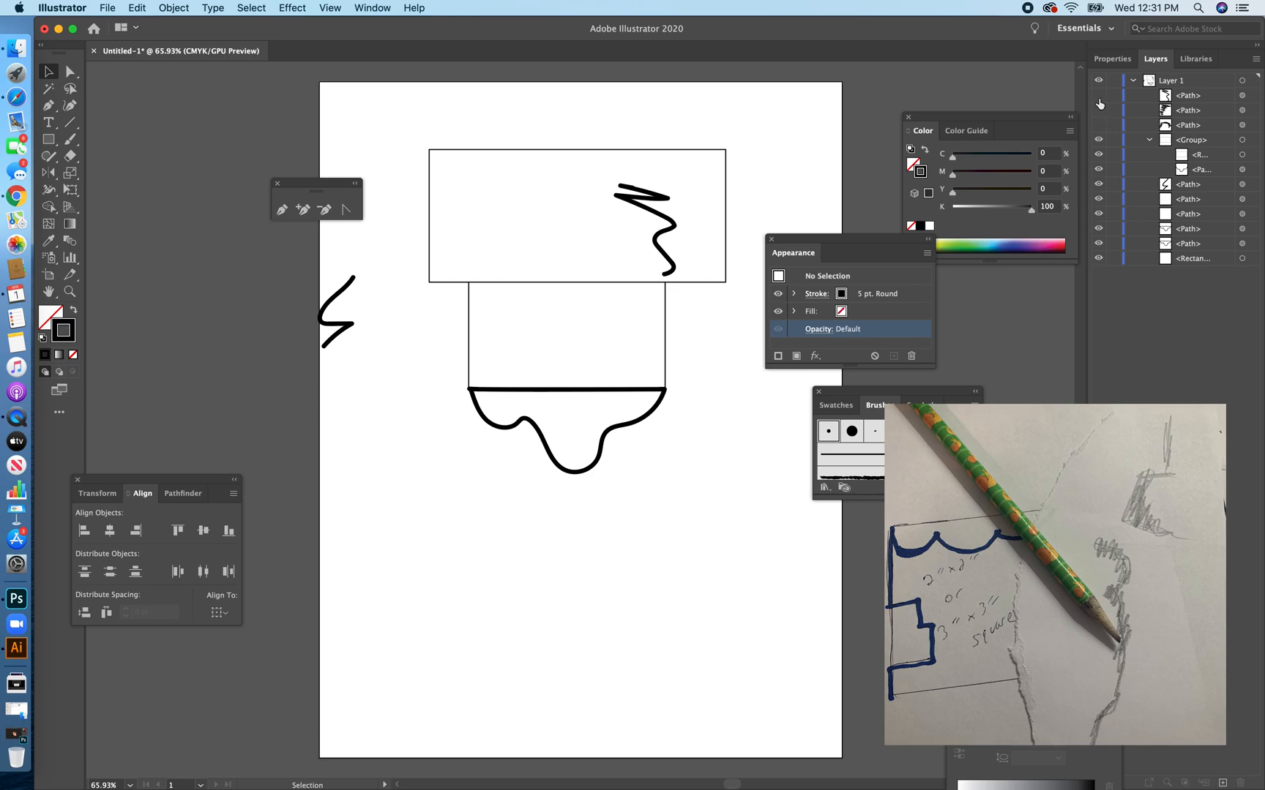
click(1098, 98)
Bring the traced wave in front of the rectangle in the group, and move the group down over the square's lower part.
click(1228, 171)
drag(1226, 171, 1225, 153)
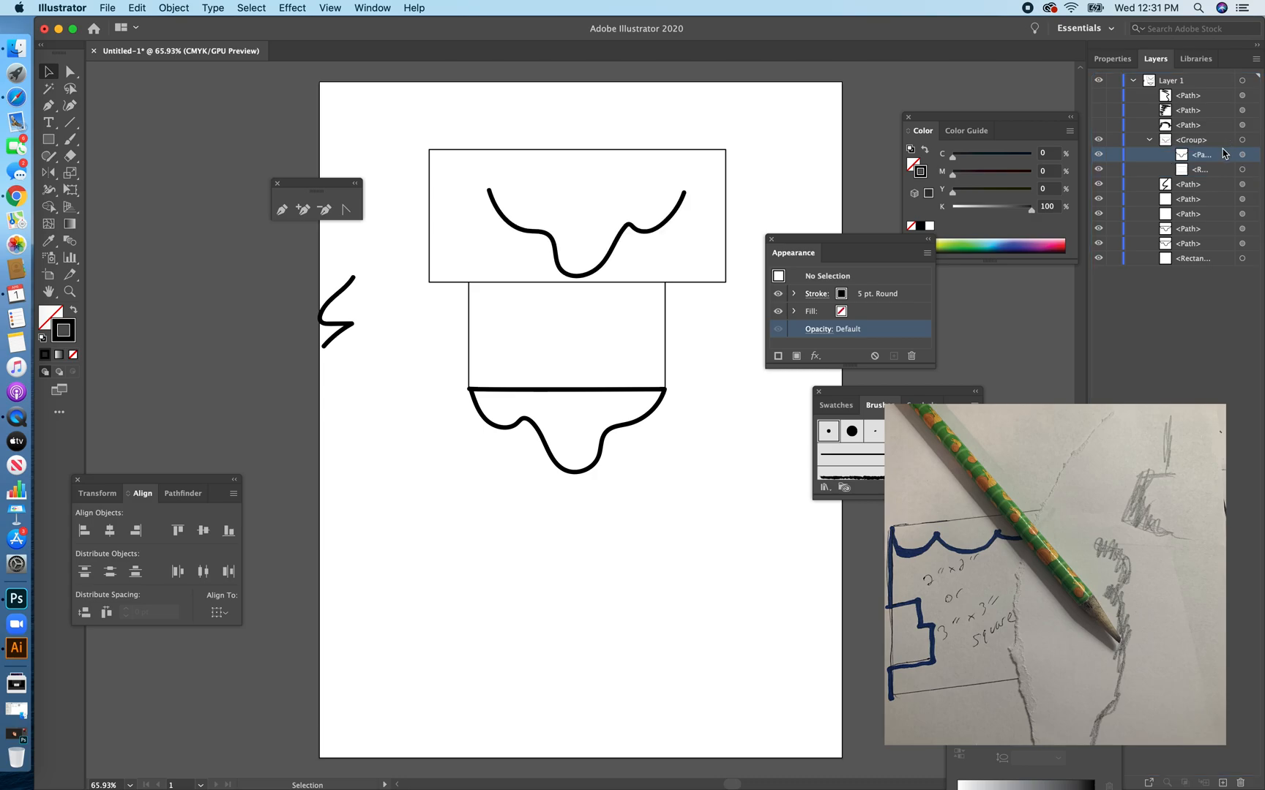
click(589, 159)
drag(603, 170, 598, 296)
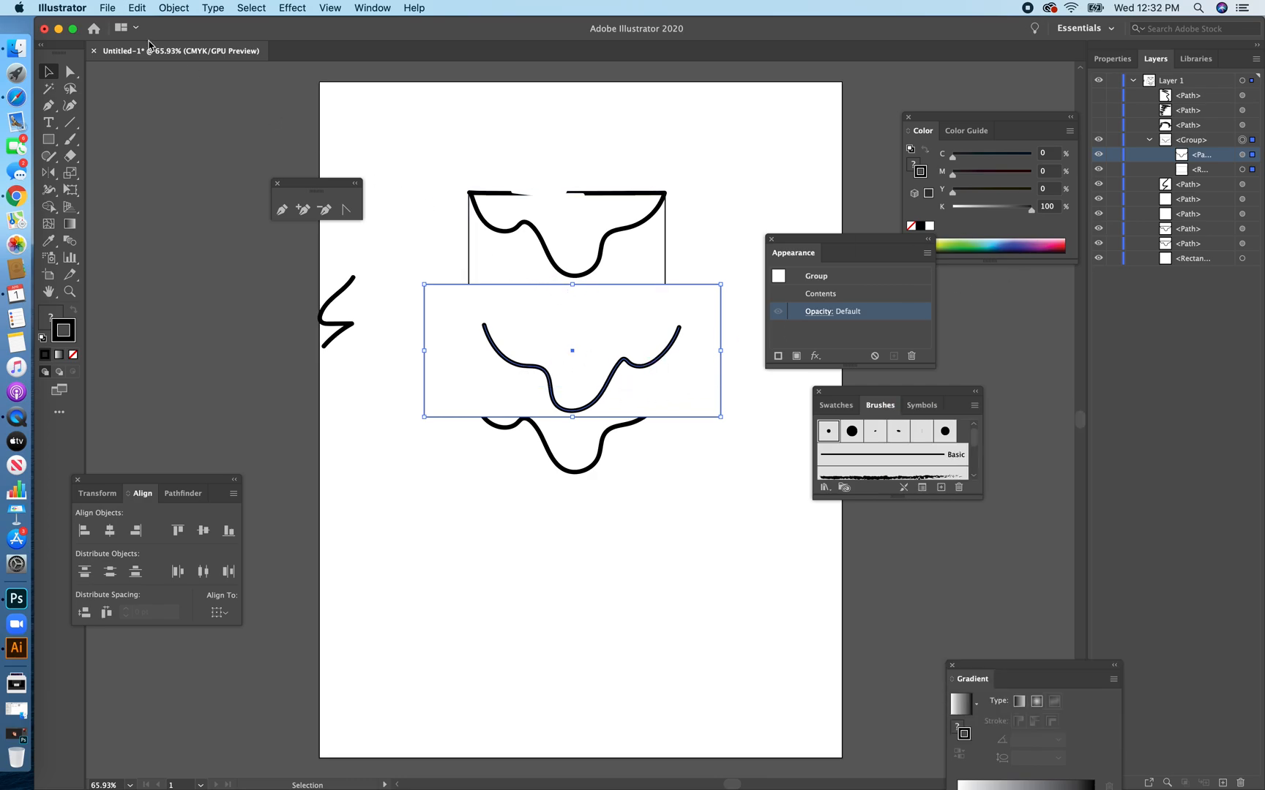
Reflect the group across the vertical axis and move it down so its wave nearly overlaps the bottom wavy shape.
click(48, 172)
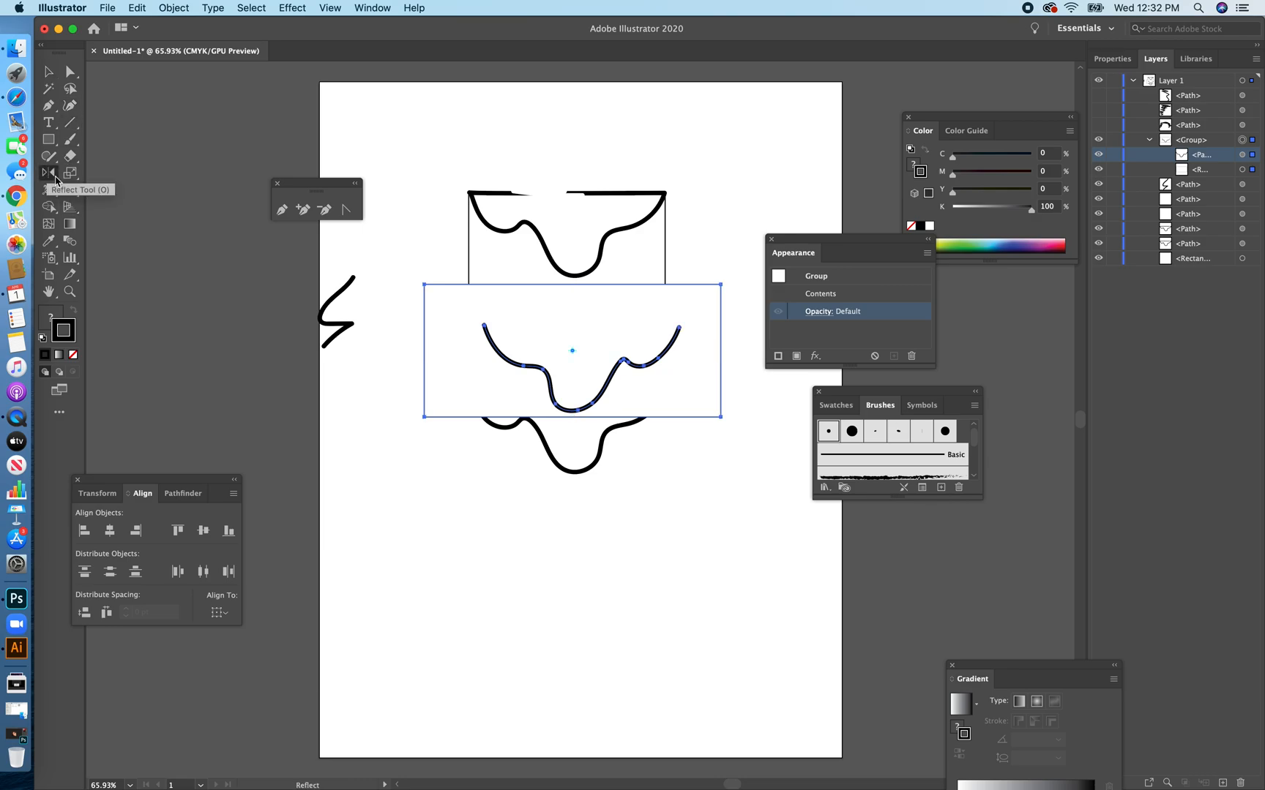
double_click(53, 178)
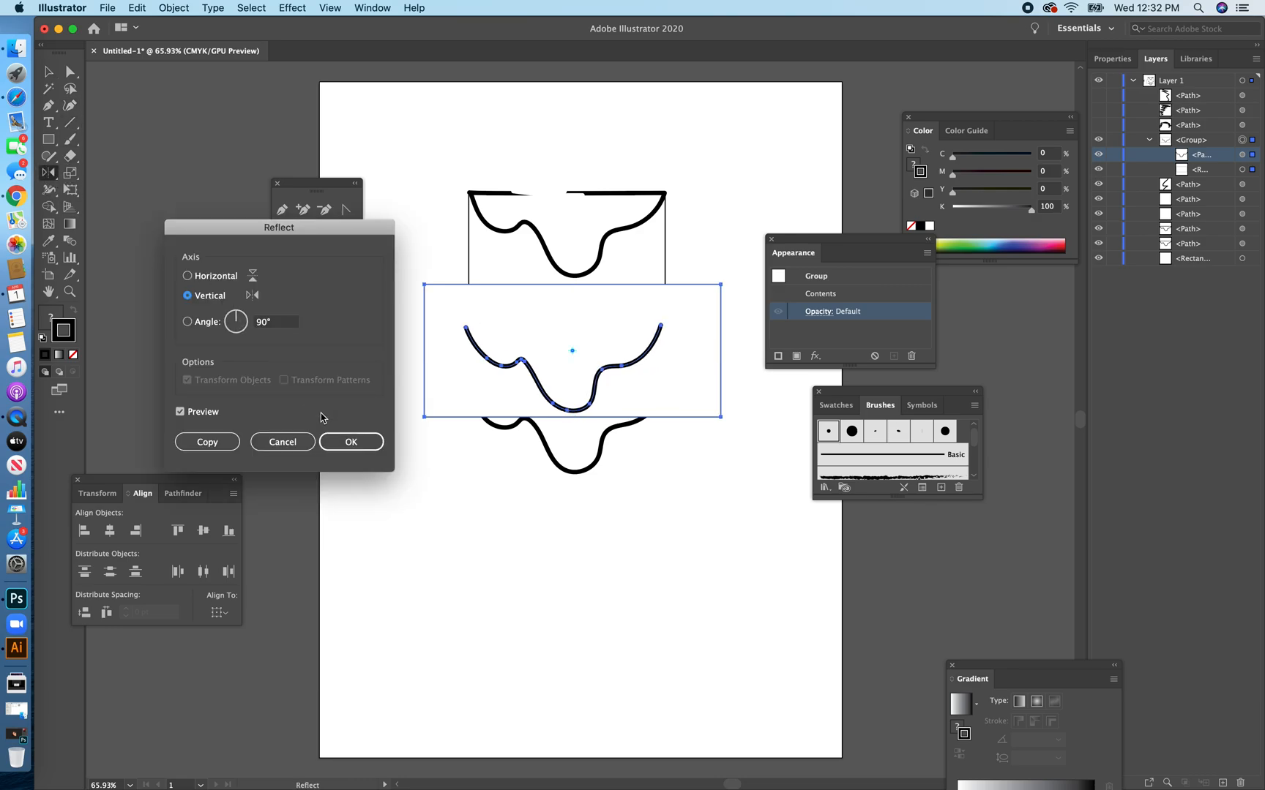
click(342, 442)
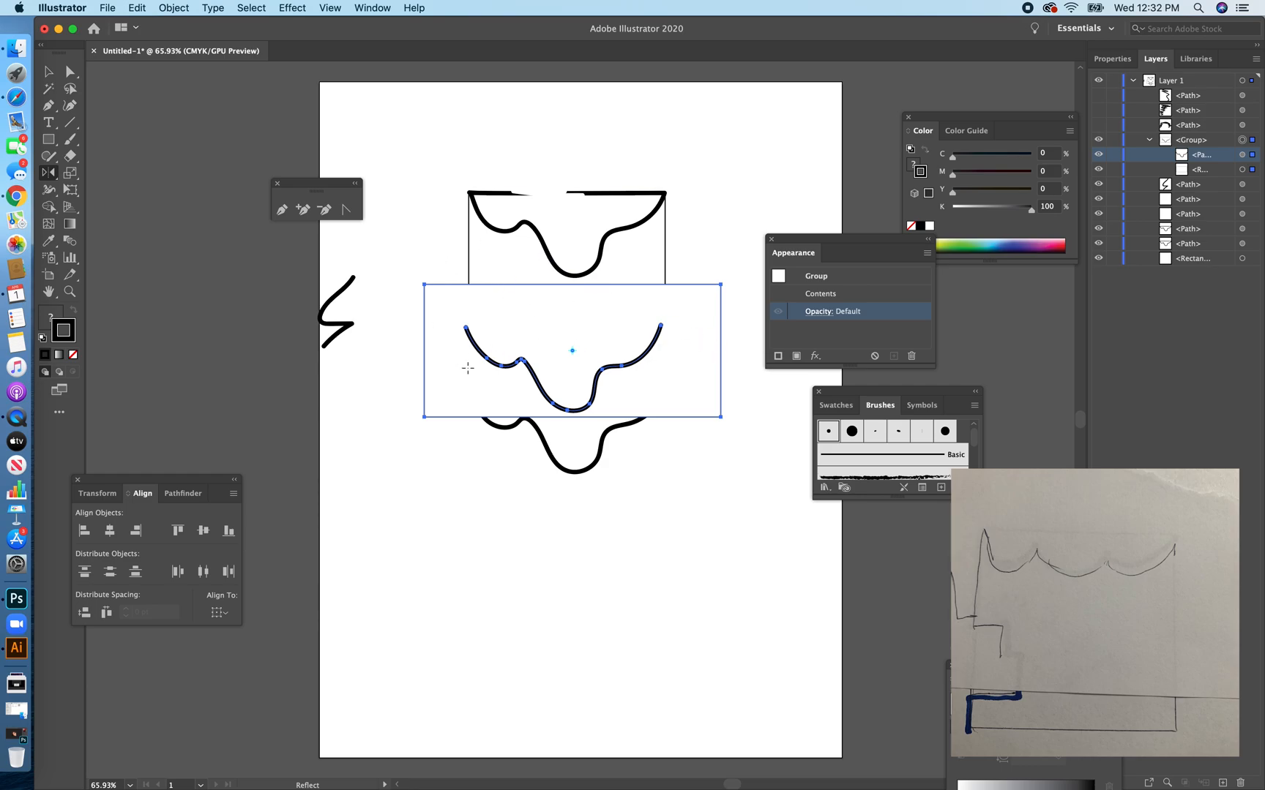
click(49, 71)
drag(541, 312, 550, 369)
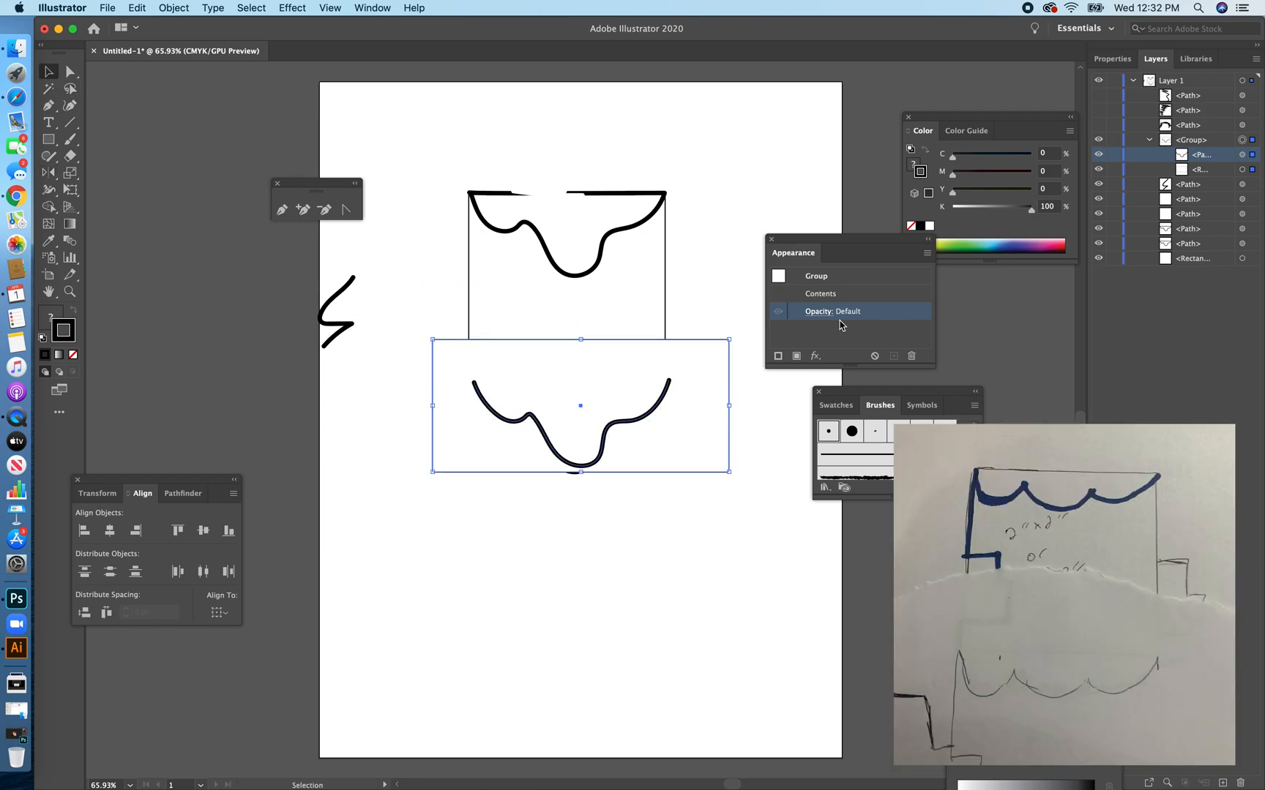
Lower the opacity of the rectangle inside the wave group to 55%.
click(1214, 172)
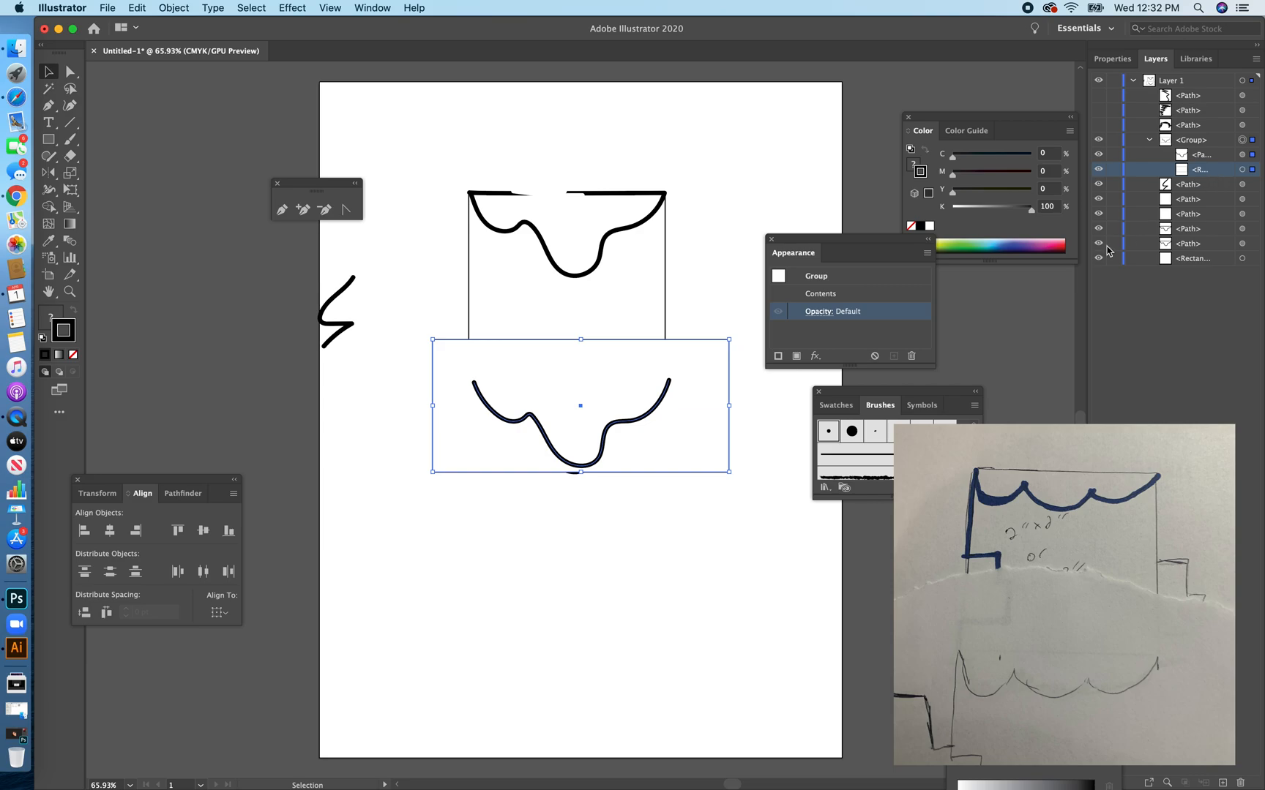
click(1252, 170)
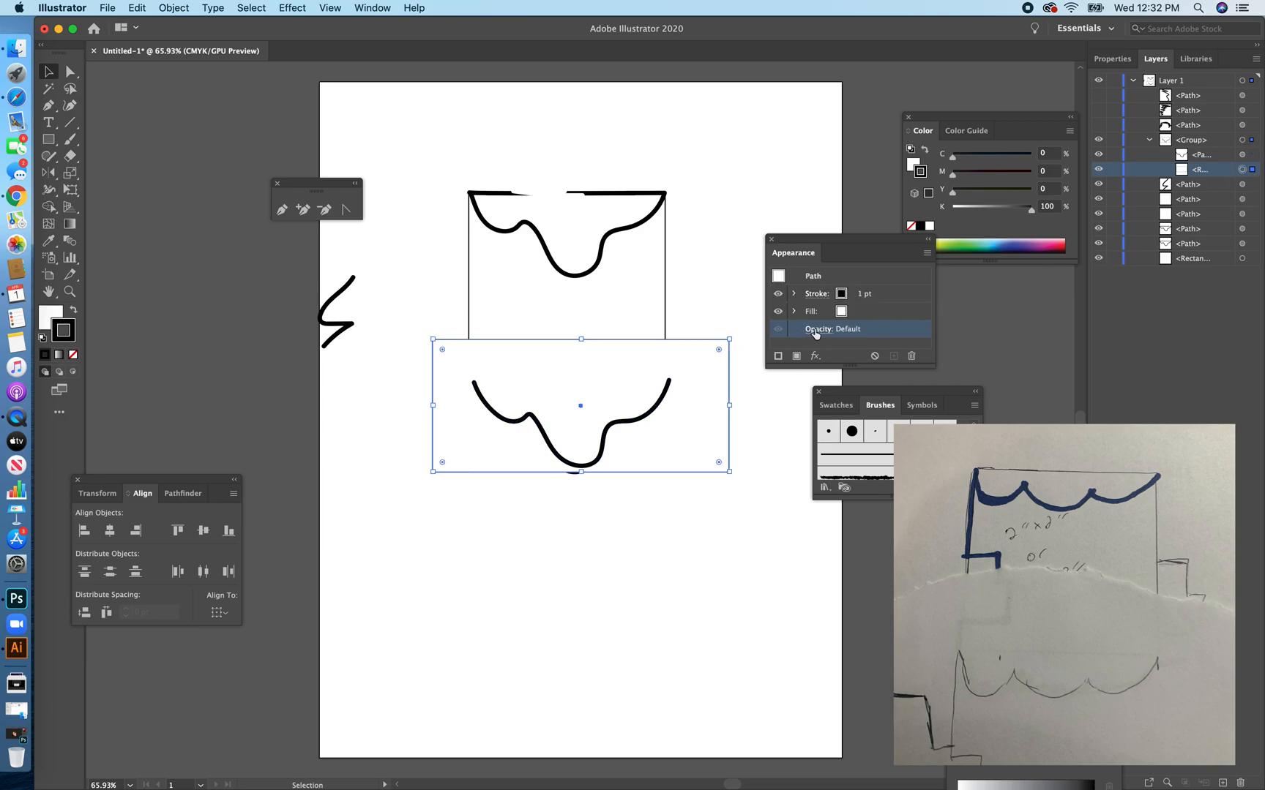
click(818, 331)
click(819, 356)
drag(819, 374, 795, 378)
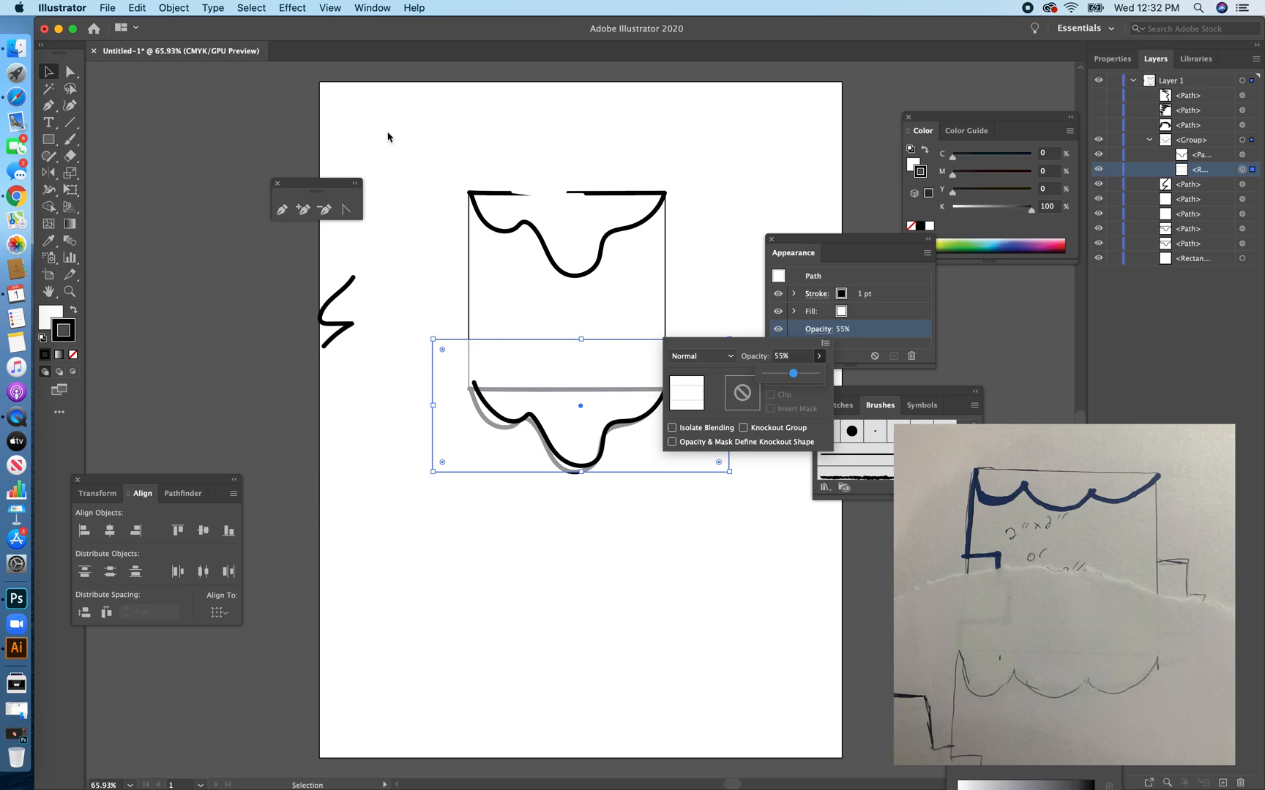
click(55, 73)
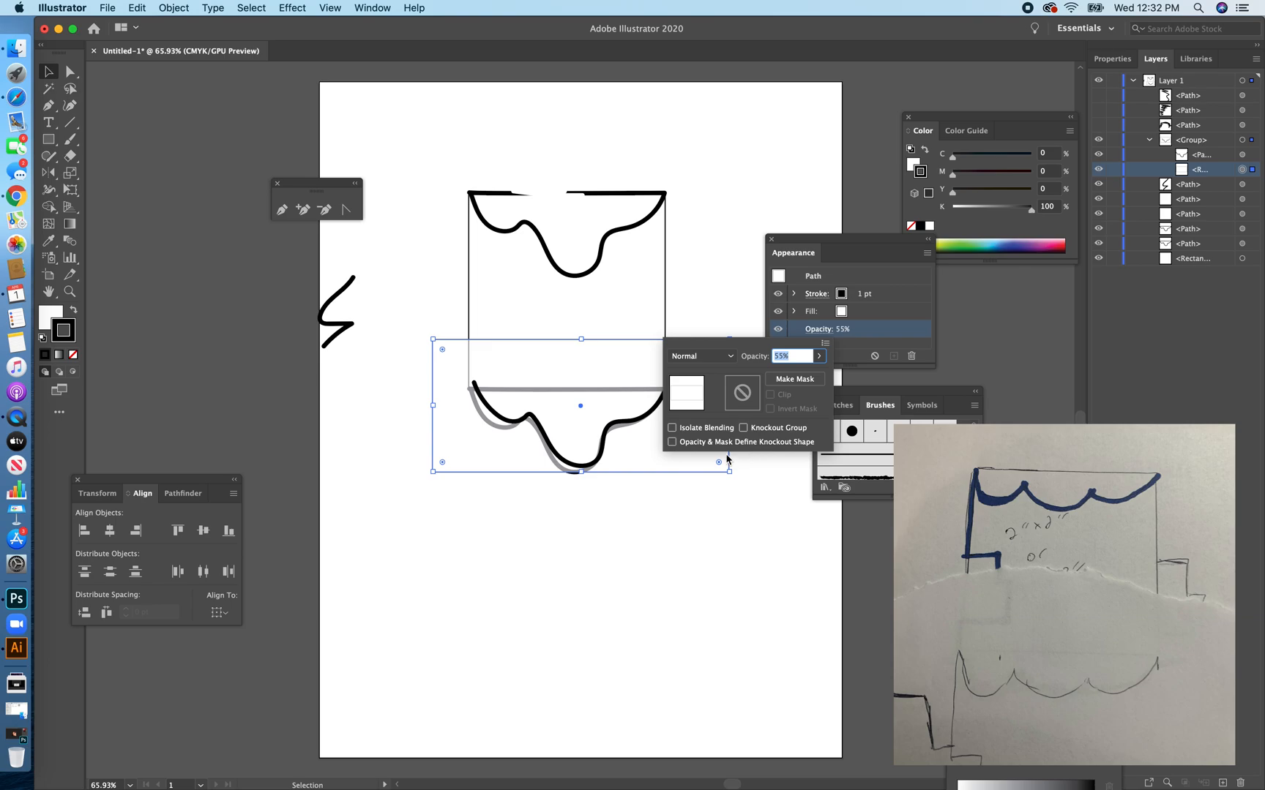
Move the group so its traced wave lies over the bottom wavy shape, and hide the group.
click(524, 423)
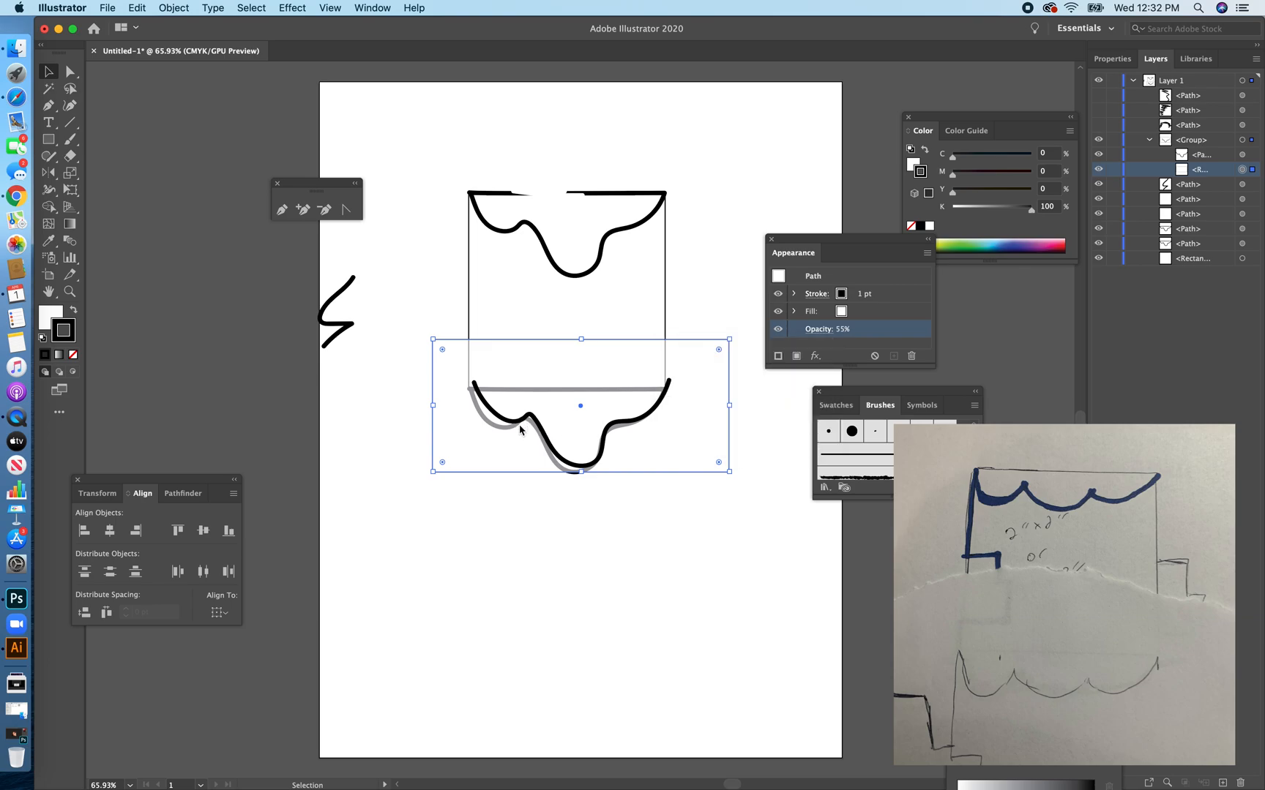
drag(542, 431, 536, 437)
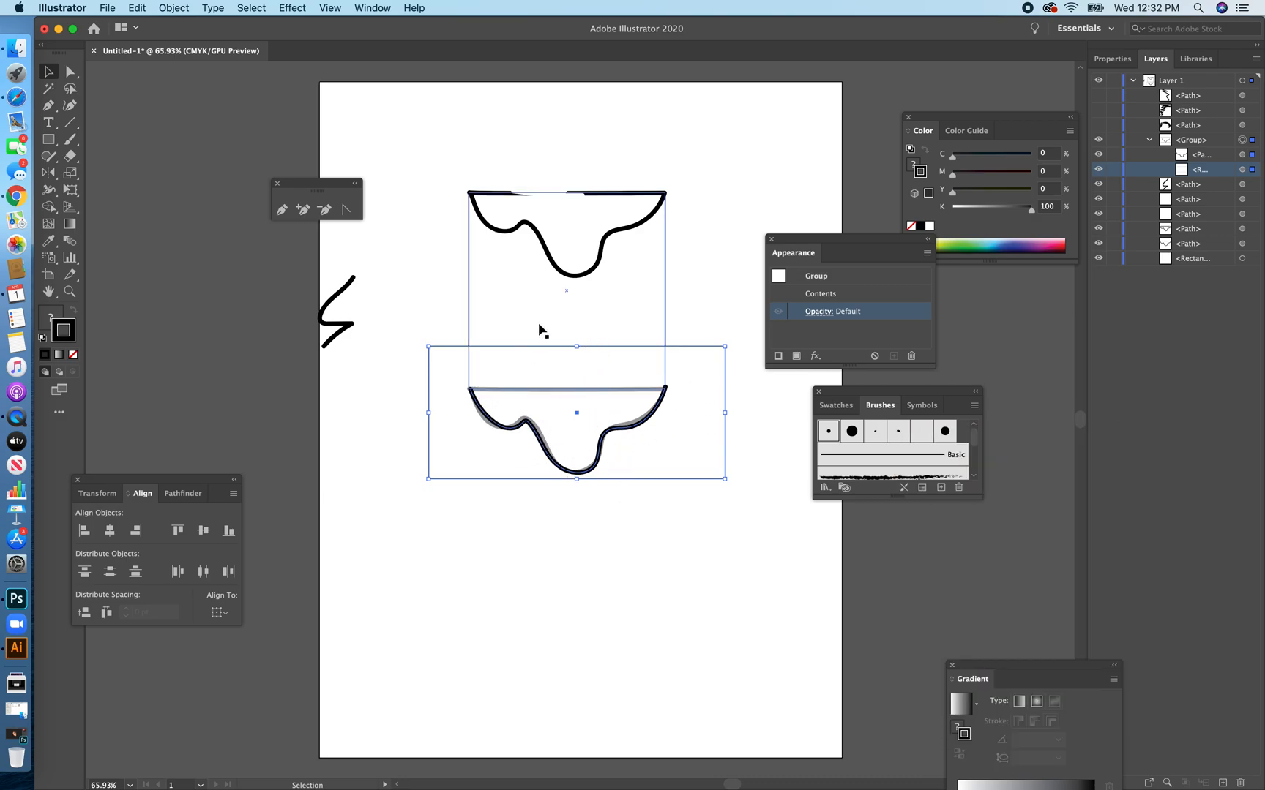
click(1097, 140)
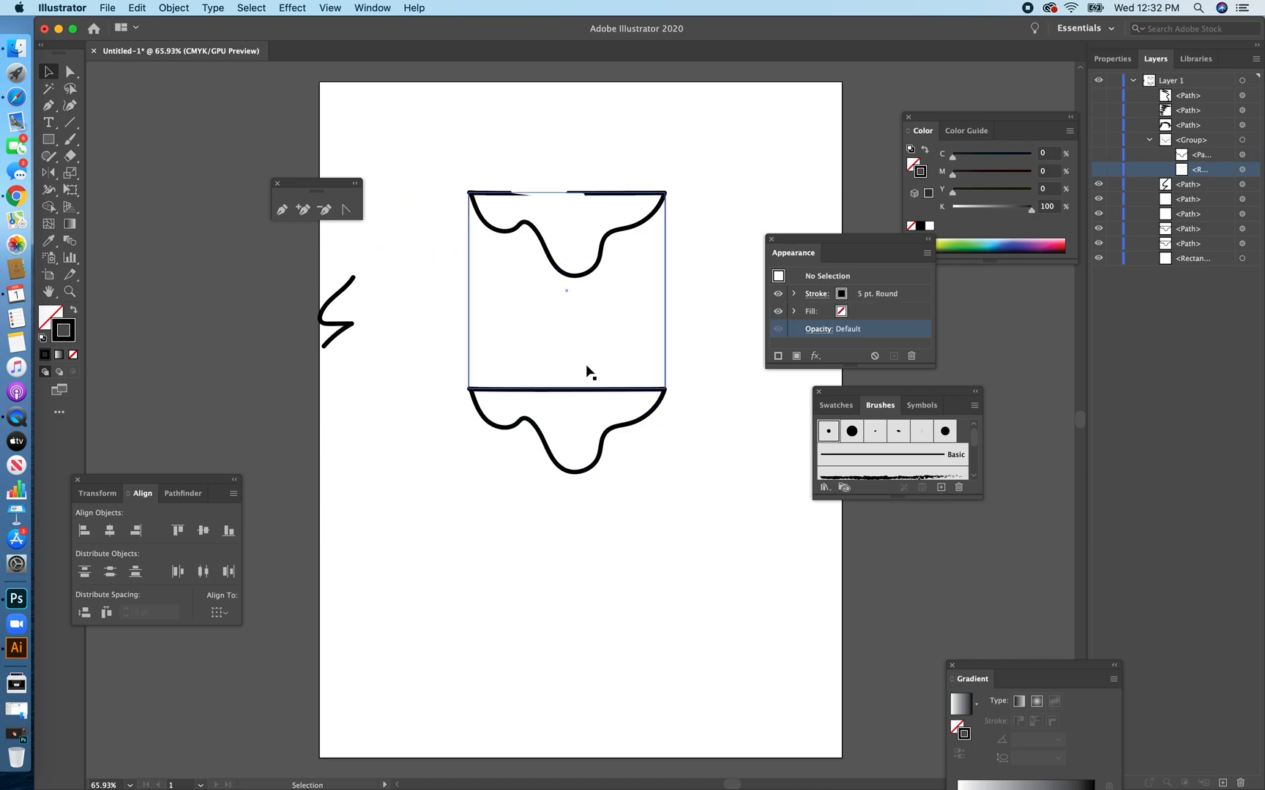
Delete the stray zigzag beside the square and paint a jagged 5 pt. Round brush stroke inside the square's left edge.
click(347, 291)
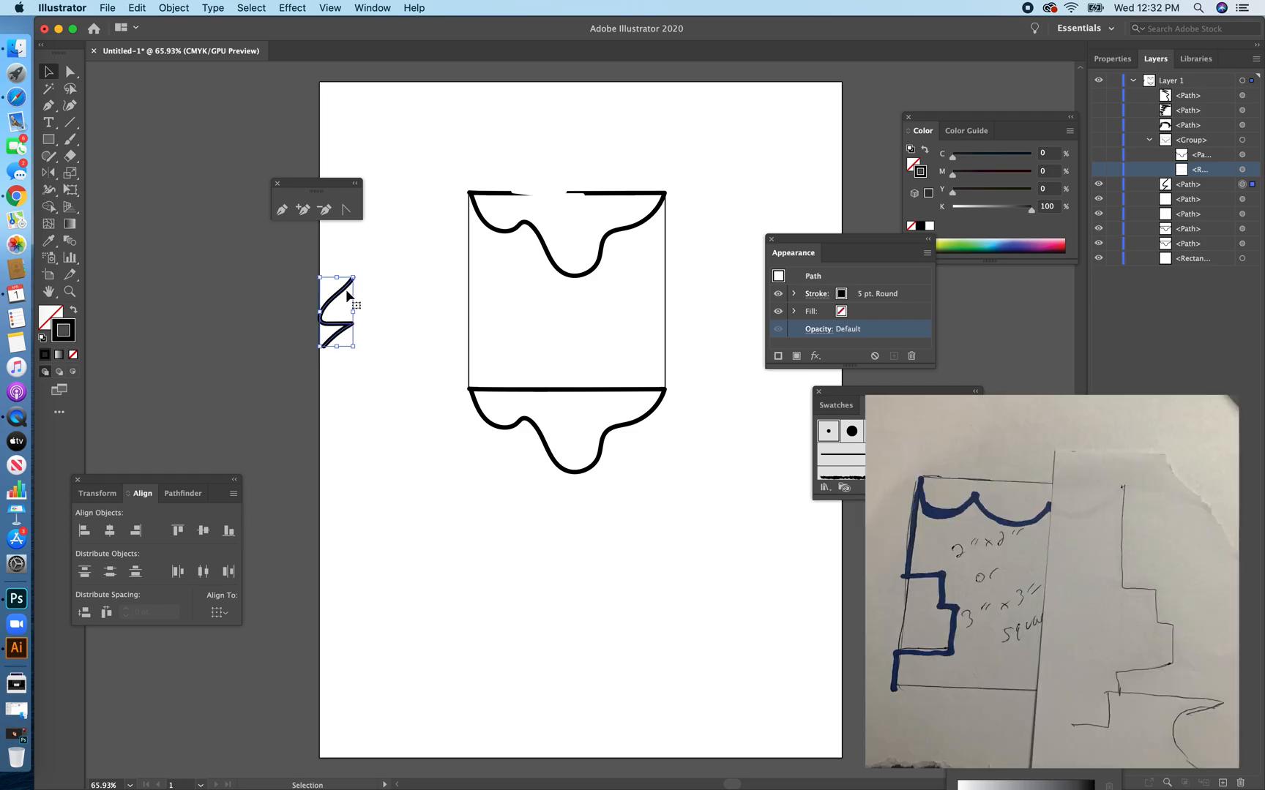
key(Delete)
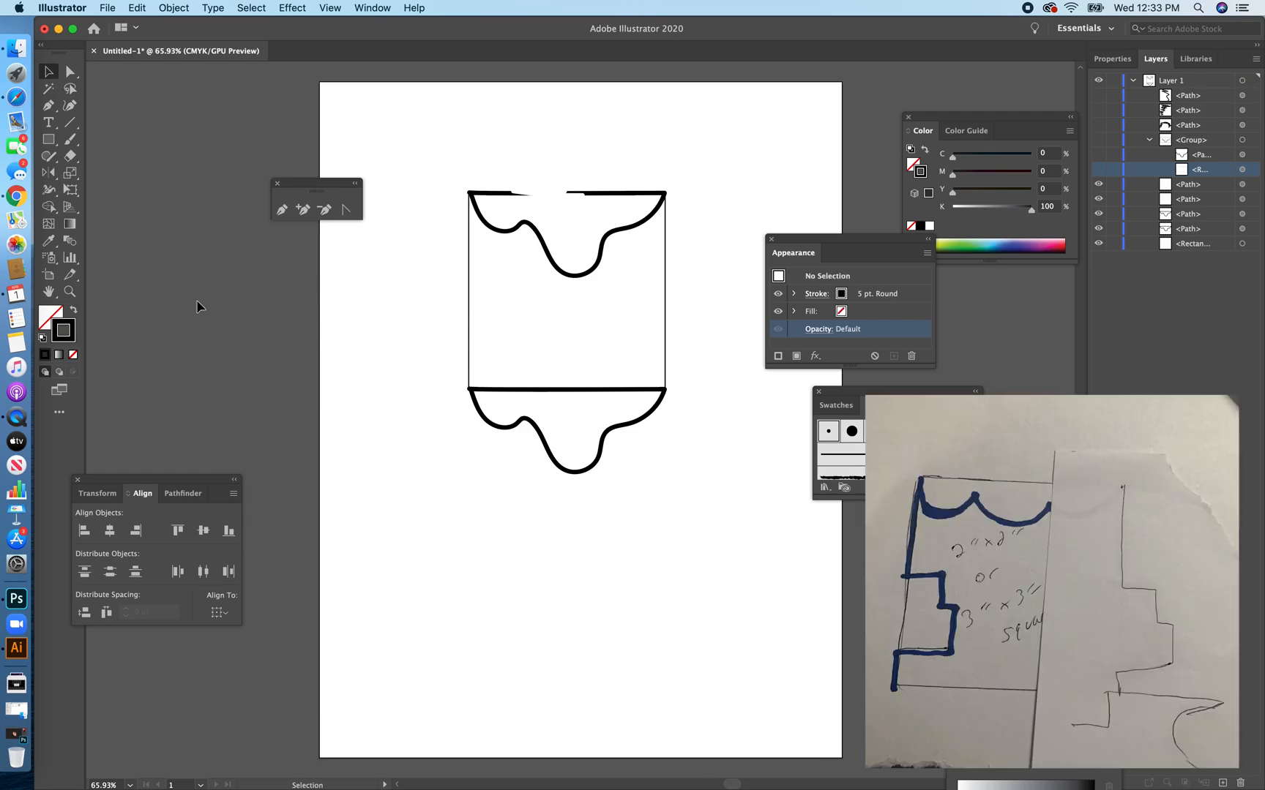
click(46, 141)
click(71, 140)
mouse_move(472, 249)
mouse_down()
mouse_move(526, 287)
mouse_move(472, 353)
mouse_up()
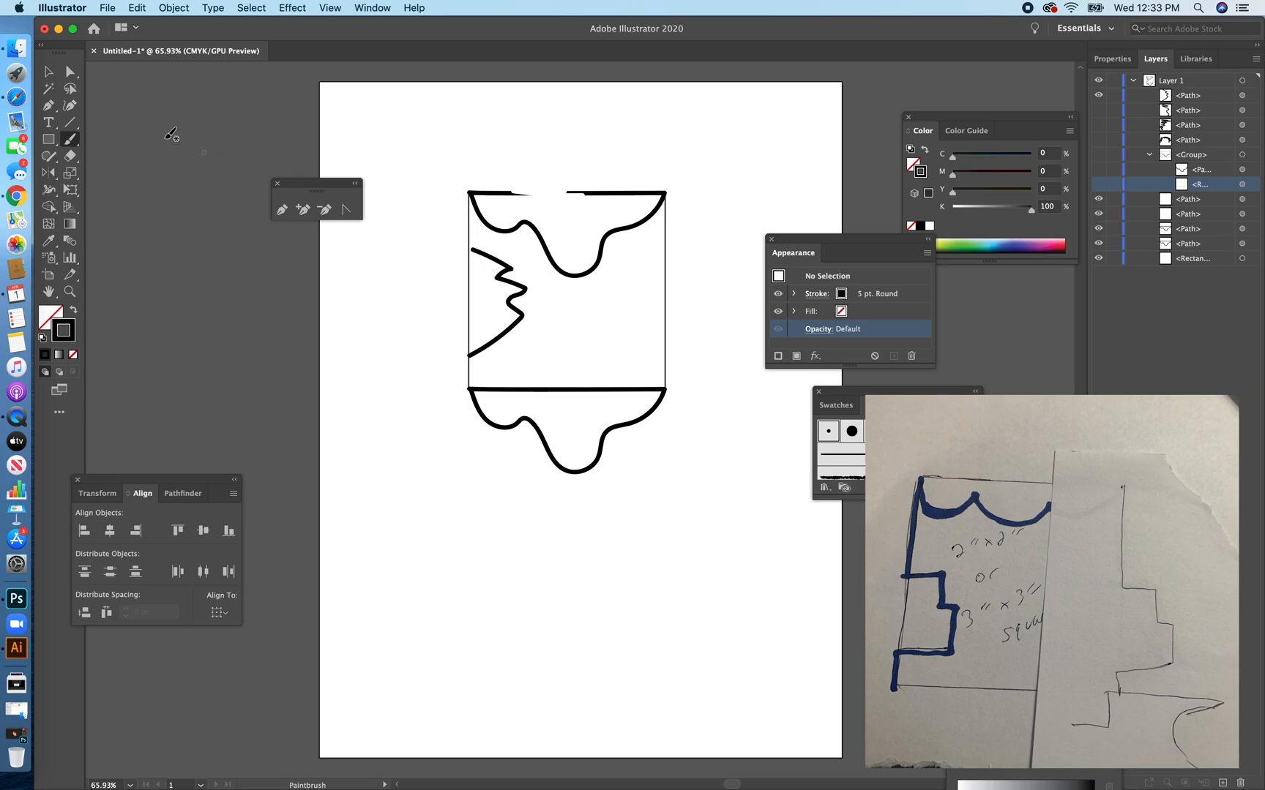
Close the jagged stroke with a straight Pen segment between its two ends along the square's left edge.
click(48, 105)
click(472, 251)
drag(469, 250, 468, 250)
click(469, 355)
Move the jagged shape's top anchor onto the square's left edge.
click(69, 71)
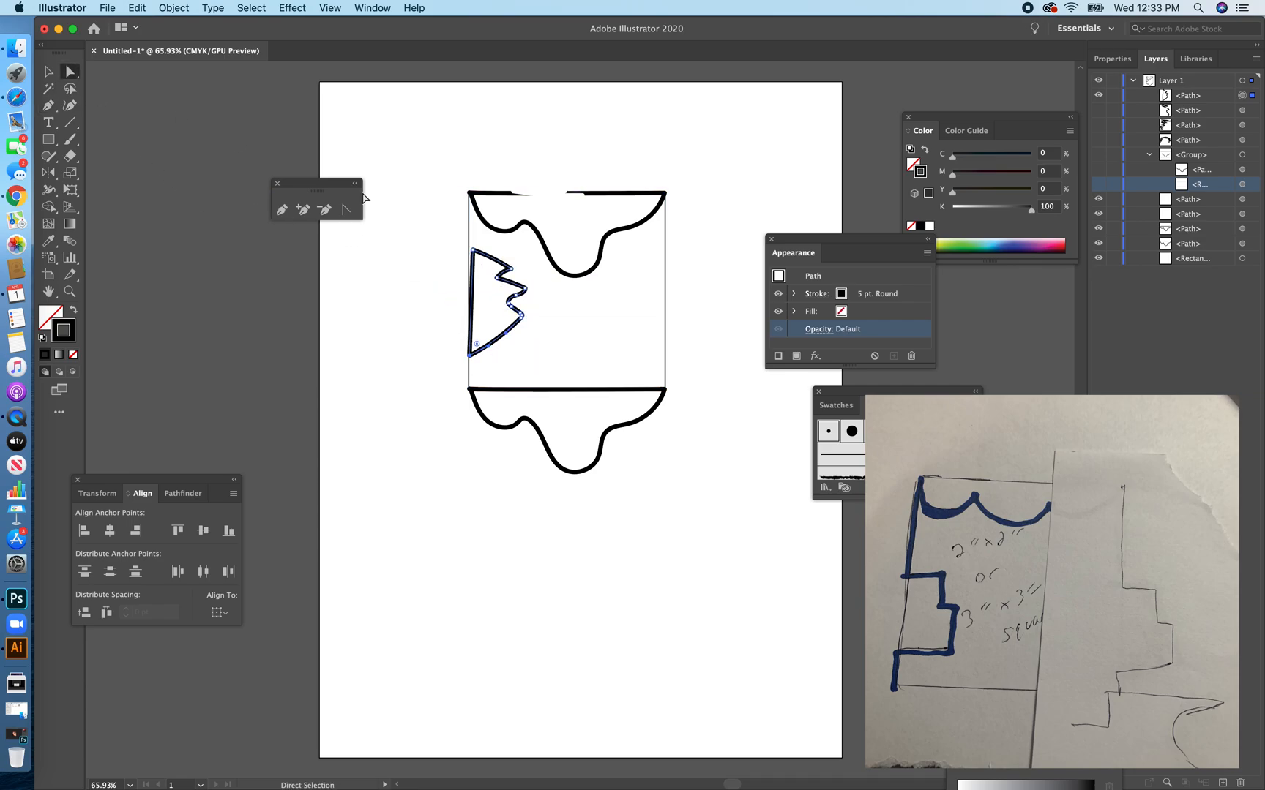
drag(478, 254, 471, 250)
click(469, 247)
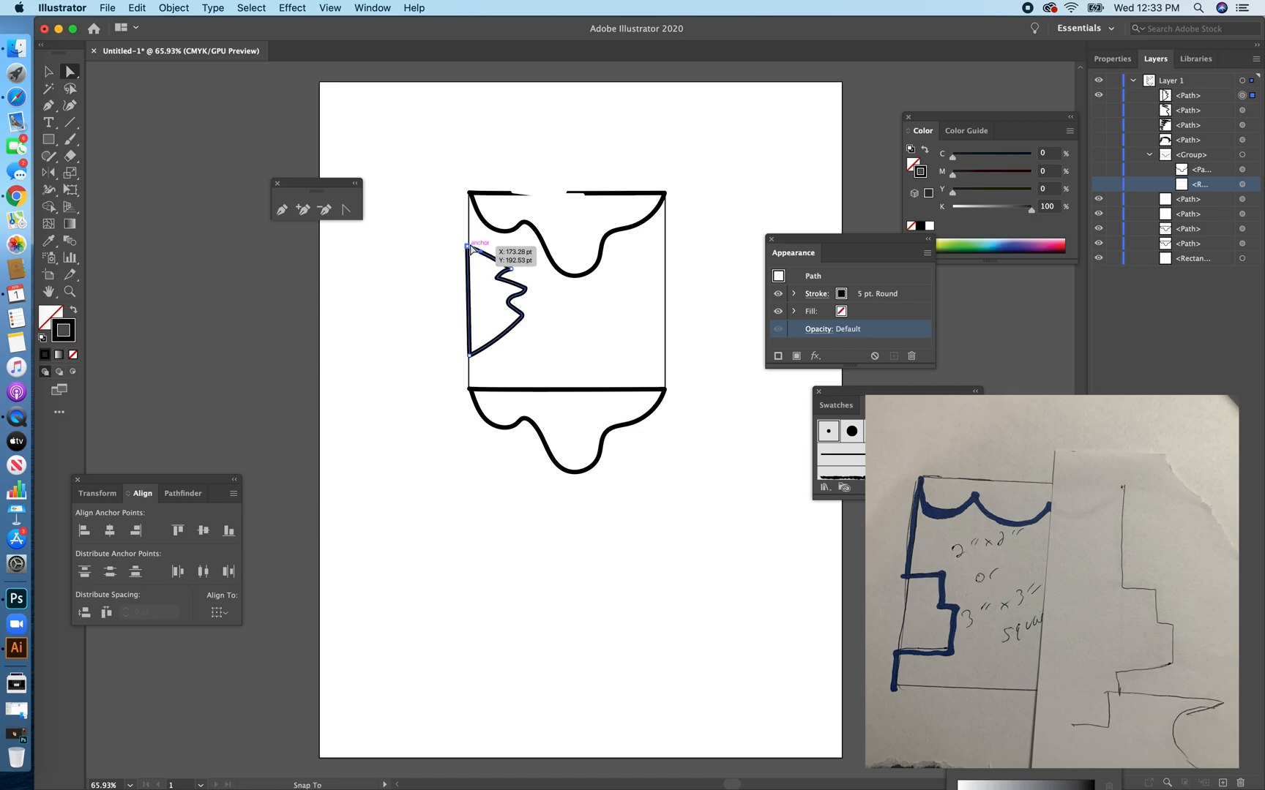
drag(467, 246, 468, 246)
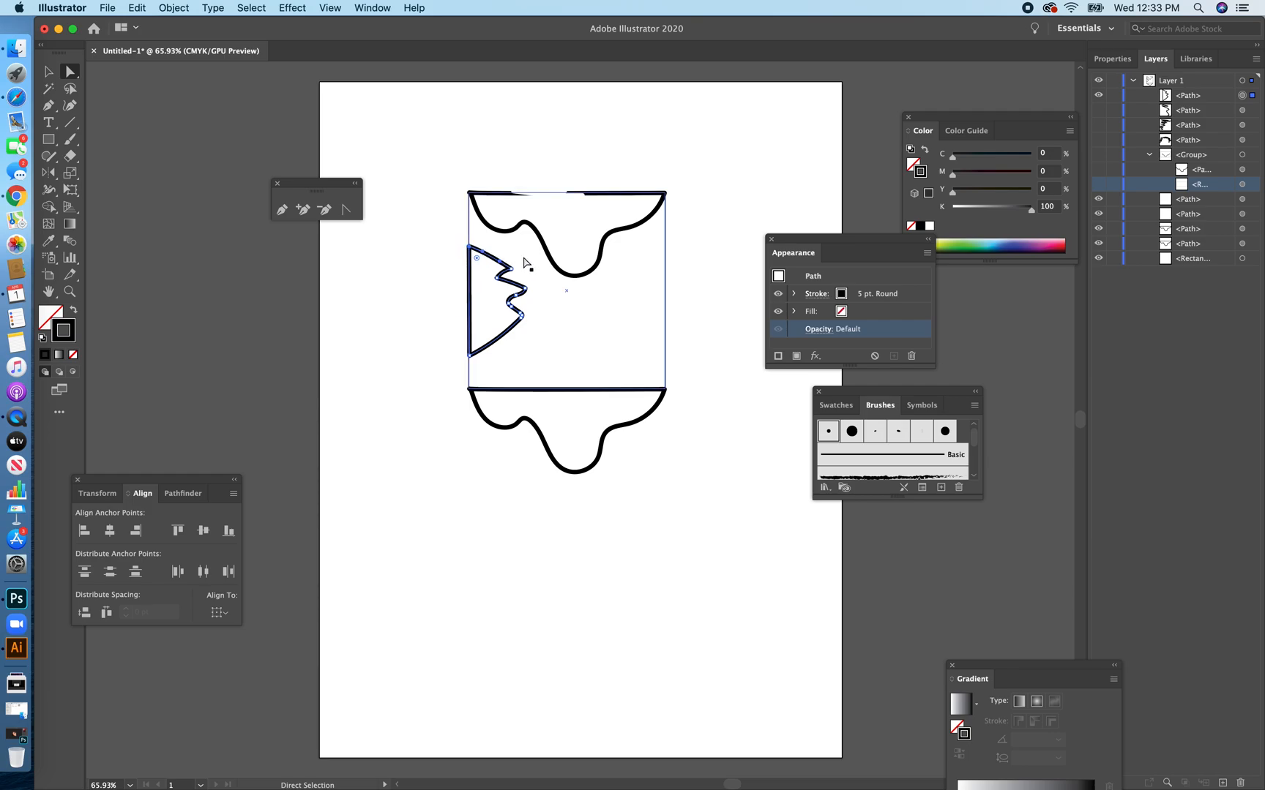
Duplicate the jagged shape straight across so the copy's flat side sits on the square's right edge.
key(v)
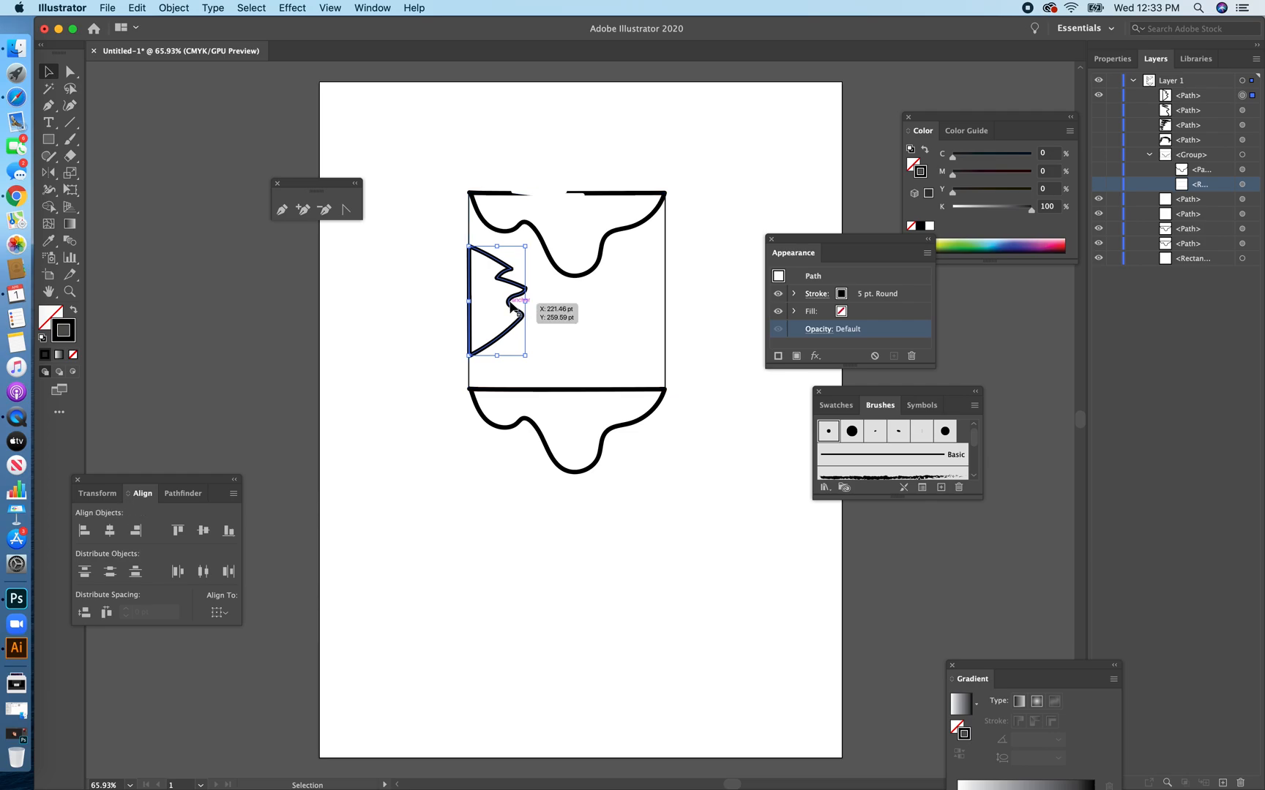
drag(510, 307, 705, 320)
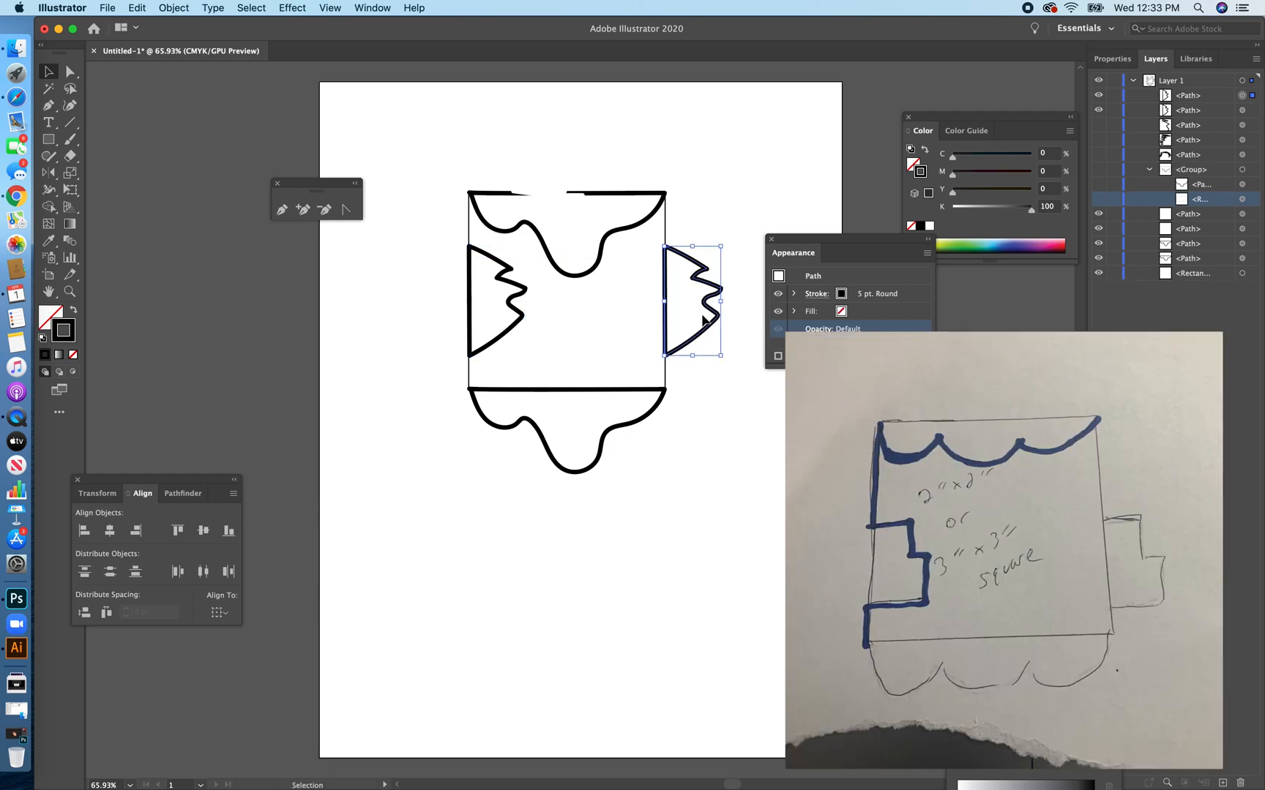
click(553, 150)
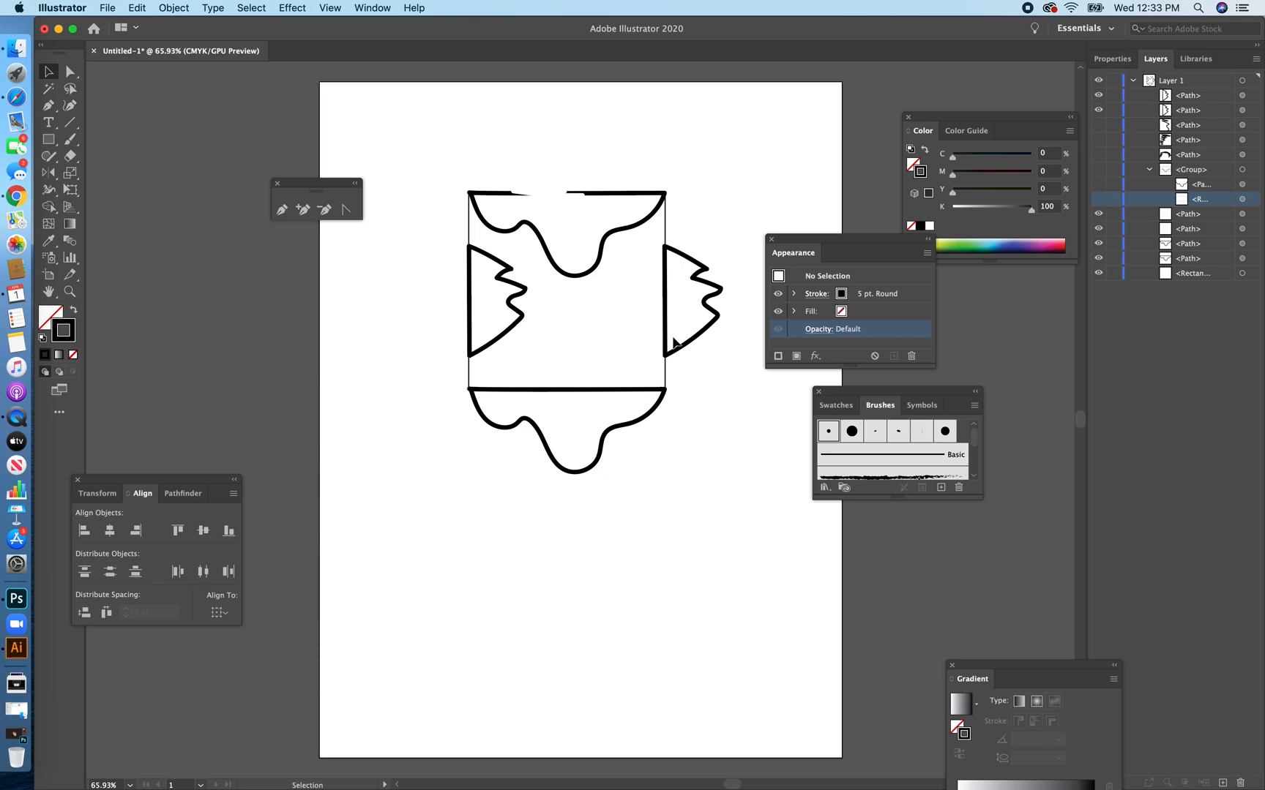
Try to cut the top wavy and left jagged shapes out of the square with Minus Front, and undo it.
drag(414, 137, 599, 314)
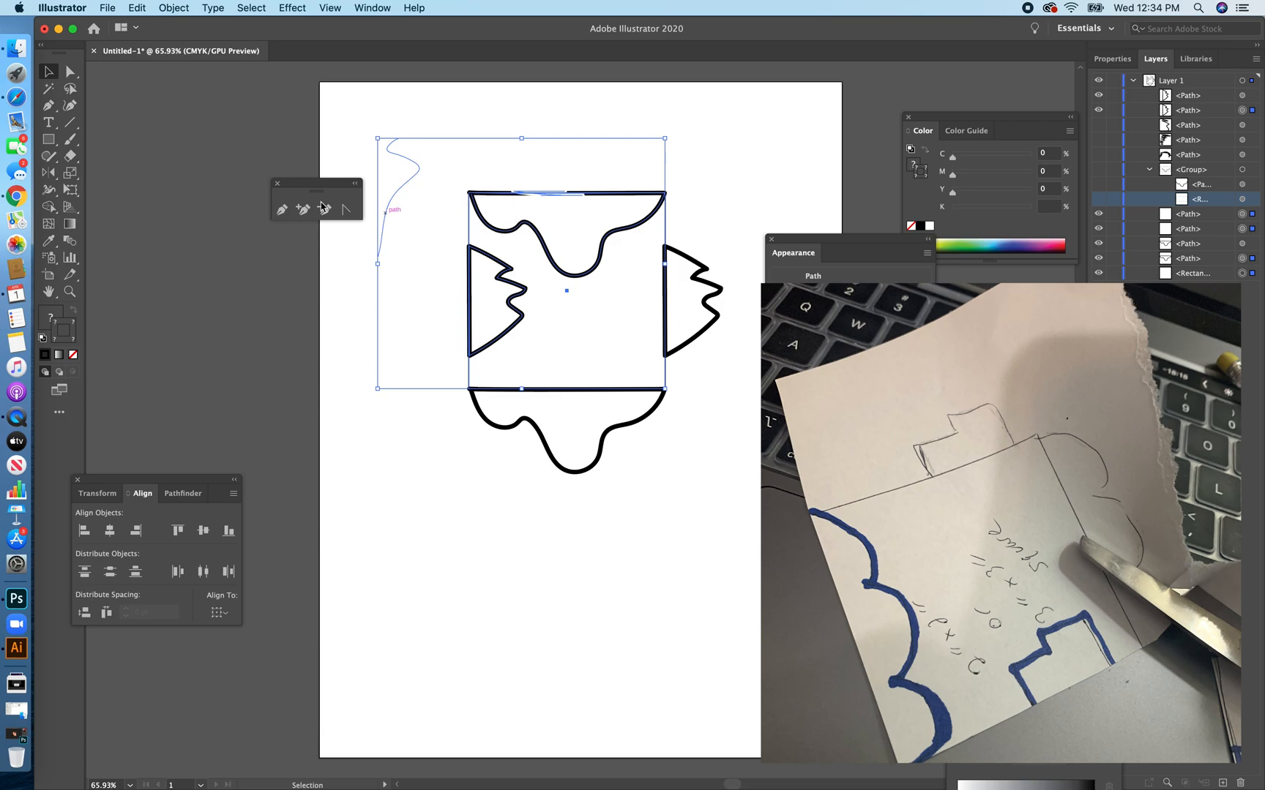
click(183, 494)
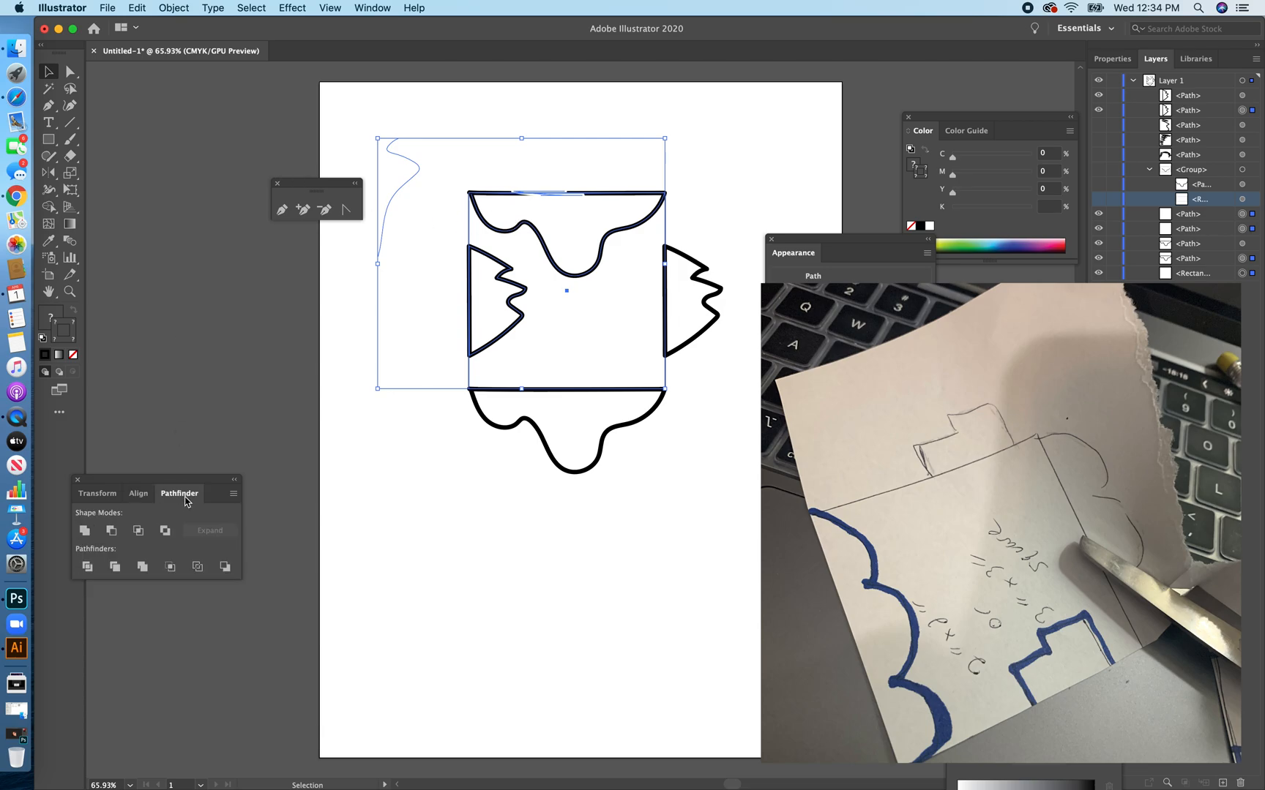
click(110, 531)
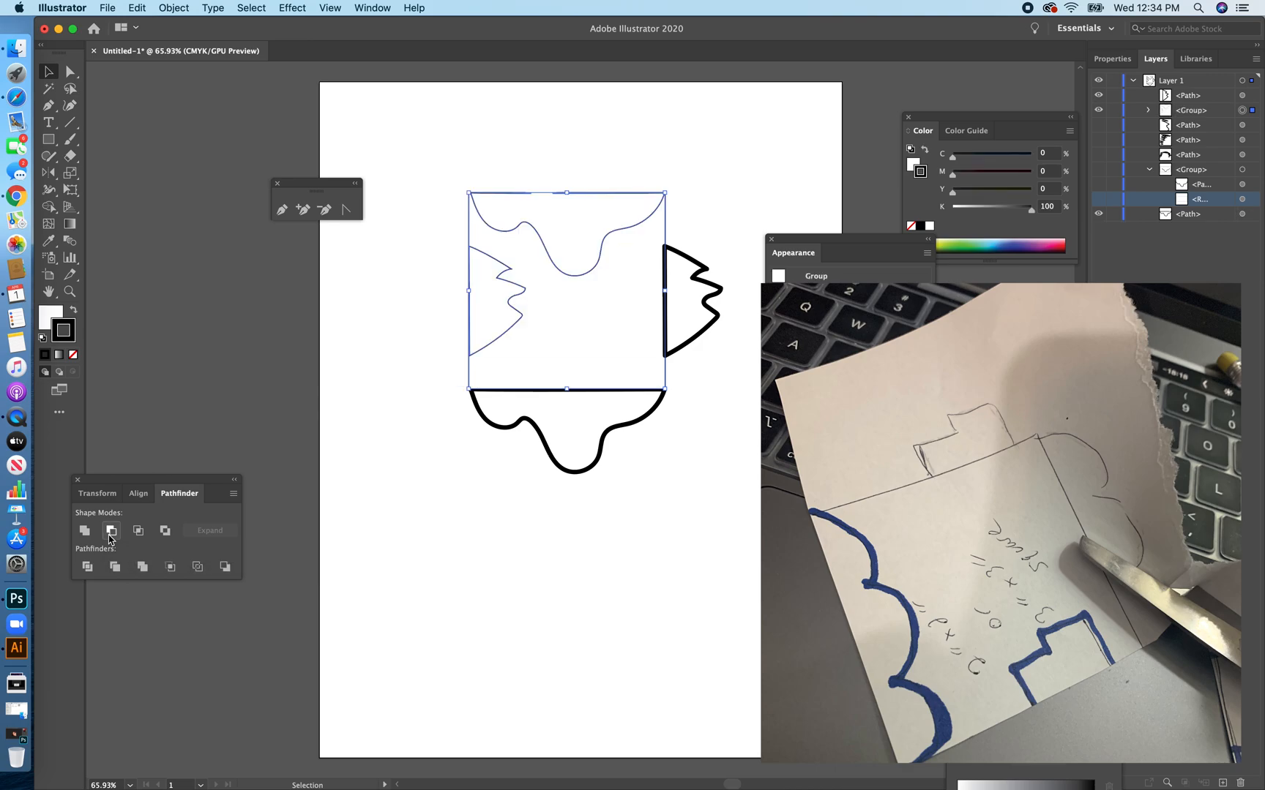
click(369, 470)
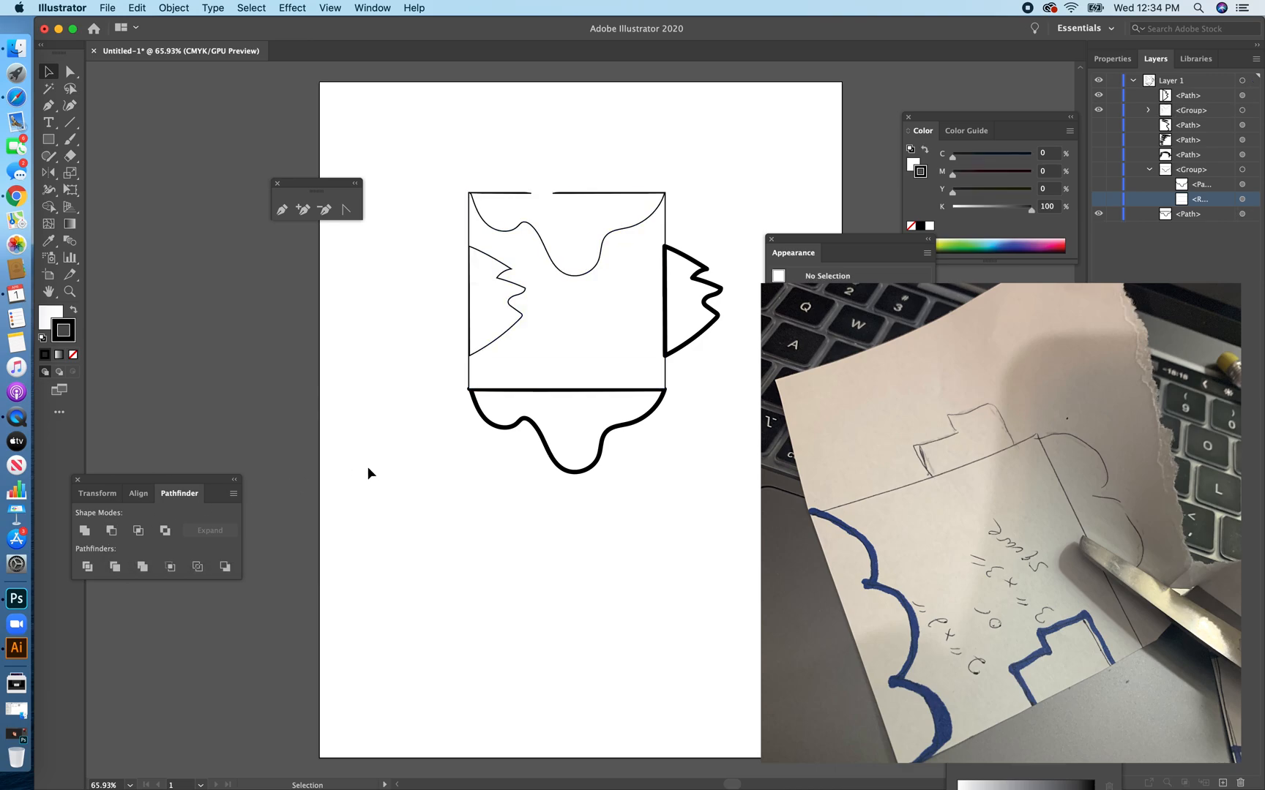
click(136, 7)
click(161, 33)
click(430, 126)
Nudge the top wavy shape slightly above the square and the left jagged shape slightly past its left edge.
click(561, 270)
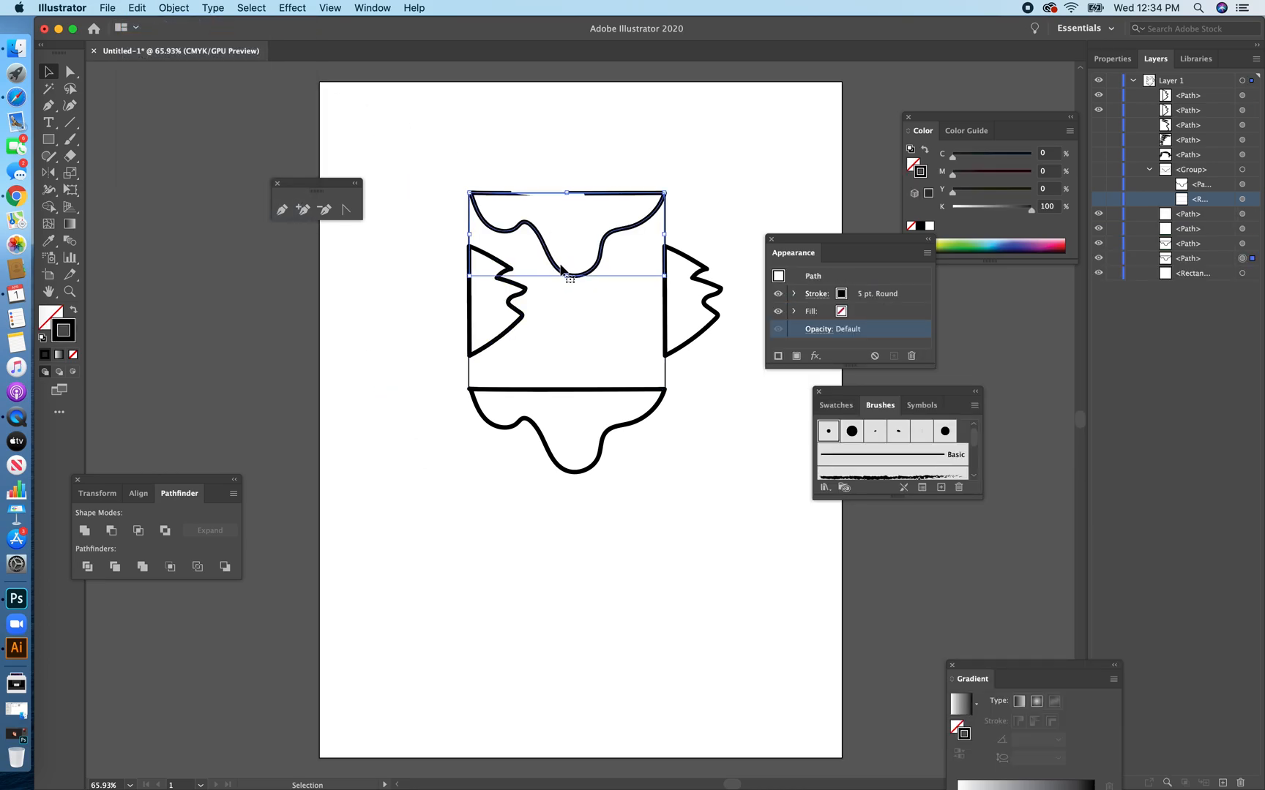
drag(561, 265, 552, 265)
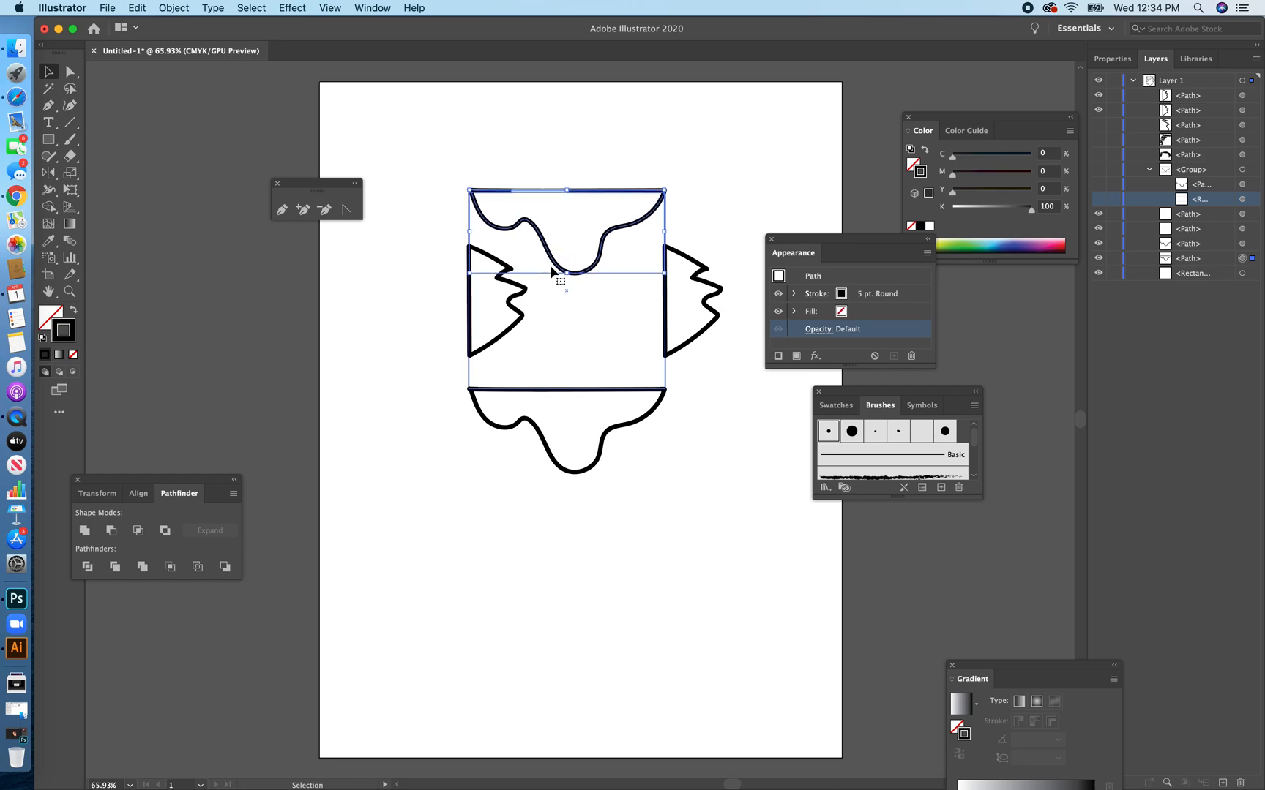
click(522, 292)
key(Left)
key(Left)
key(Left)
key(Left)
key(Left)
key(Left)
key(Left)
key(Left)
key(Left)
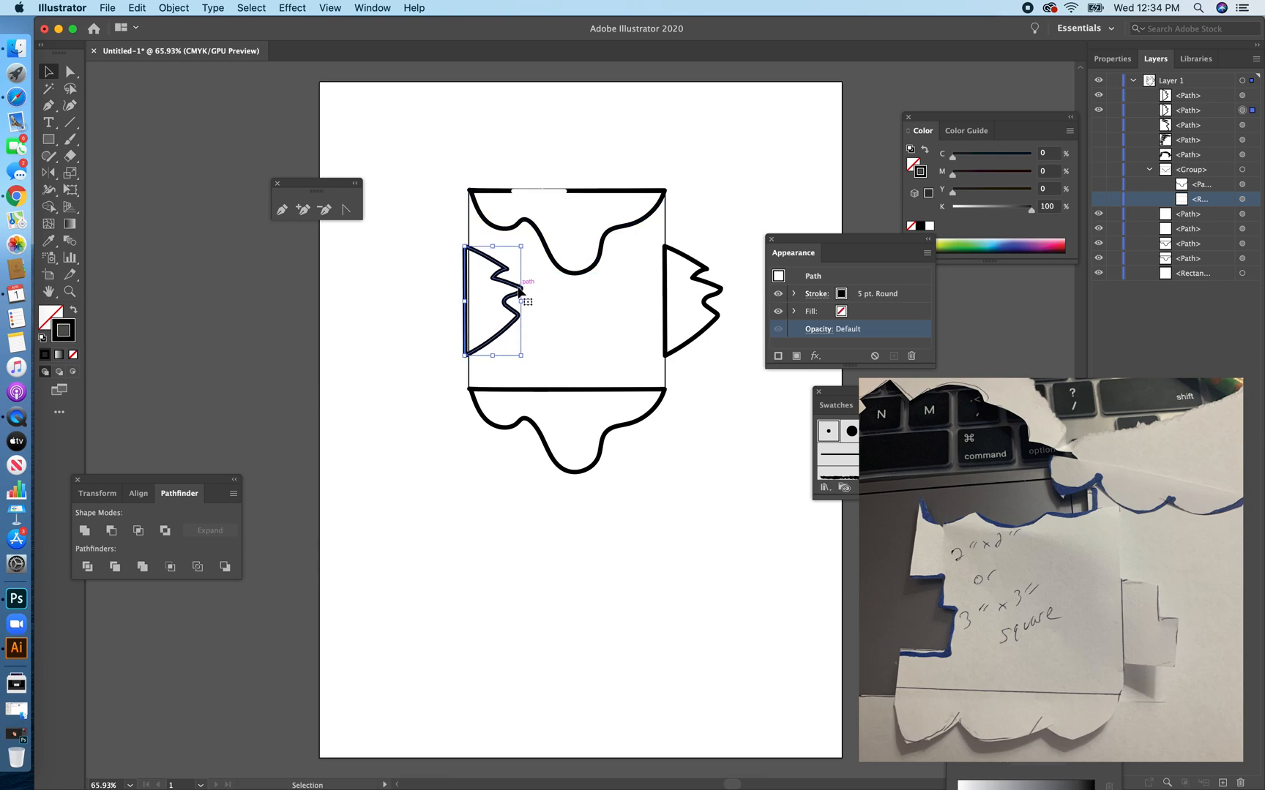
key(Right)
Subtract the top wavy shape and the left jagged shape from the square with Minus Front.
drag(426, 159, 610, 338)
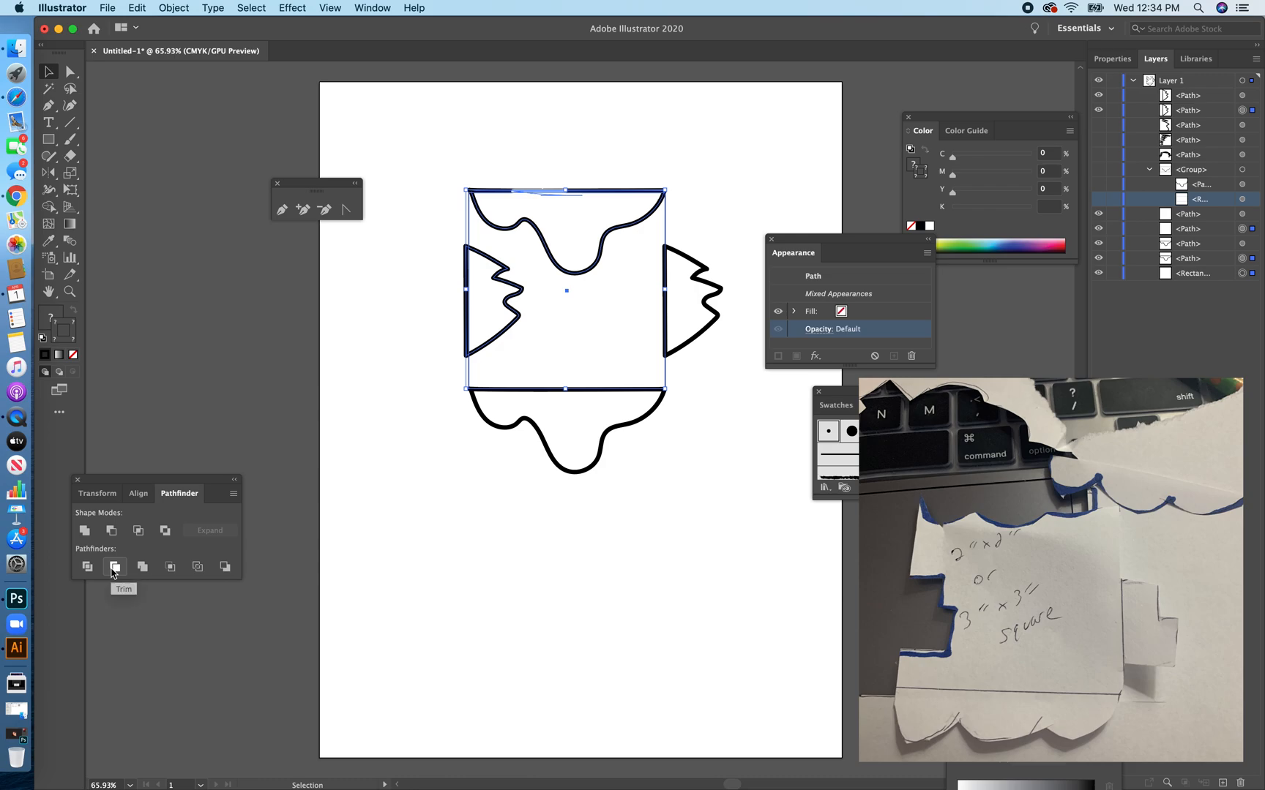
click(115, 542)
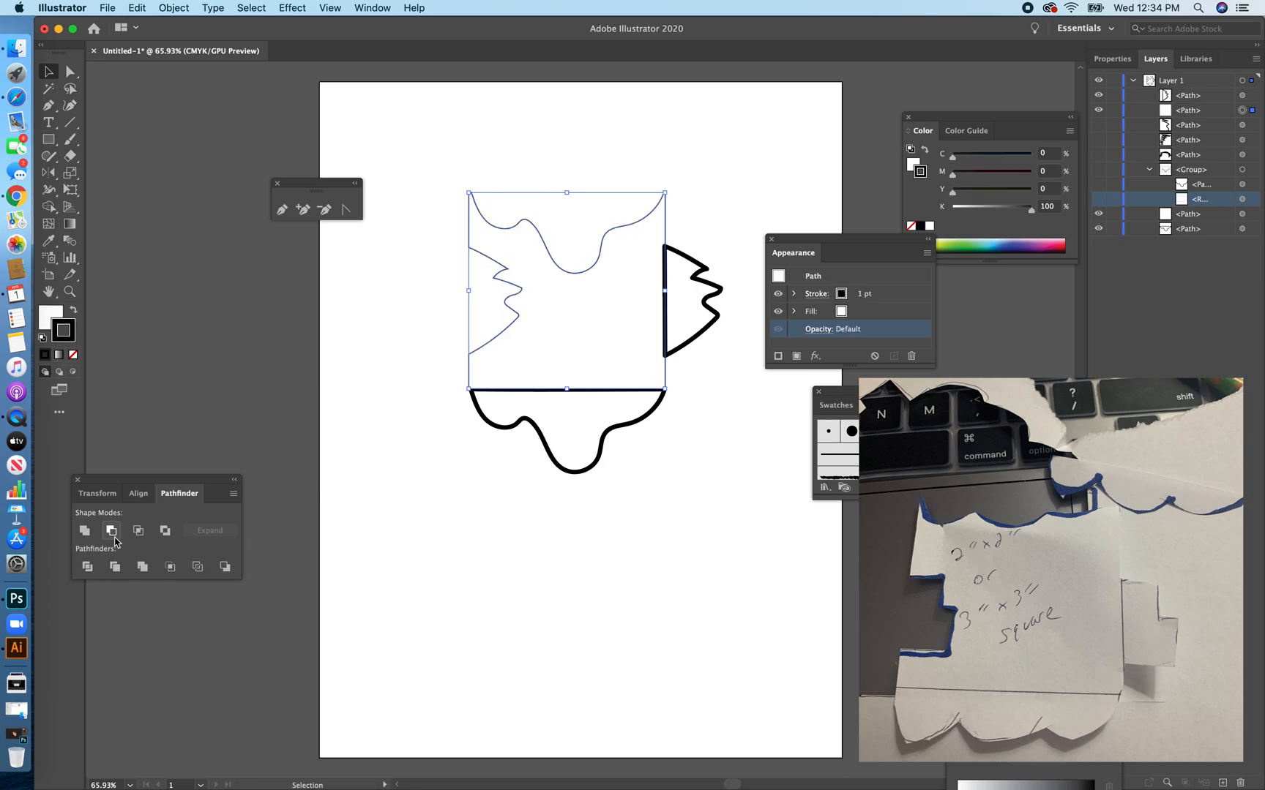
click(387, 534)
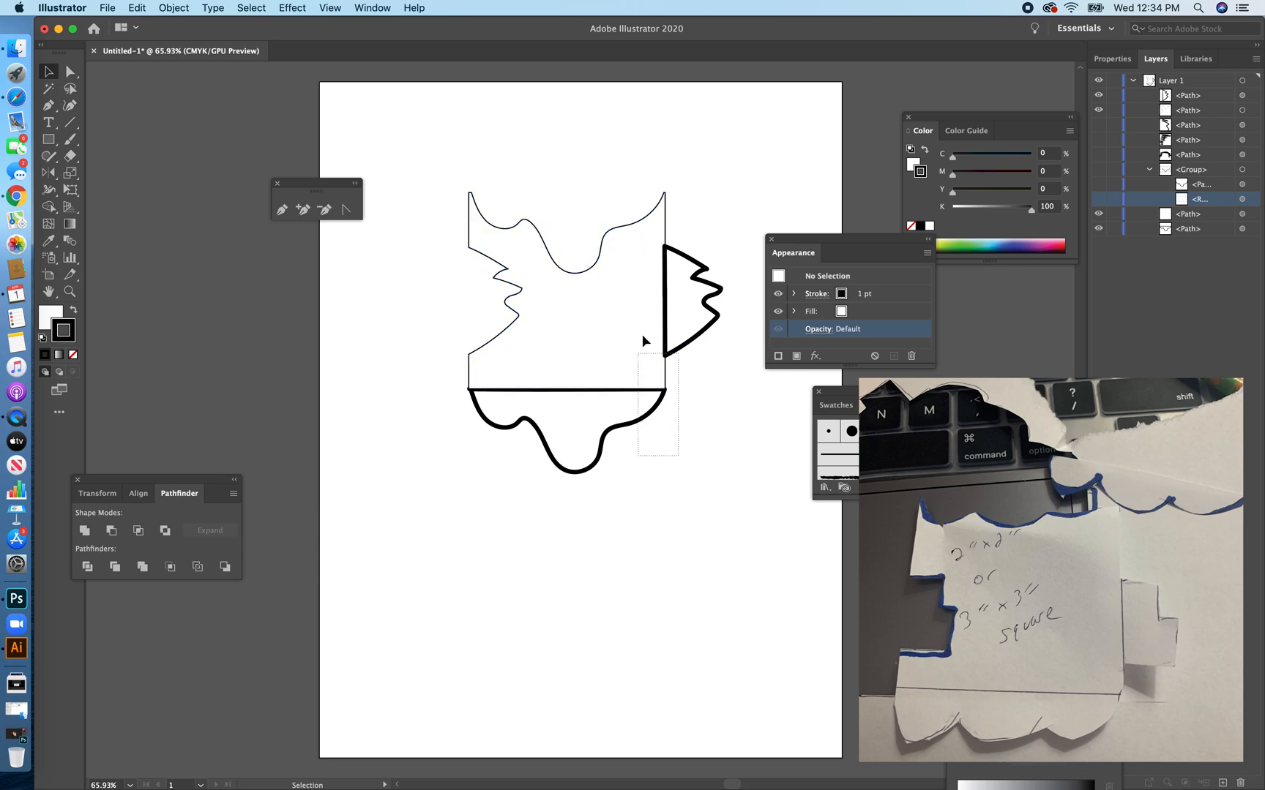
Try to unite the cut square with the right jagged and bottom wavy shapes, and undo the union.
drag(640, 342, 649, 296)
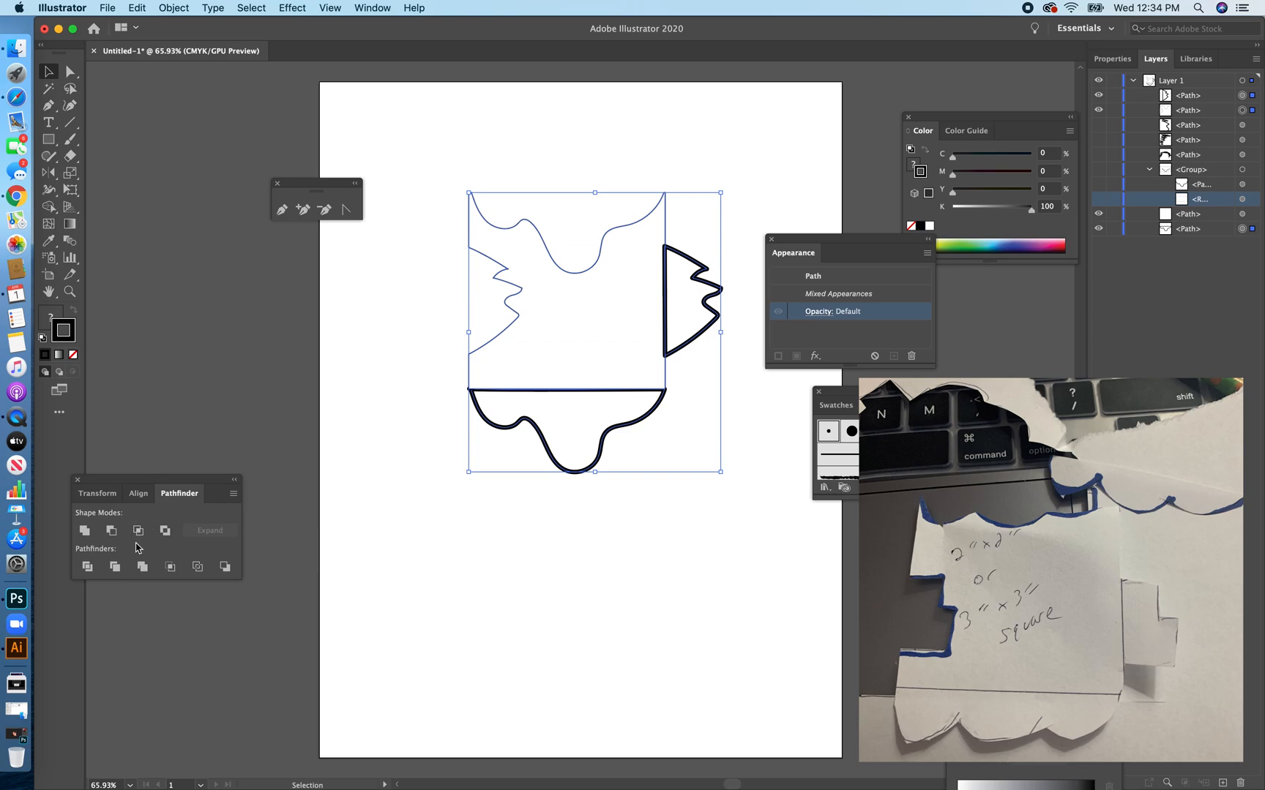
click(85, 531)
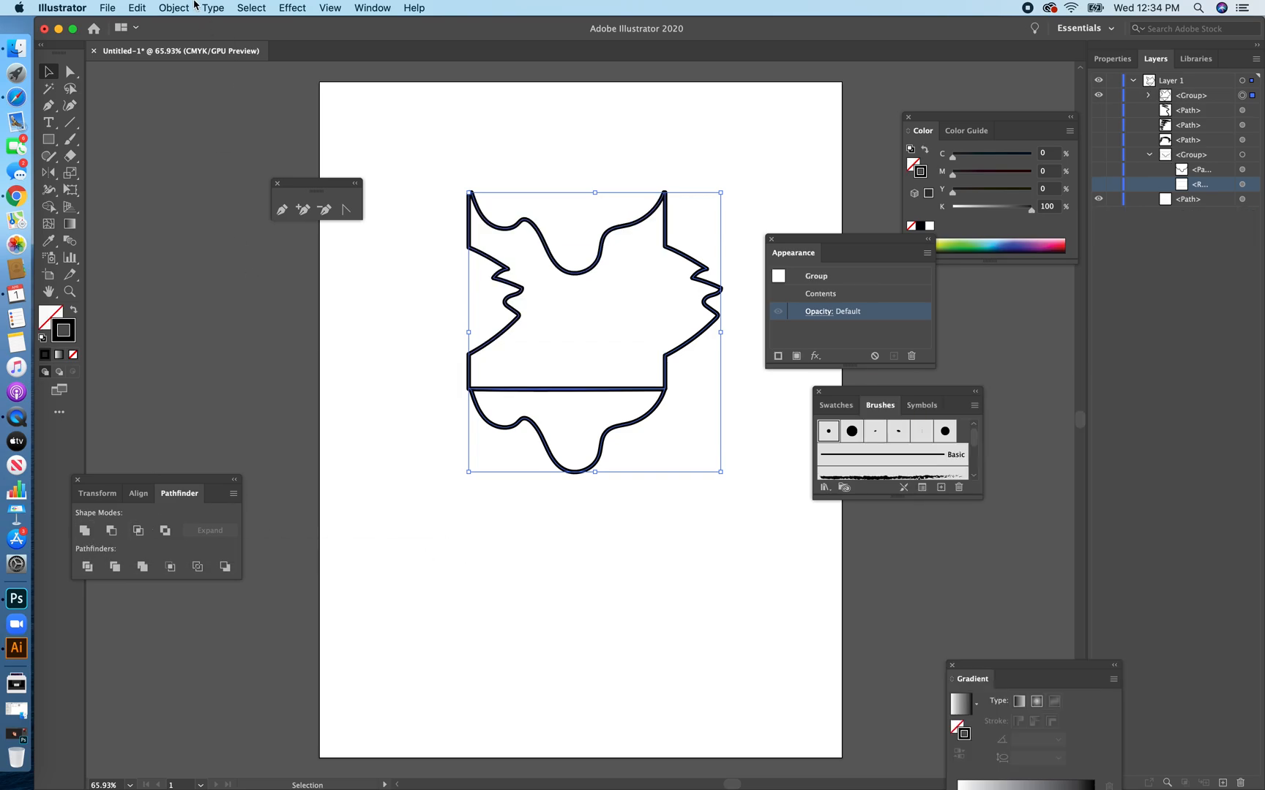
click(141, 6)
click(150, 21)
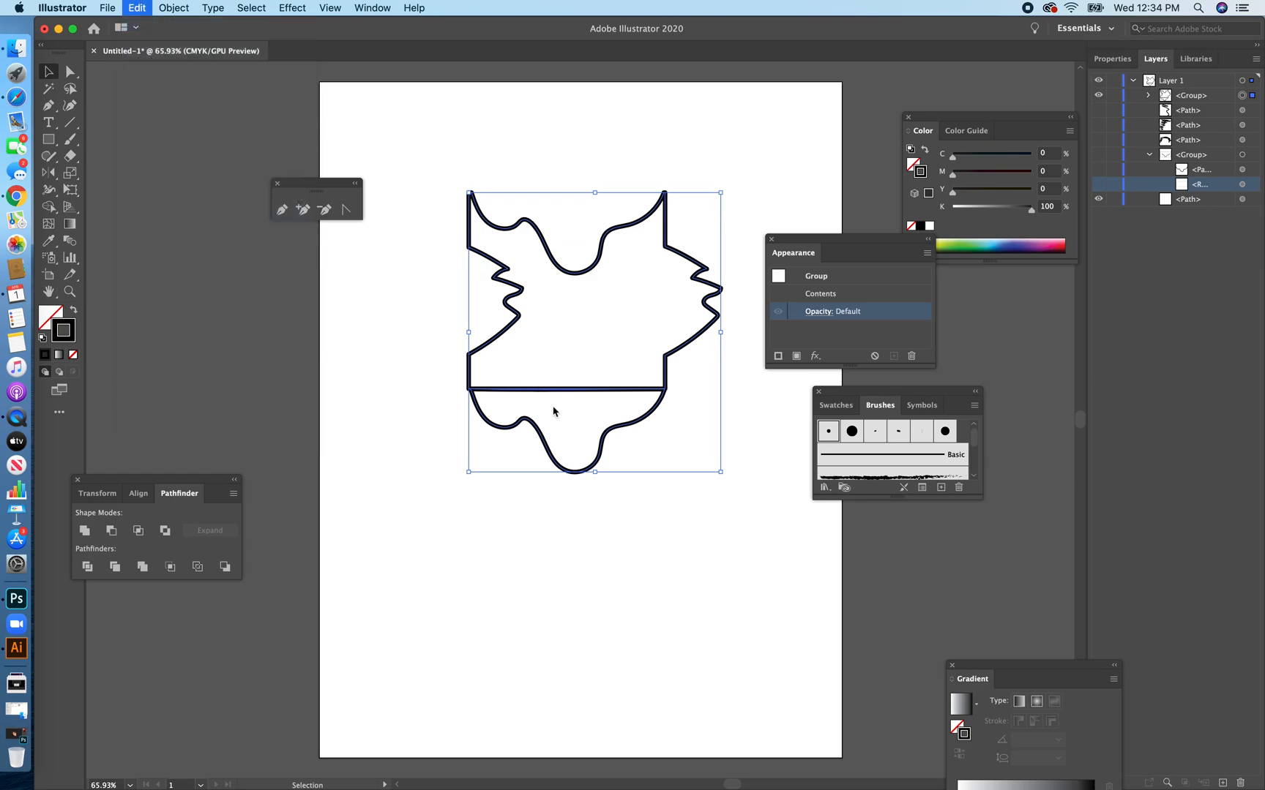
Nudge the bottom wavy shape up to overlap the cut square, and unite both with the right jagged shape.
click(613, 494)
click(584, 465)
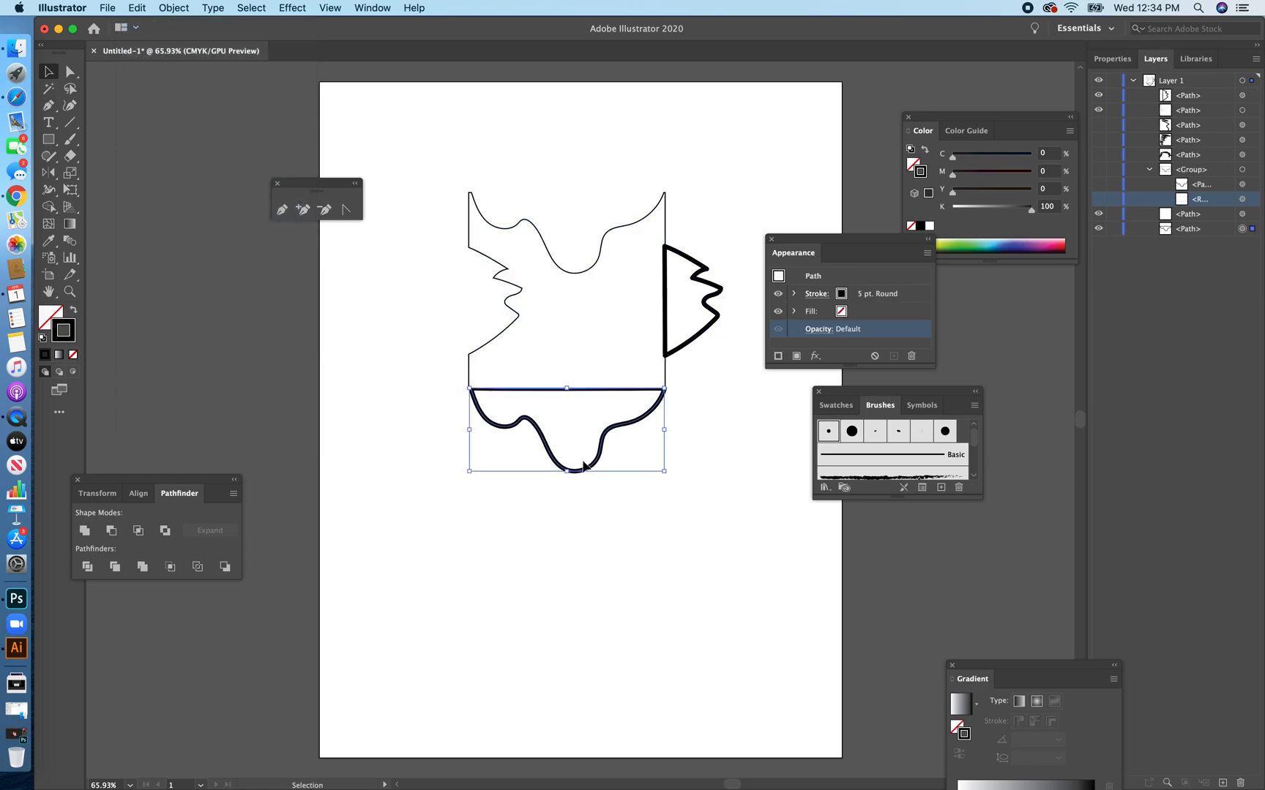
drag(737, 503, 657, 335)
click(84, 530)
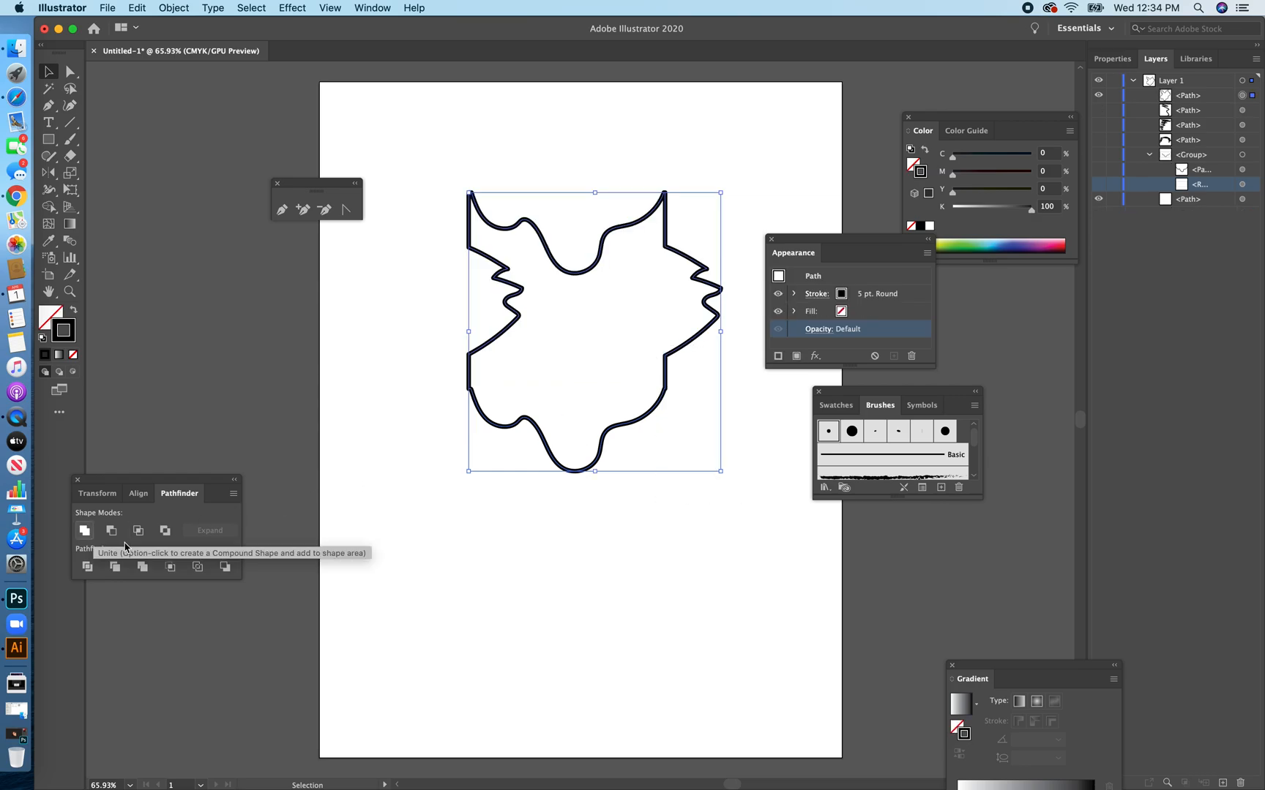
click(557, 638)
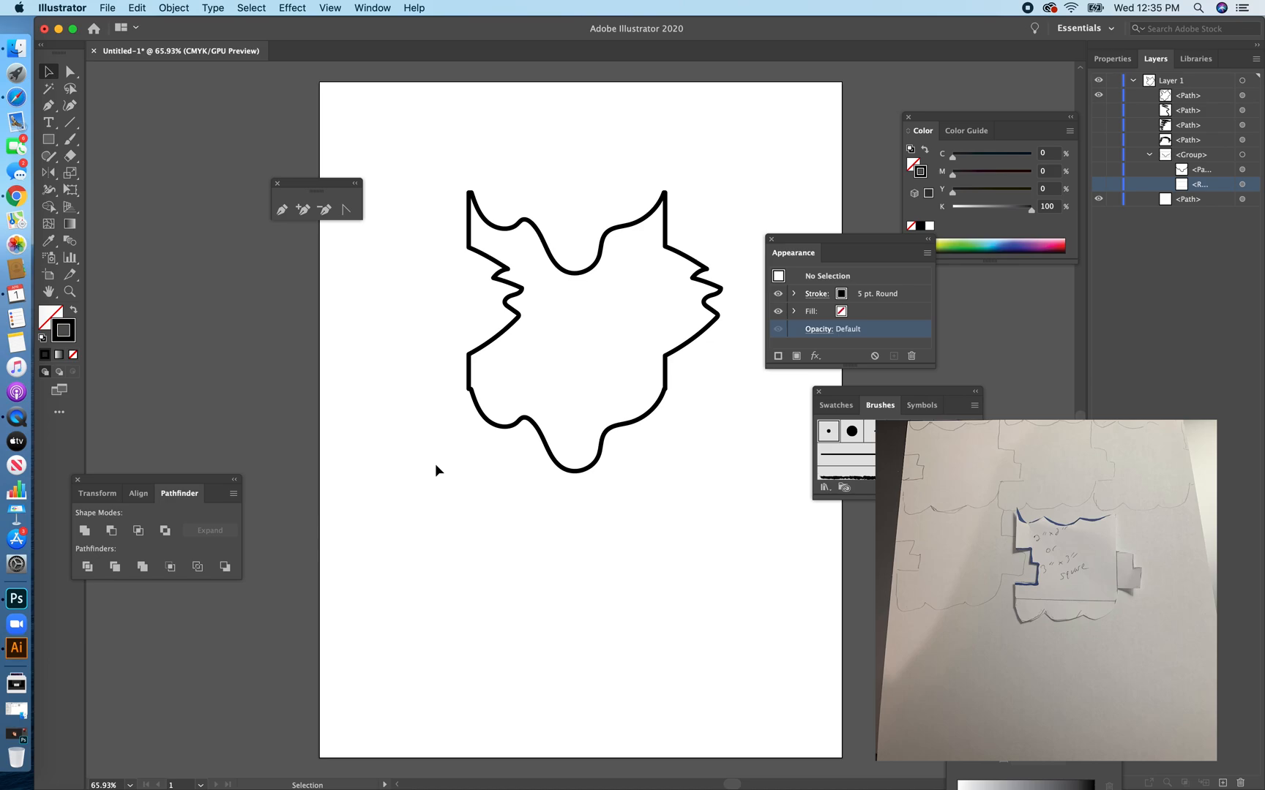
Copy the united tile outline.
click(547, 250)
click(136, 7)
click(219, 72)
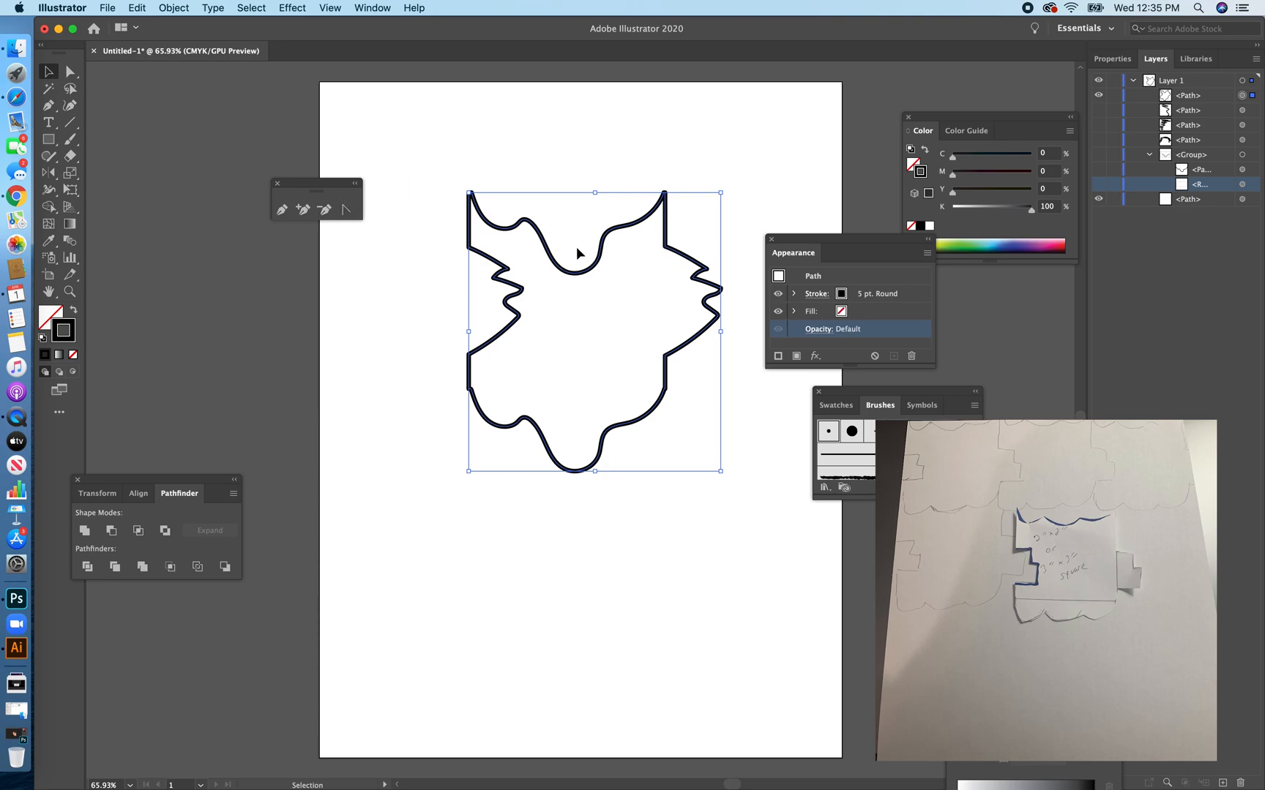
Create a new Letter document, paste the copied tile outline into it, and move the tile toward the artboard's upper-left corner.
click(102, 8)
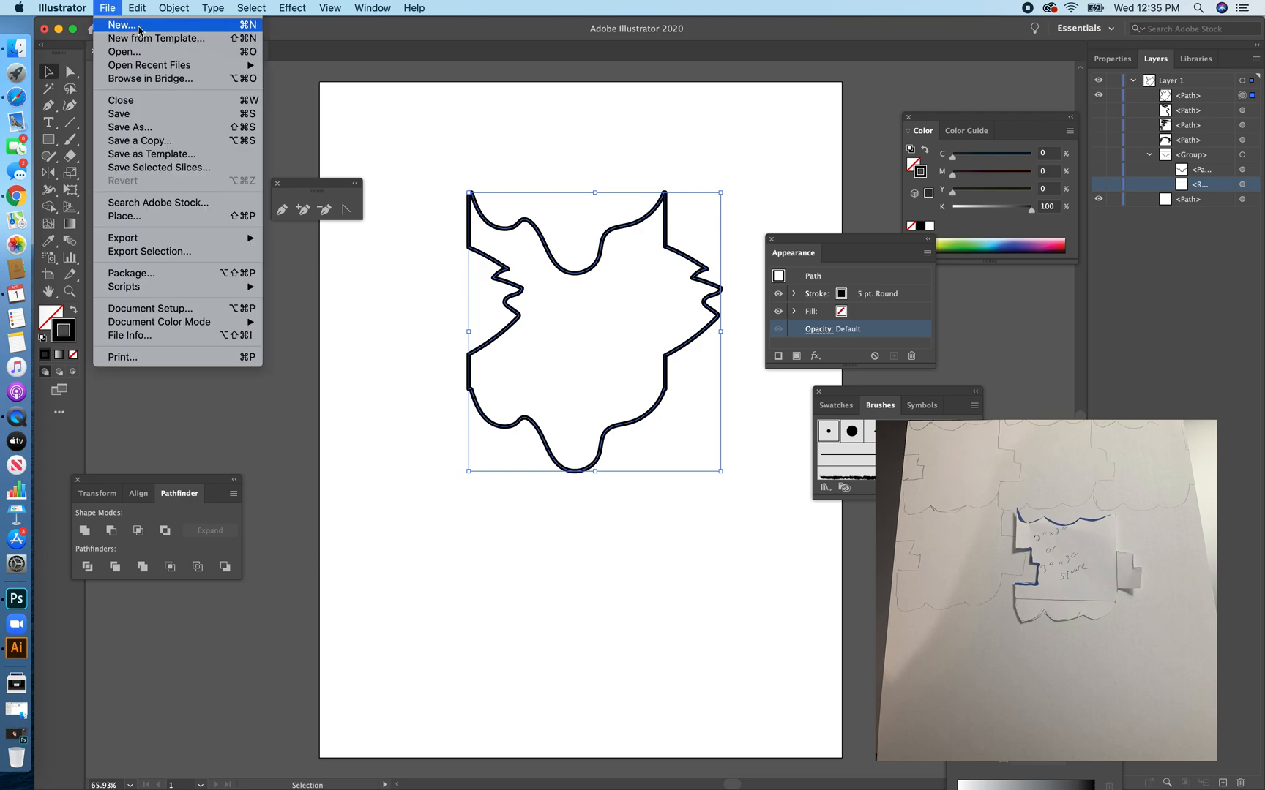
click(106, 20)
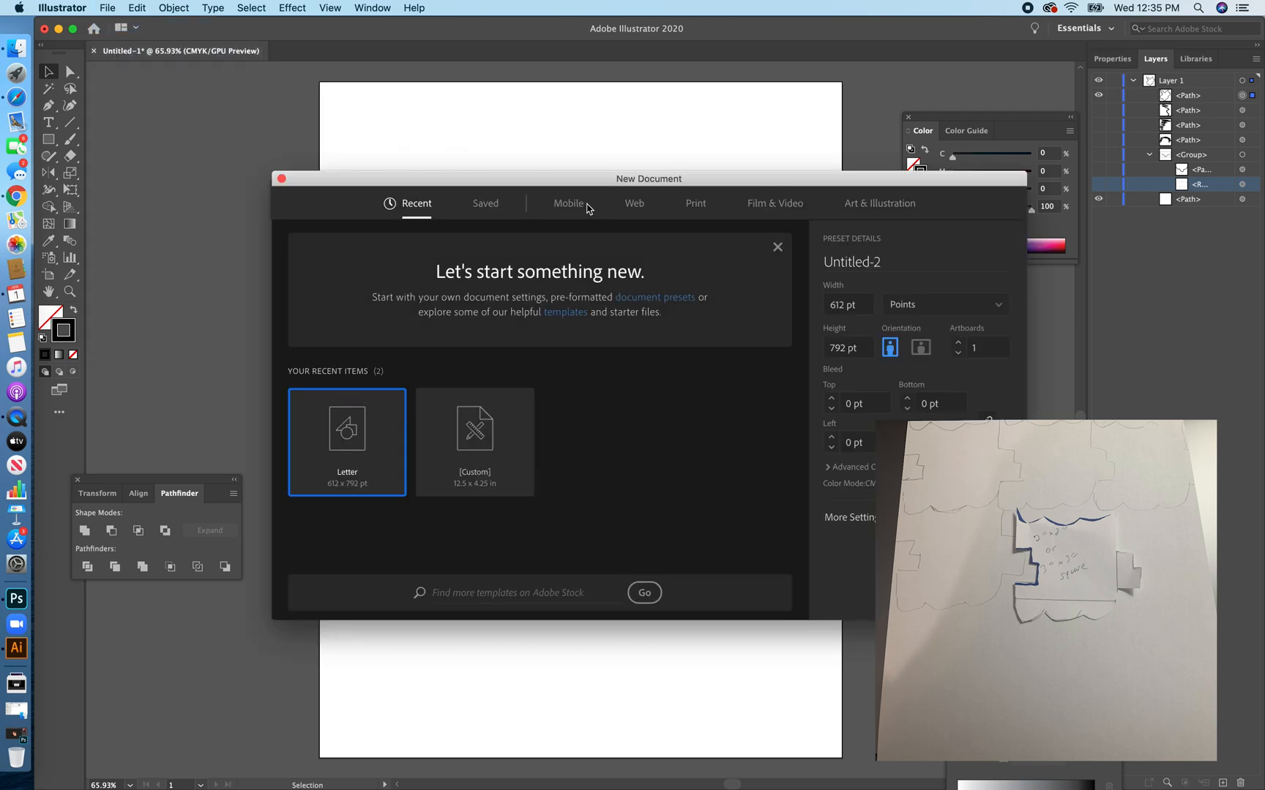
key(Escape)
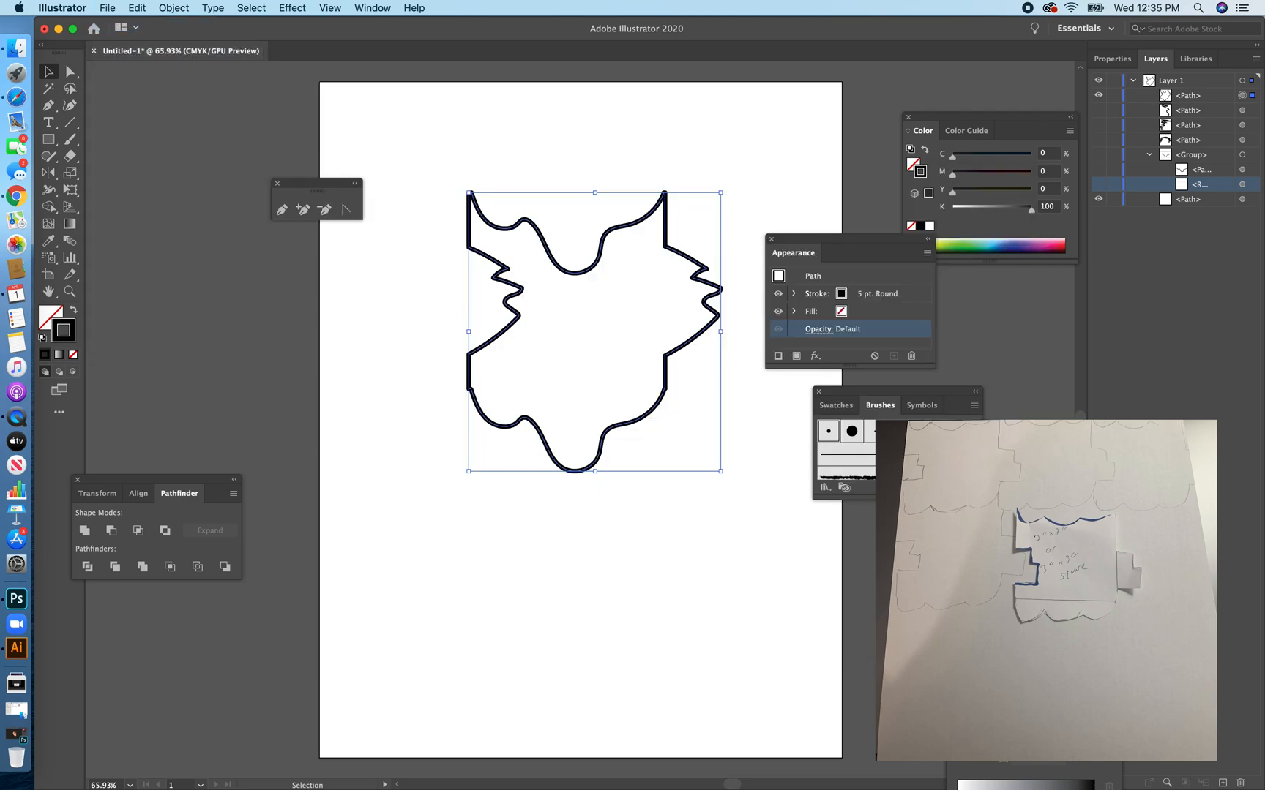
click(139, 7)
click(198, 87)
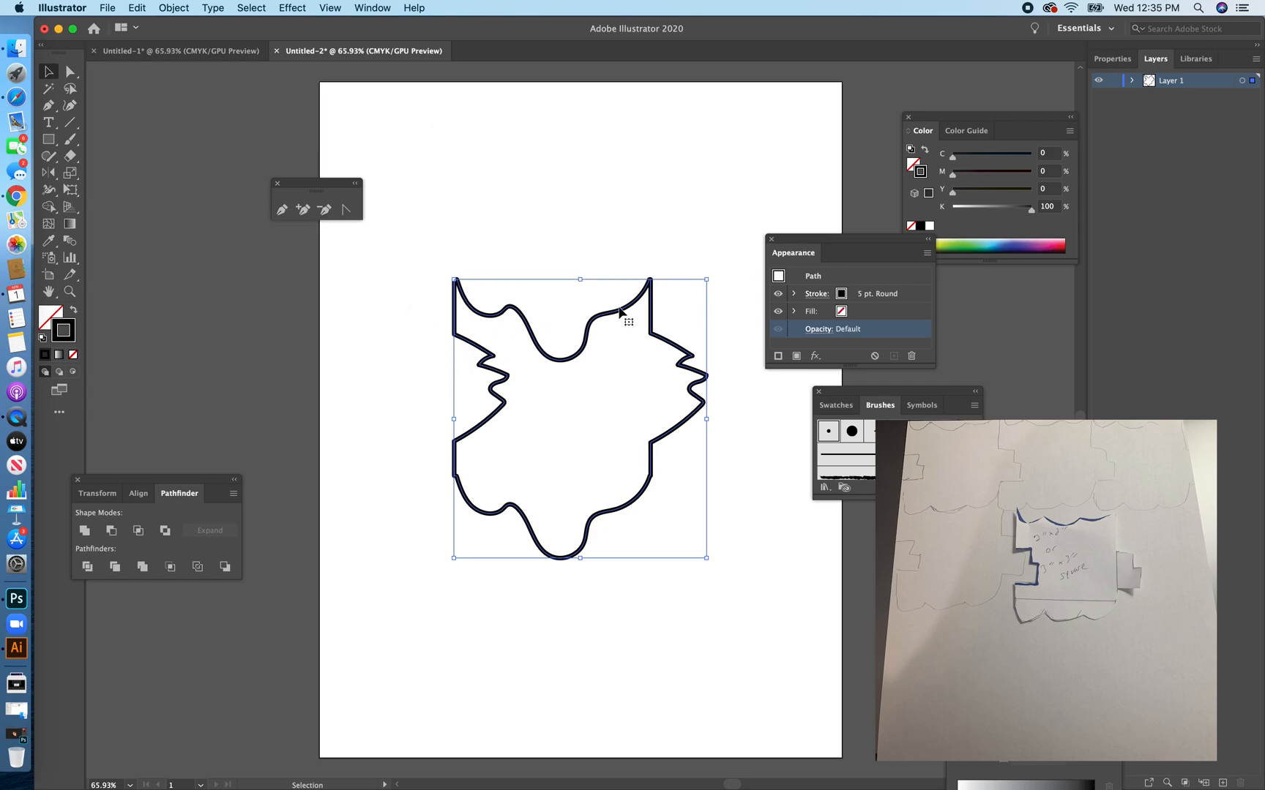
mouse_move(615, 317)
mouse_down()
mouse_move(559, 284)
mouse_move(492, 107)
mouse_move(500, 129)
mouse_up()
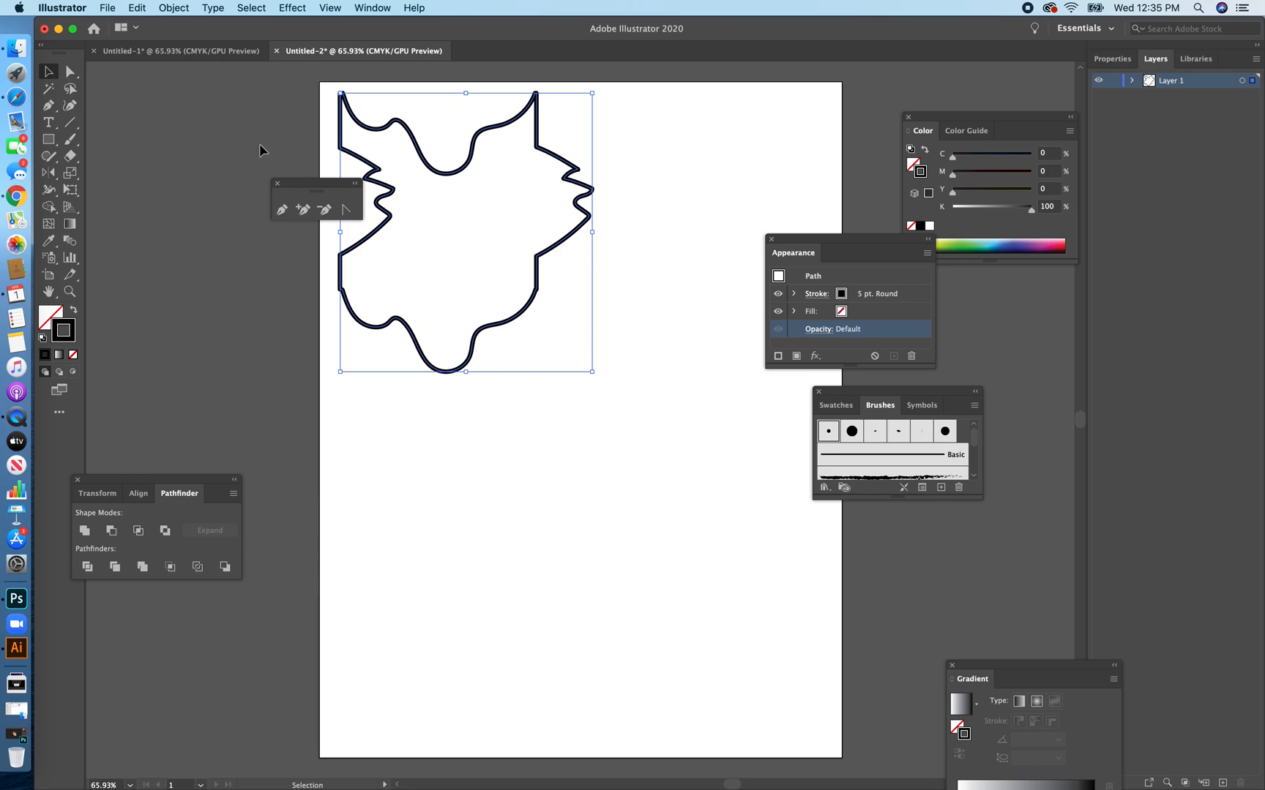
Scale the tile down proportionally to about 70 percent, and move the Character panel clear of it.
click(71, 144)
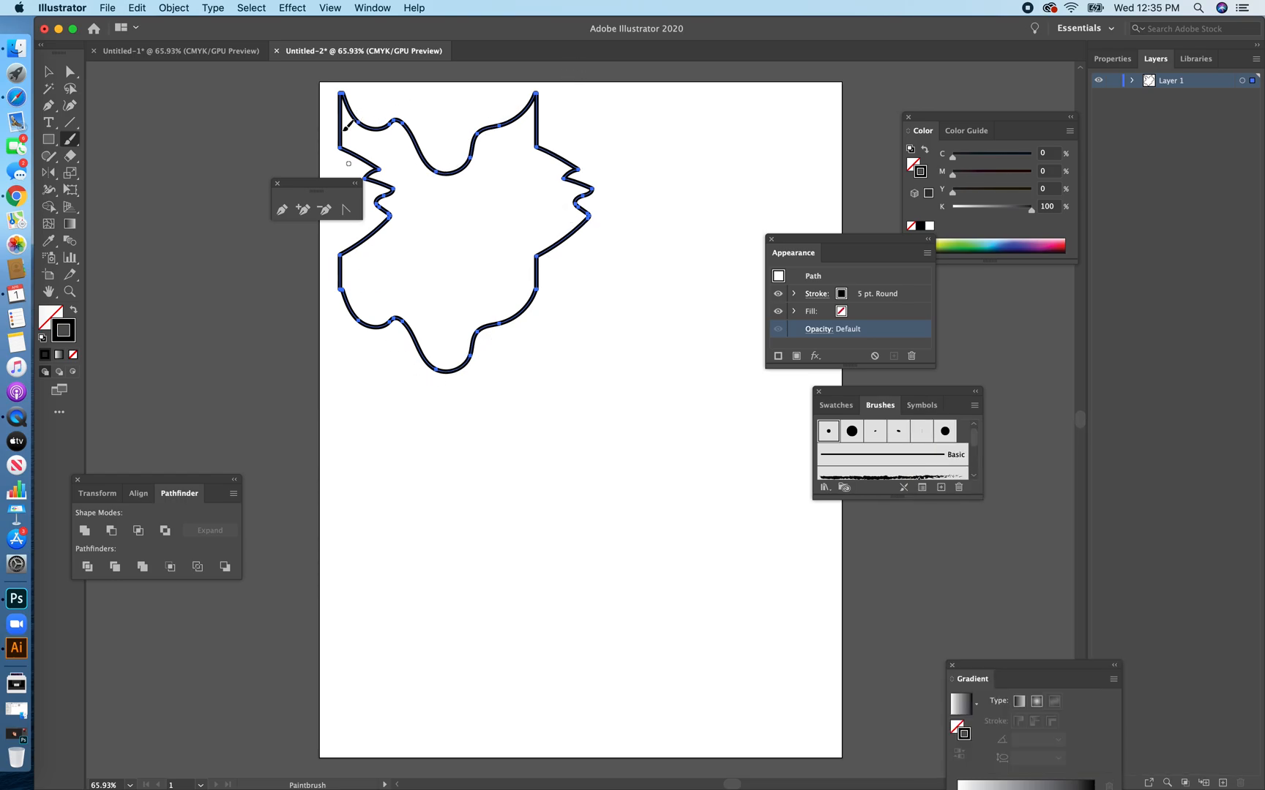
click(48, 71)
drag(450, 175, 540, 178)
key(a)
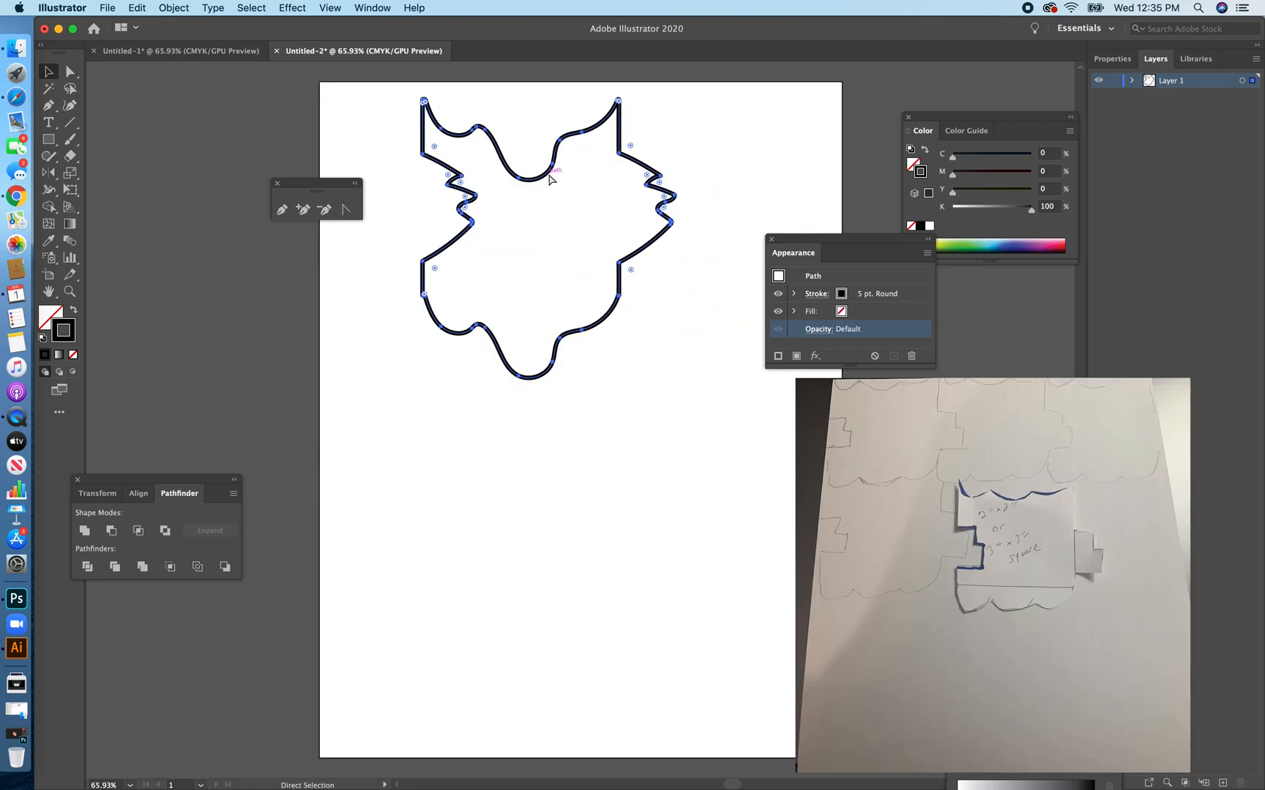
key(super+t)
drag(676, 378, 600, 296)
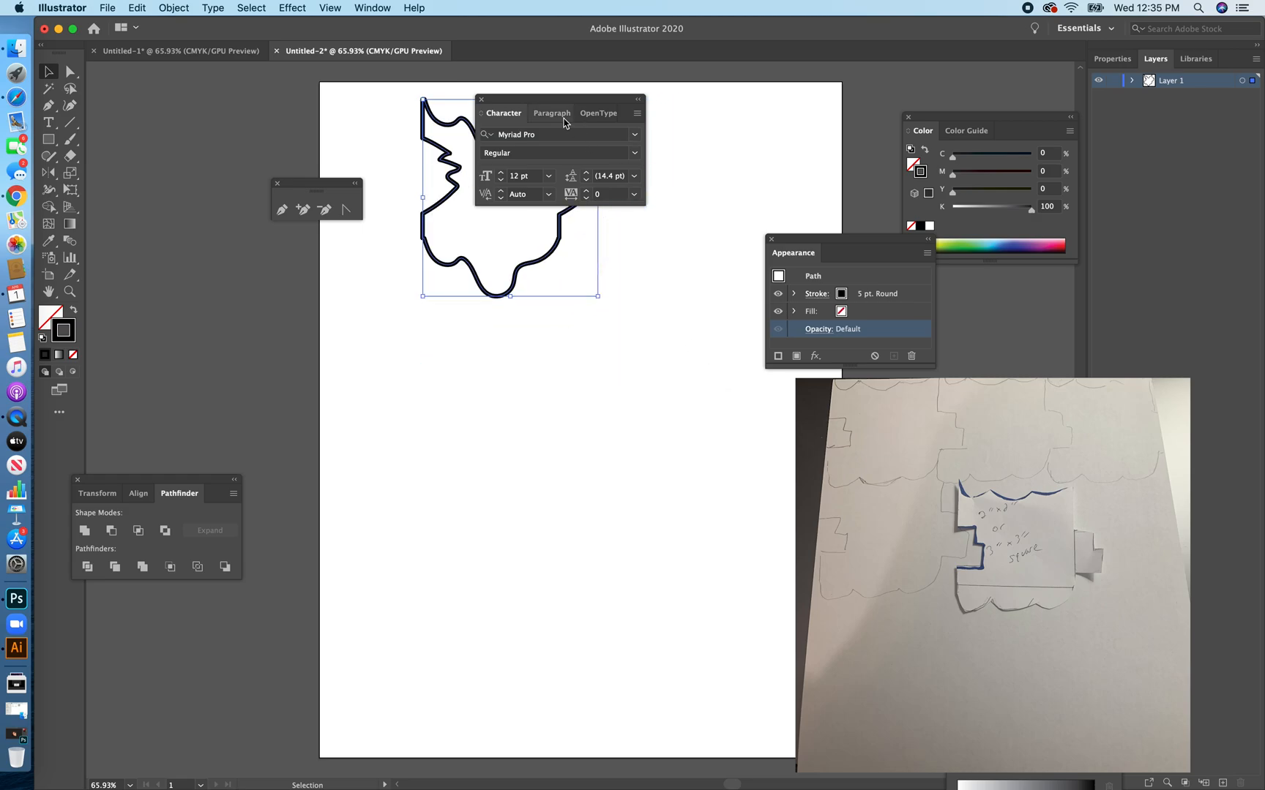
drag(559, 100, 737, 199)
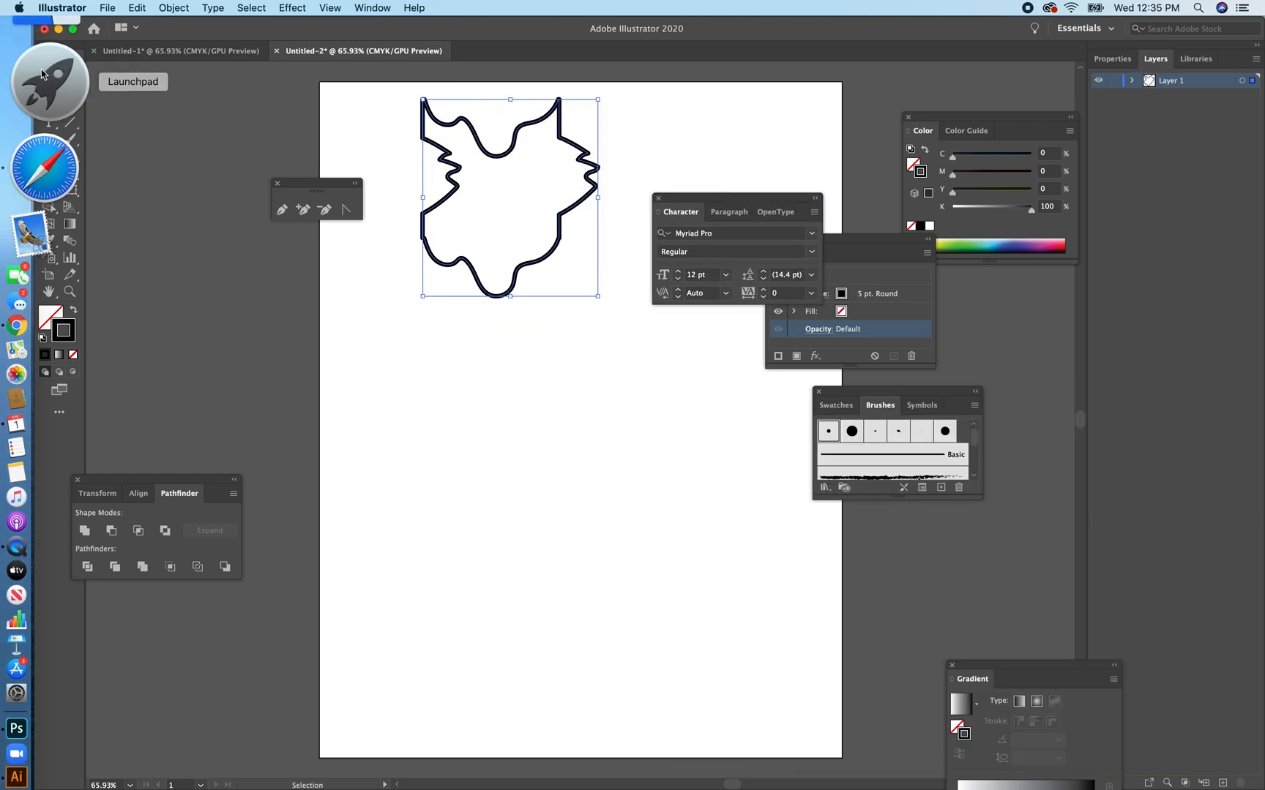
Place the tile at the artboard's upper-left corner and duplicate it sideways into a row of four interlocking tiles.
mouse_move(498, 157)
mouse_down()
mouse_move(398, 135)
mouse_move(553, 142)
mouse_move(537, 142)
mouse_up()
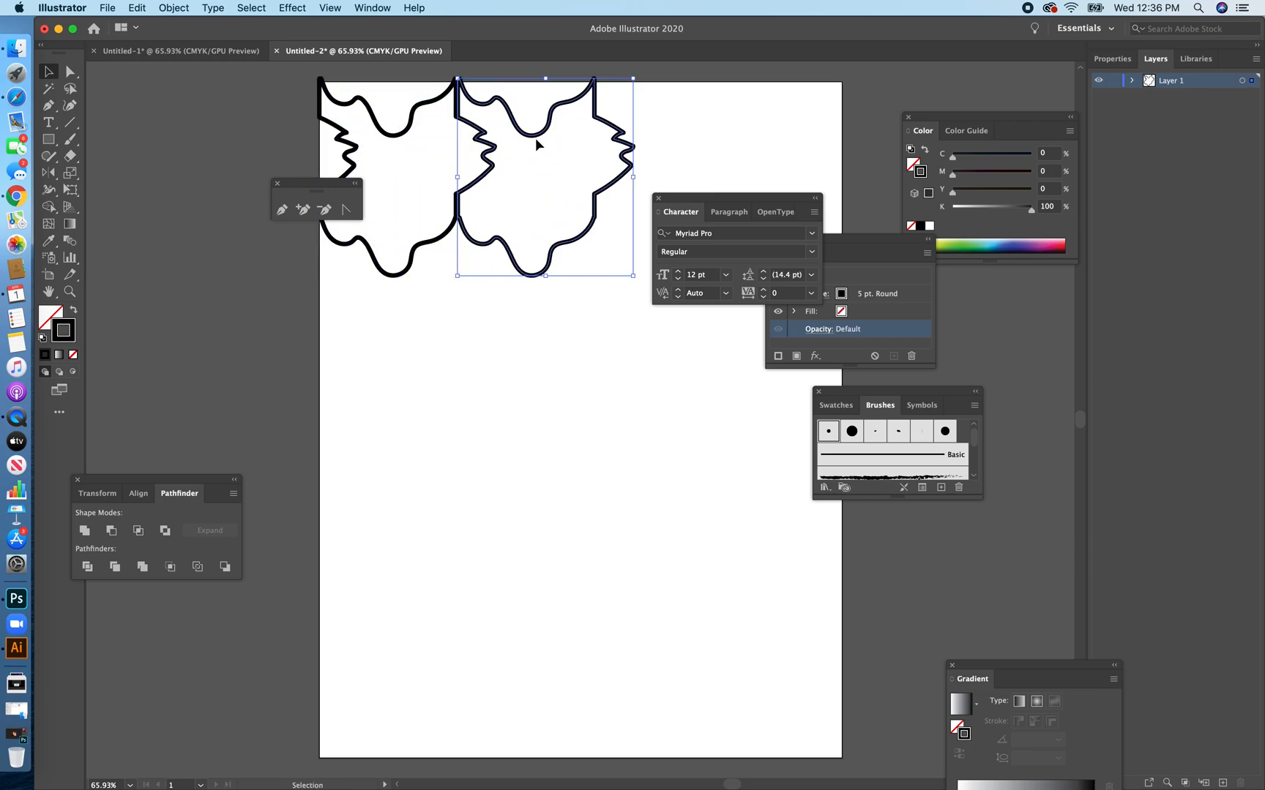
shift+click(538, 137)
mouse_move(662, 120)
mouse_down()
mouse_move(613, 125)
mouse_move(410, 212)
mouse_up()
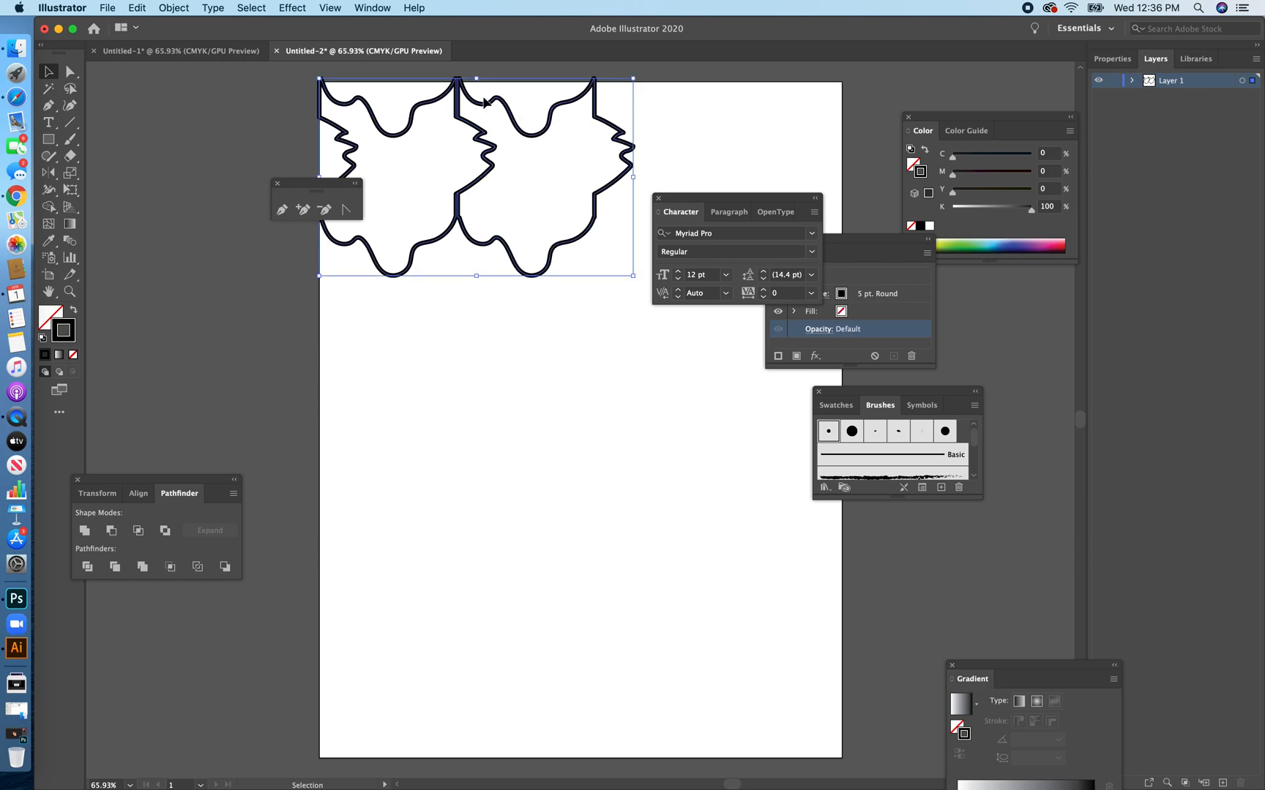
drag(475, 107, 748, 100)
drag(262, 86, 650, 296)
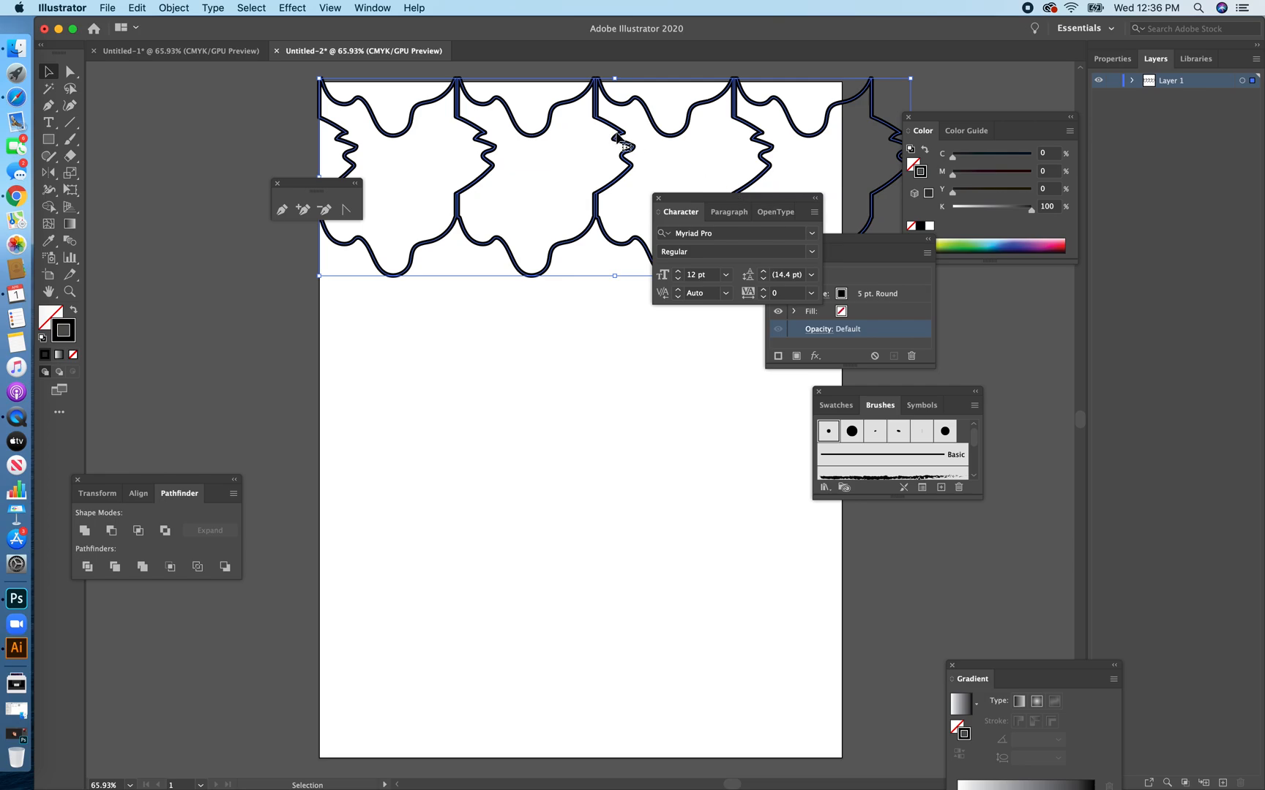
Nudge the whole row of tiles left and up until it overhangs the artboard's left and upper edges.
key(Left)
key(Left)
key(Left)
key(Left)
key(Left)
key(Left)
key(Left)
key(Left)
key(Left)
key(Left)
key(Left)
key(Left)
key(Left)
key(Left)
key(Left)
key(Left)
key(Left)
key(Left)
key(Left)
key(Left)
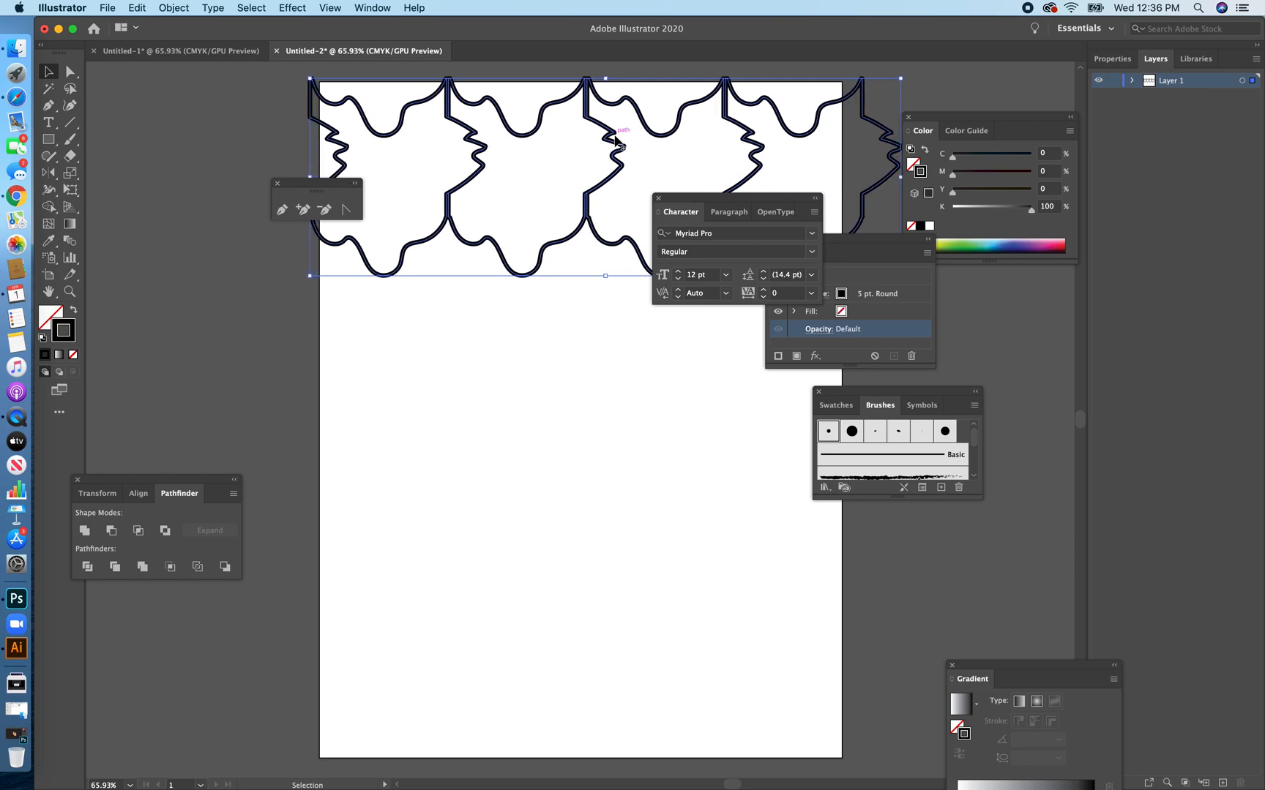
key(Left)
key(Left)
key(Left)
key(Left)
key(Left)
key(Left)
key(Left)
key(Left)
key(Left)
key(Left)
key(Left)
key(Left)
key(Left)
key(Left)
key(Left)
key(Left)
key(Left)
key(Left)
key(Left)
key(Left)
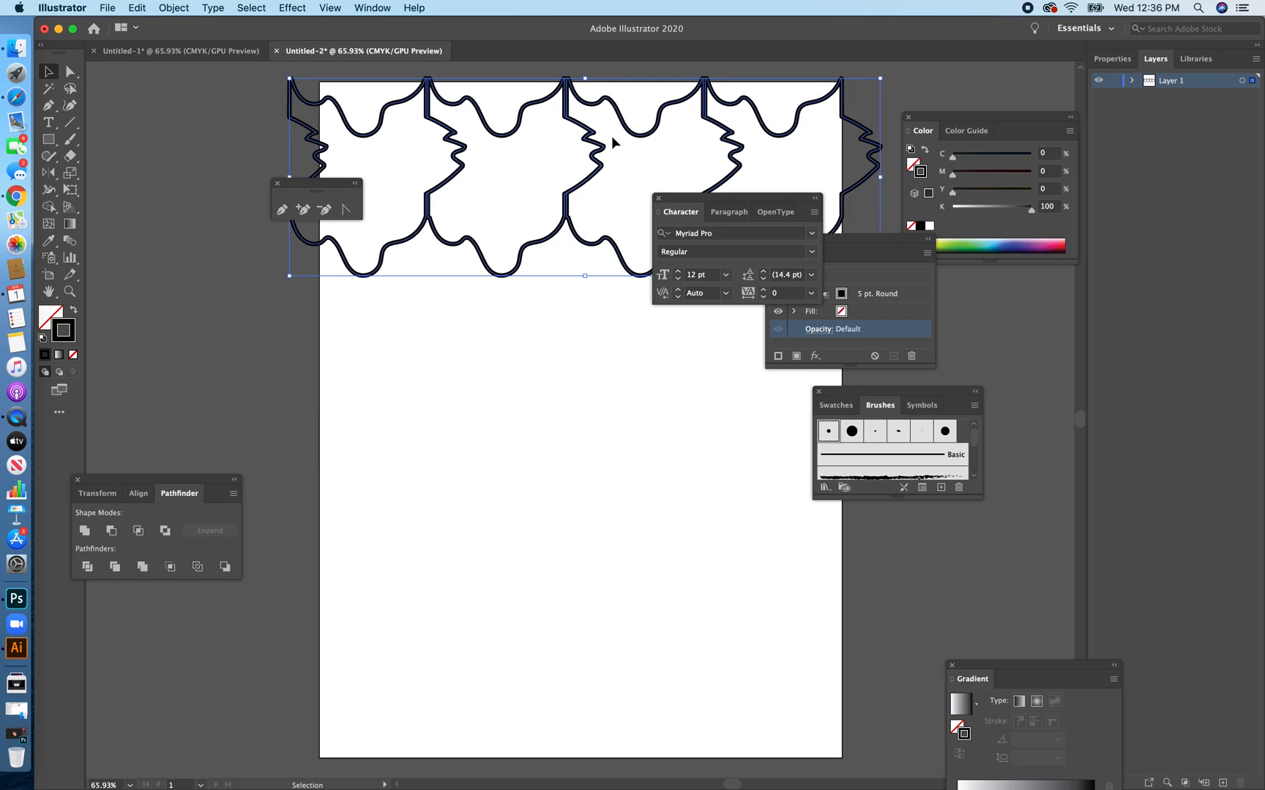
key(Left)
key(Left)
key(Left)
key(Left)
key(shift+Up)
key(shift+Up)
key(shift+Up)
key(shift+Up)
key(shift+Up)
key(shift+Up)
key(shift+Up)
Duplicate the row downward into five interlocking rows covering the artboard, and nudge the whole pattern into position.
drag(560, 176, 600, 741)
shift+click(285, 144)
click(274, 514)
click(227, 225)
key(super+a)
key(Right)
key(Right)
key(Right)
key(Right)
key(Right)
key(Right)
key(Right)
key(Down)
key(Down)
key(Down)
key(Down)
key(Down)
key(Down)
key(Down)
key(Down)
key(Down)
key(Down)
key(Down)
key(Down)
key(Down)
key(Down)
key(Down)
key(Down)
key(Down)
key(Down)
key(Down)
Give the top-left tile a blue fill and no stroke.
click(320, 121)
click(1010, 245)
click(73, 310)
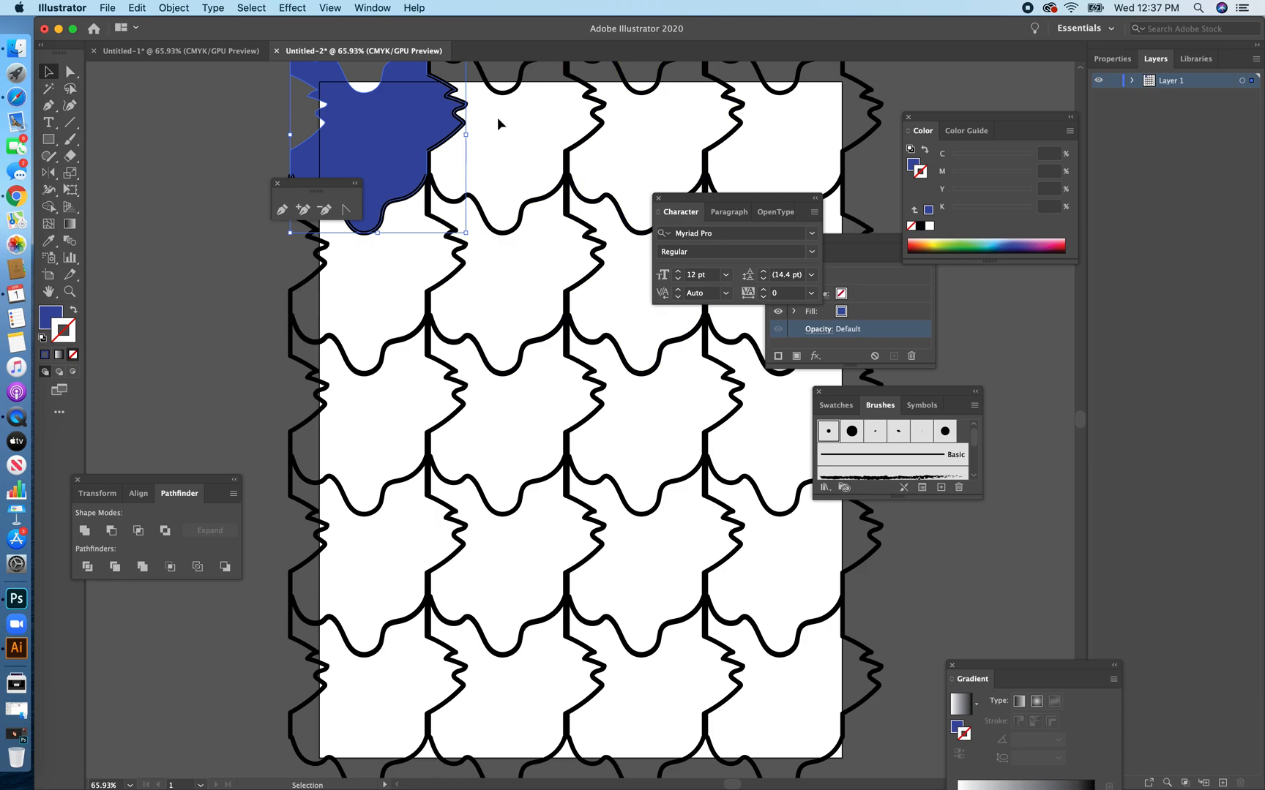
Select the first row's third tile and the second row's second and fourth tiles, moving the Character panel out of the way.
click(644, 94)
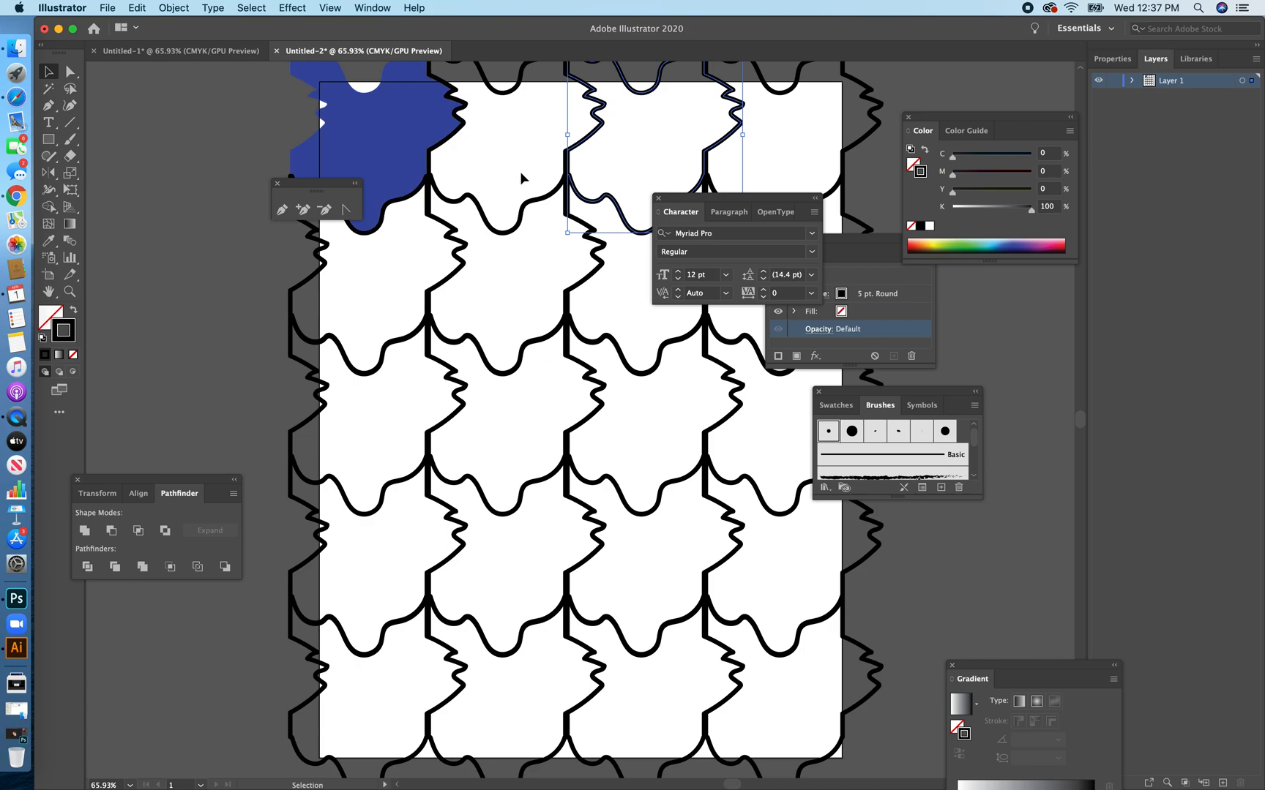
shift+click(506, 231)
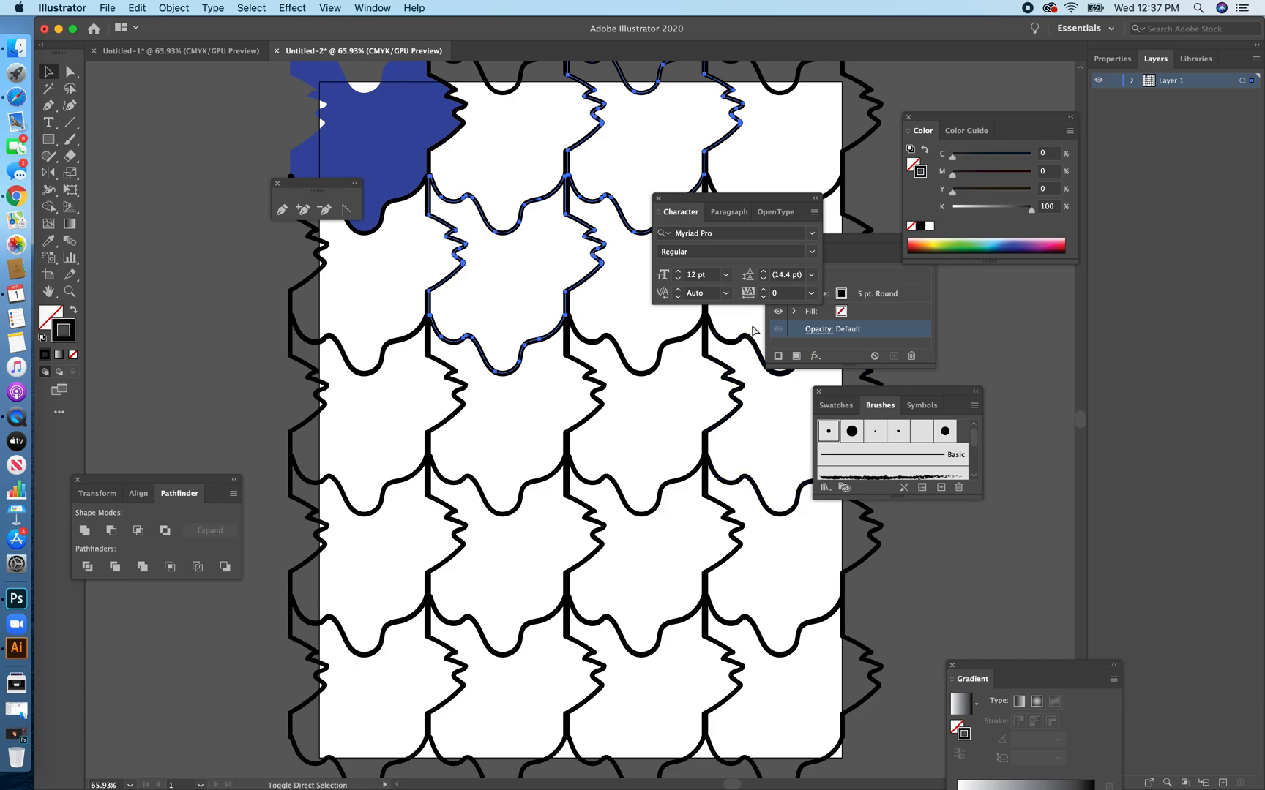
drag(794, 205, 1007, 329)
shift+click(864, 228)
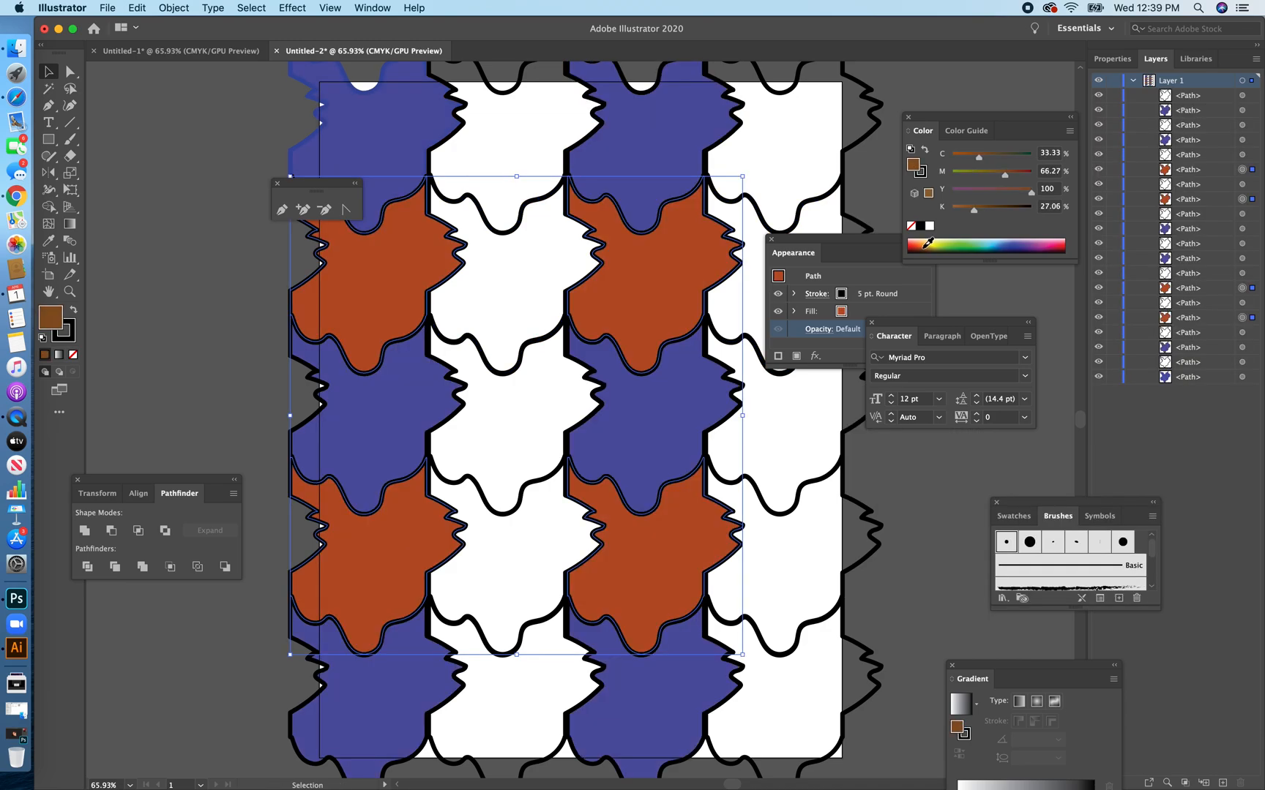
drag(921, 241, 923, 238)
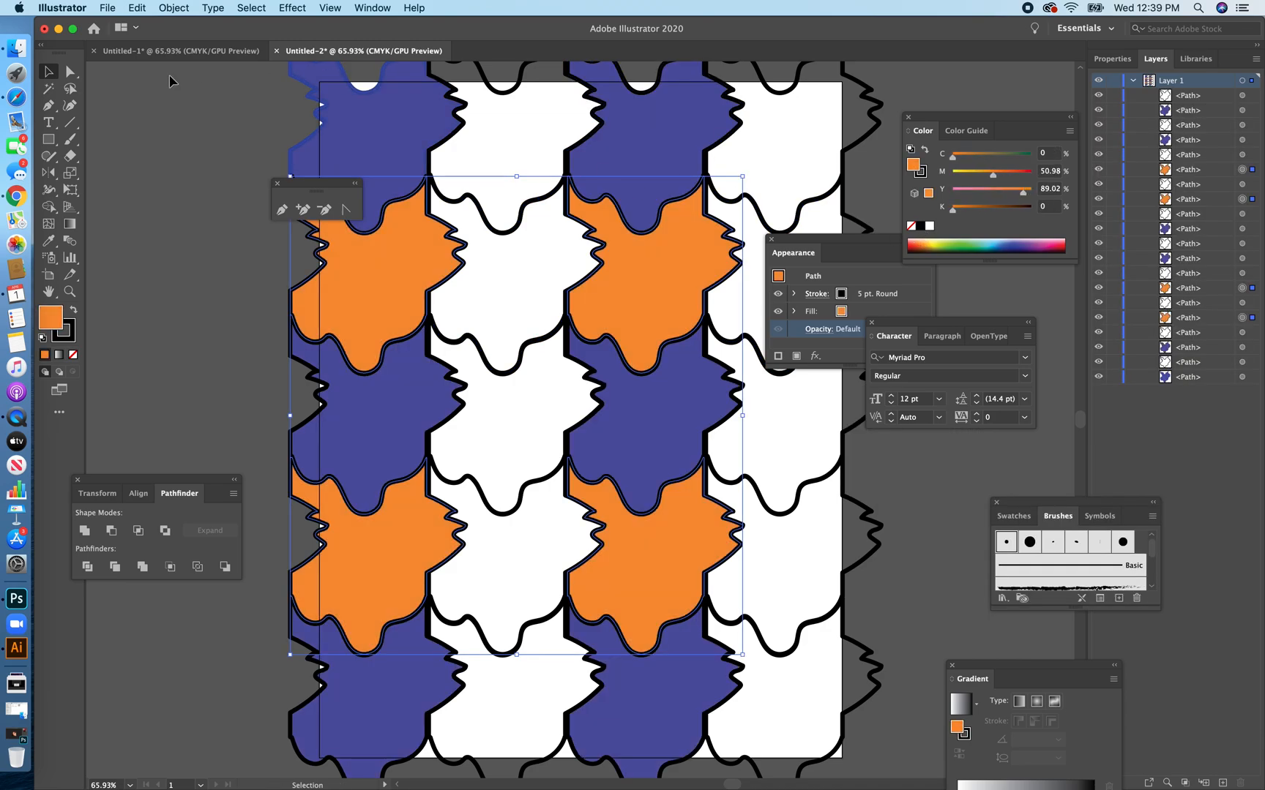
Fill the white tiles in the odd rows with orange and those in the second and fourth rows with the sampled blue.
drag(391, 241, 529, 241)
click(529, 242)
shift+click(739, 256)
shift+click(533, 524)
shift+click(765, 541)
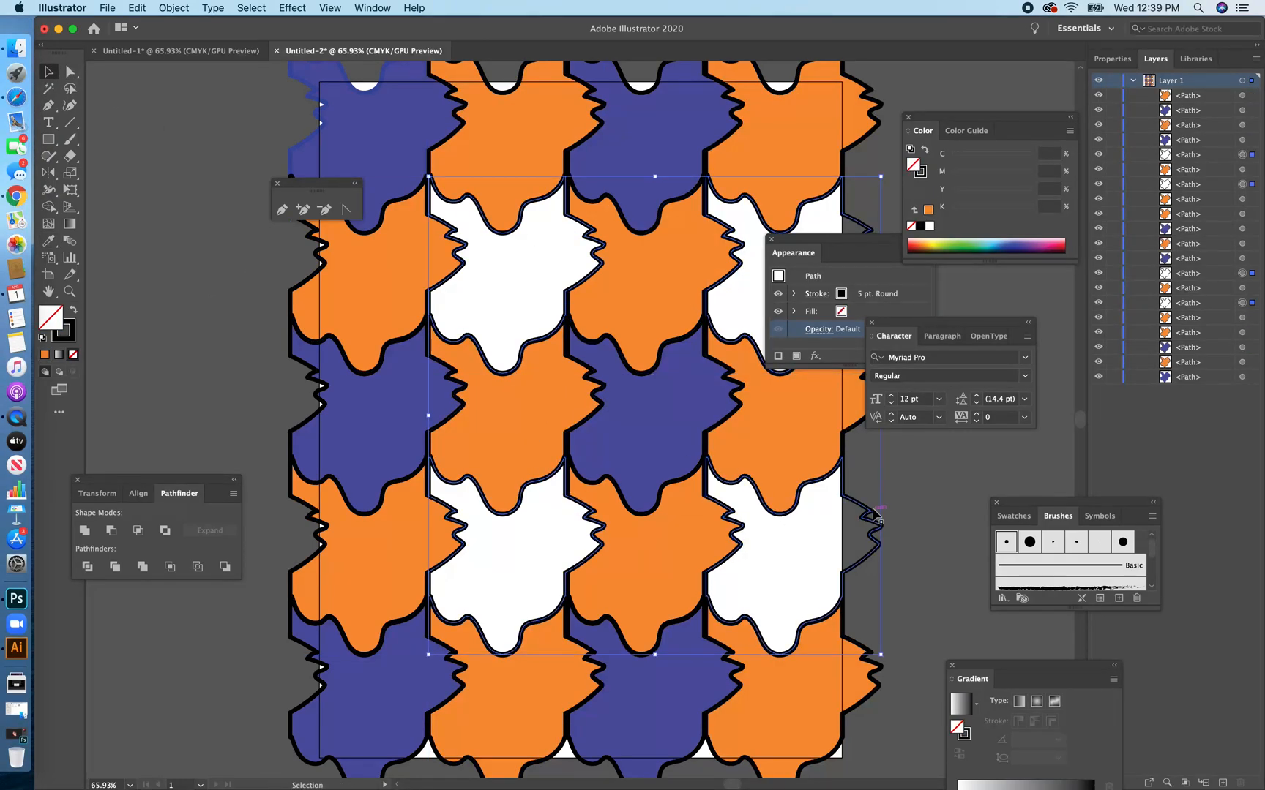
key(i)
click(369, 413)
key(v)
click(151, 115)
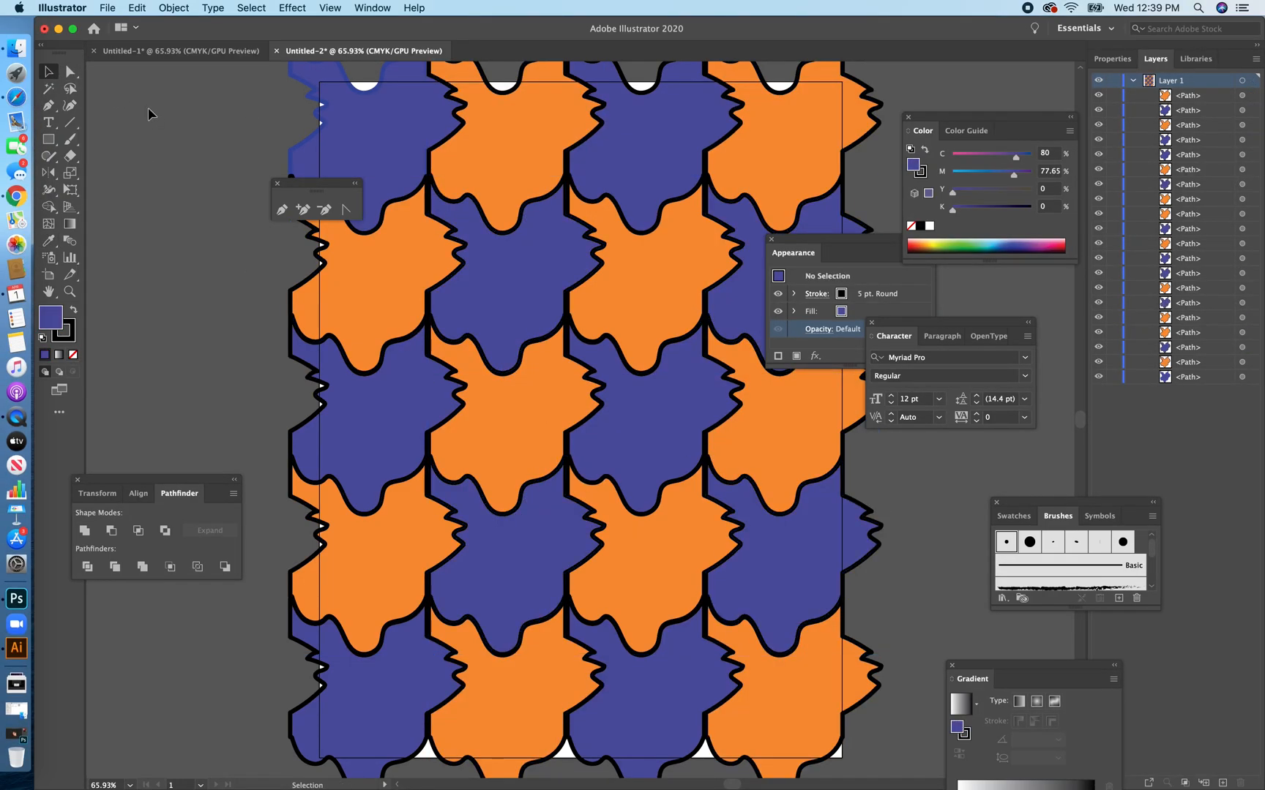
Set the top-left tile's stroke colour to black (000000) and deselect the tile.
click(366, 117)
double_click(69, 333)
click(555, 517)
click(815, 433)
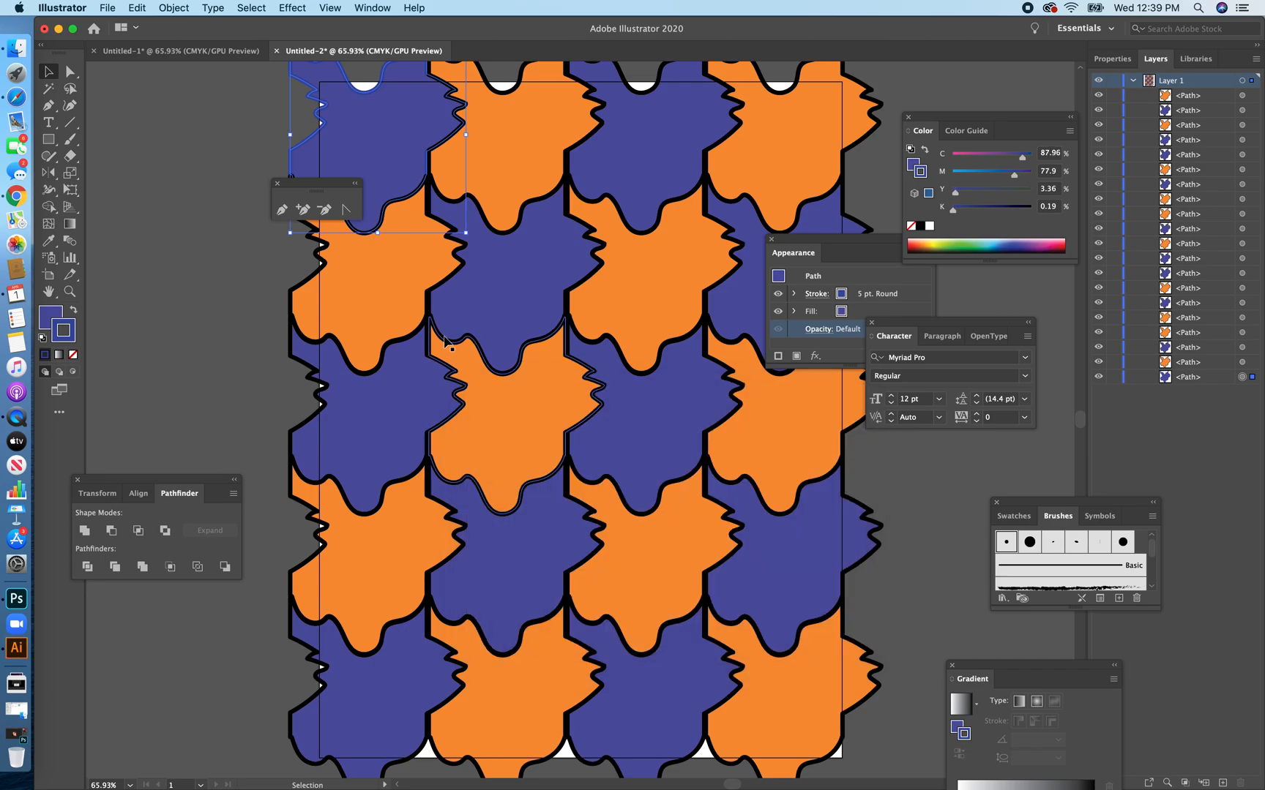
double_click(75, 333)
drag(625, 519, 655, 627)
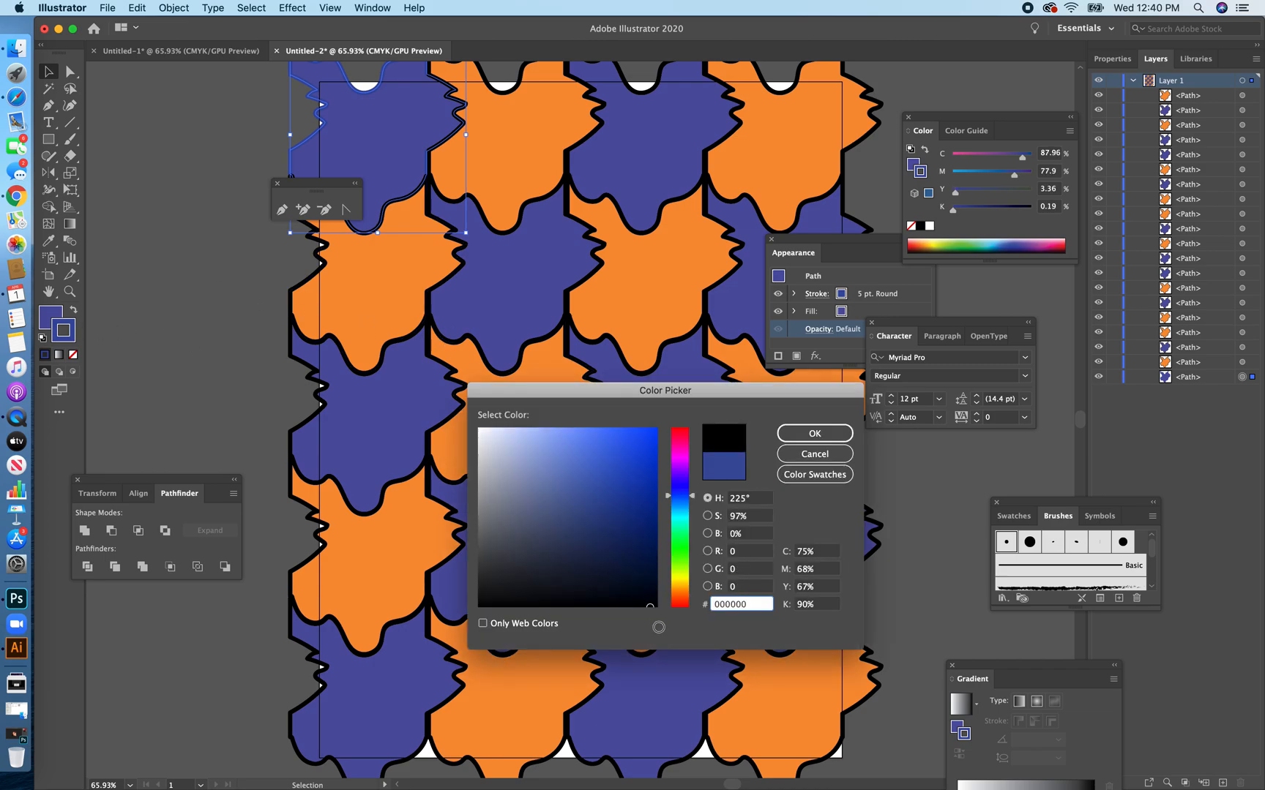
click(812, 434)
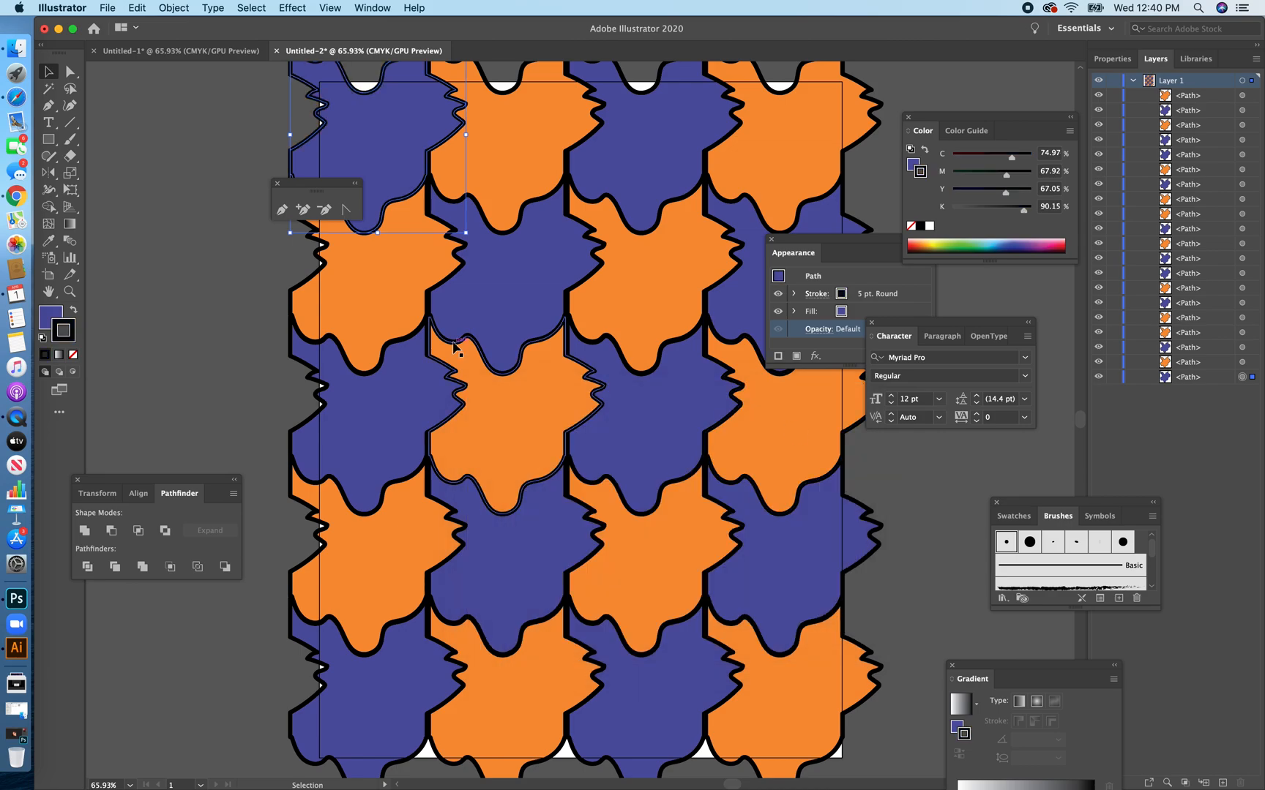
click(192, 173)
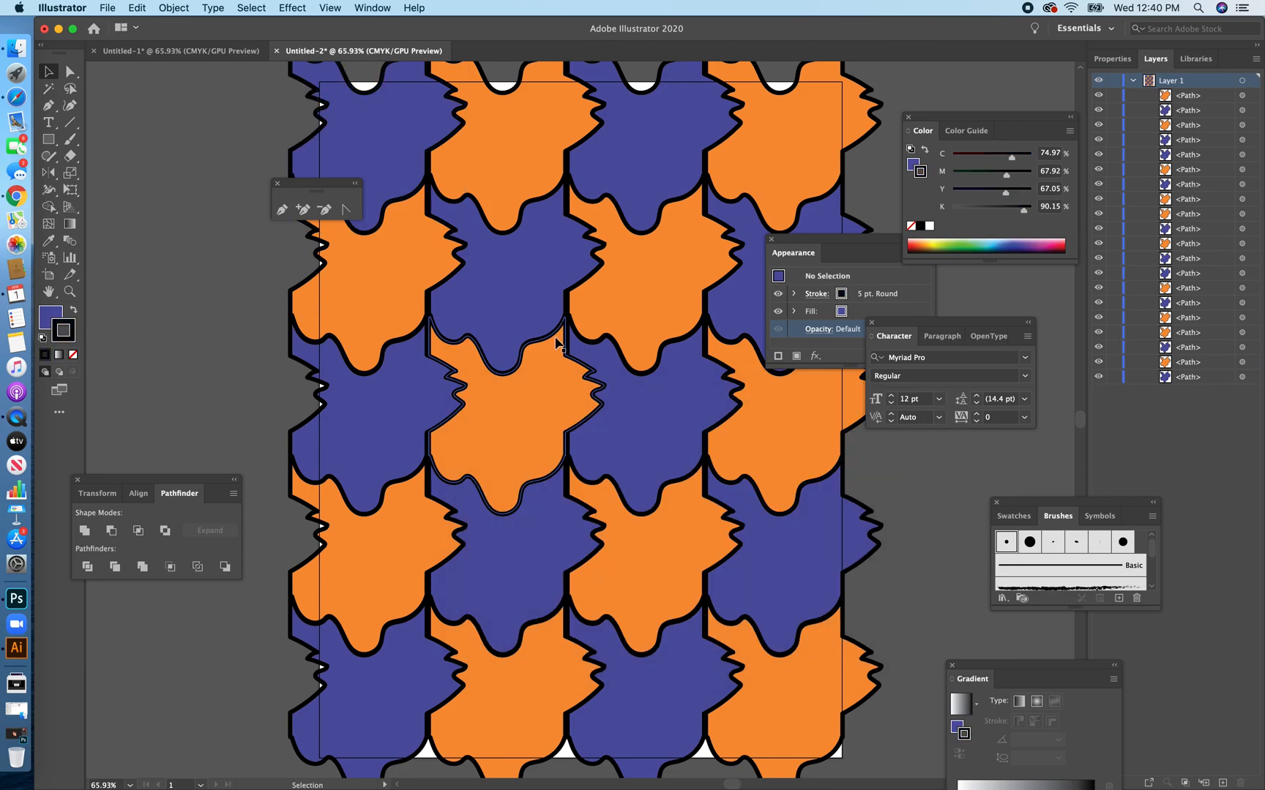